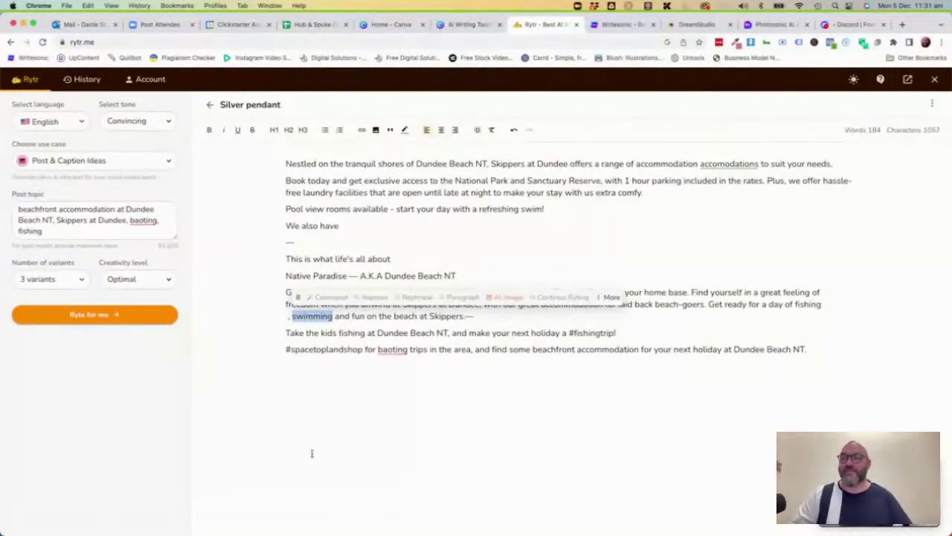
{"action": "triple_click", "coordinate": [324, 333]}
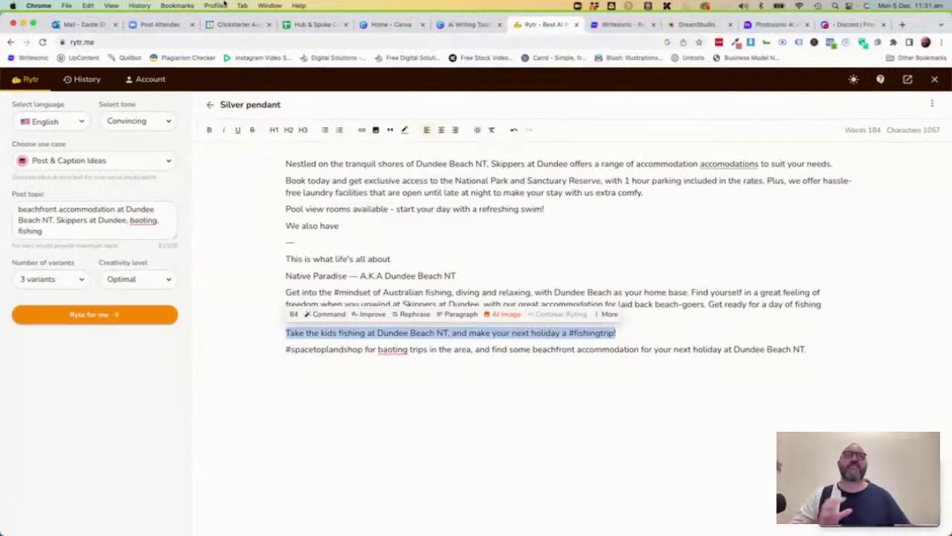
- Switch to the Writesonic website and sign in to reach the template library
{"action": "left_click", "coordinate": [617, 25]}
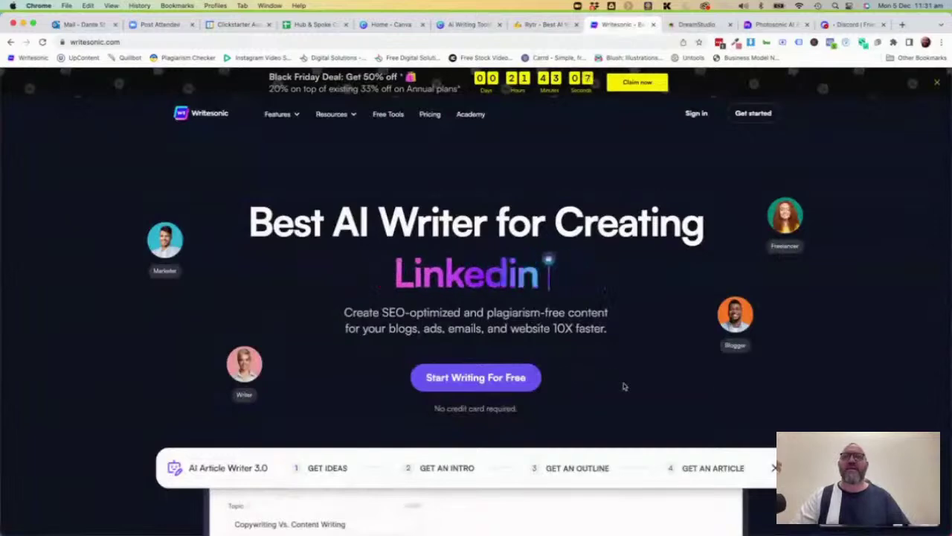
{"action": "scroll", "coordinate": [581, 348], "scroll_direction": "down", "scroll_amount": 3}
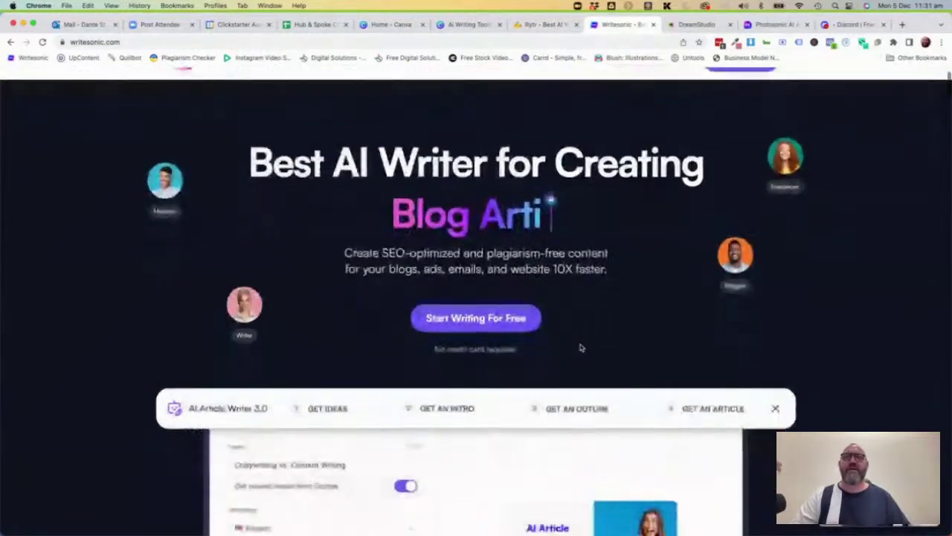
{"action": "scroll", "coordinate": [581, 348], "scroll_direction": "down", "scroll_amount": 3}
{"action": "scroll", "coordinate": [581, 348], "scroll_direction": "up", "scroll_amount": 5}
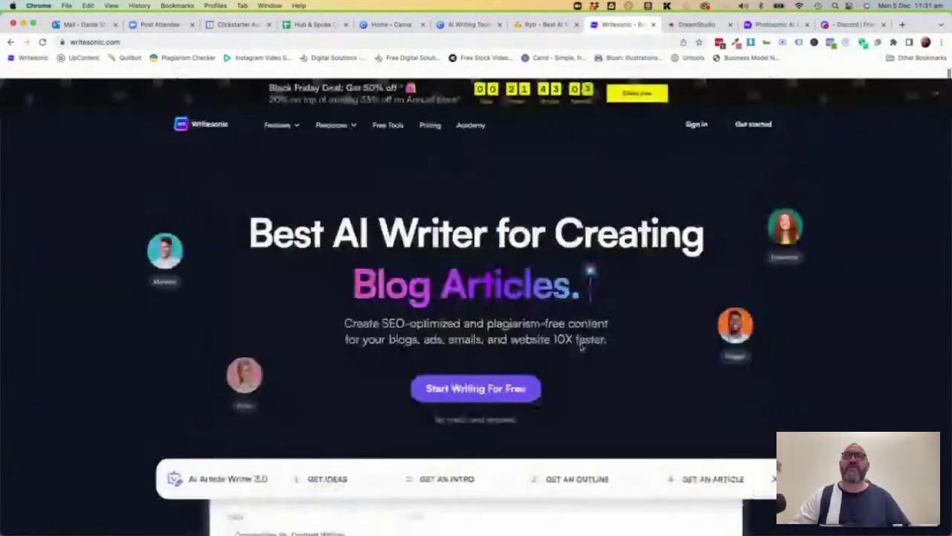
{"action": "left_click", "coordinate": [696, 113]}
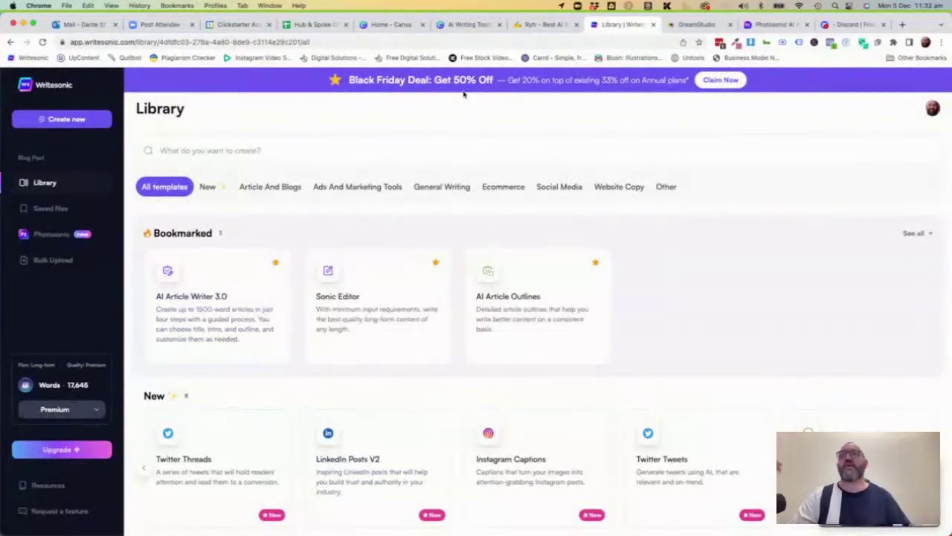
- Generate three article ideas in AI Article Writer 3.0 for the topic "Advanced Planning for End of Life Care"
{"action": "left_click", "coordinate": [192, 314]}
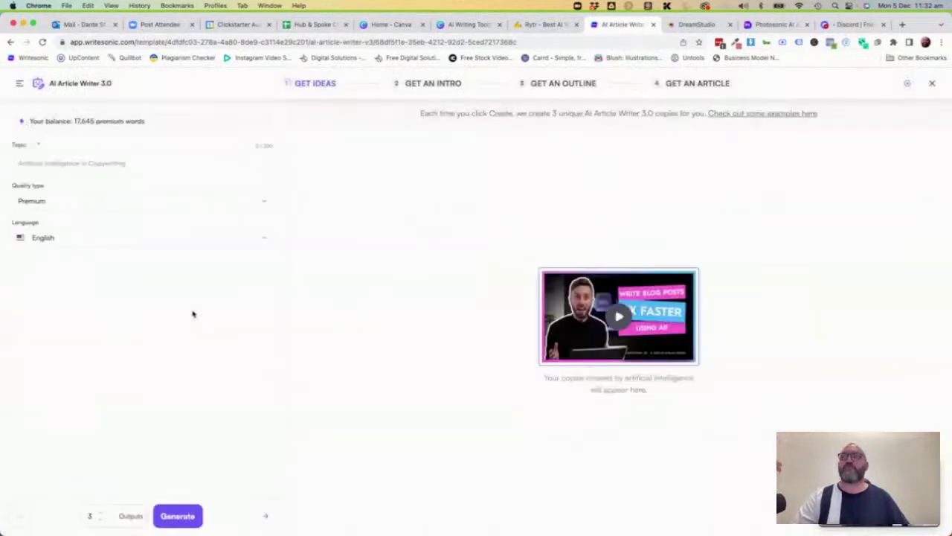
{"action": "left_click", "coordinate": [104, 165]}
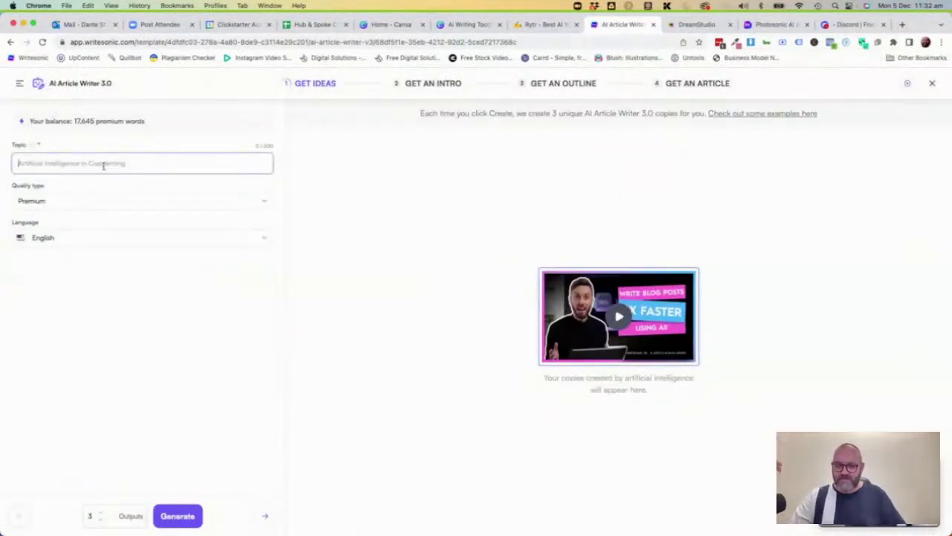
{"action": "type", "text": "Advanced Pla"}
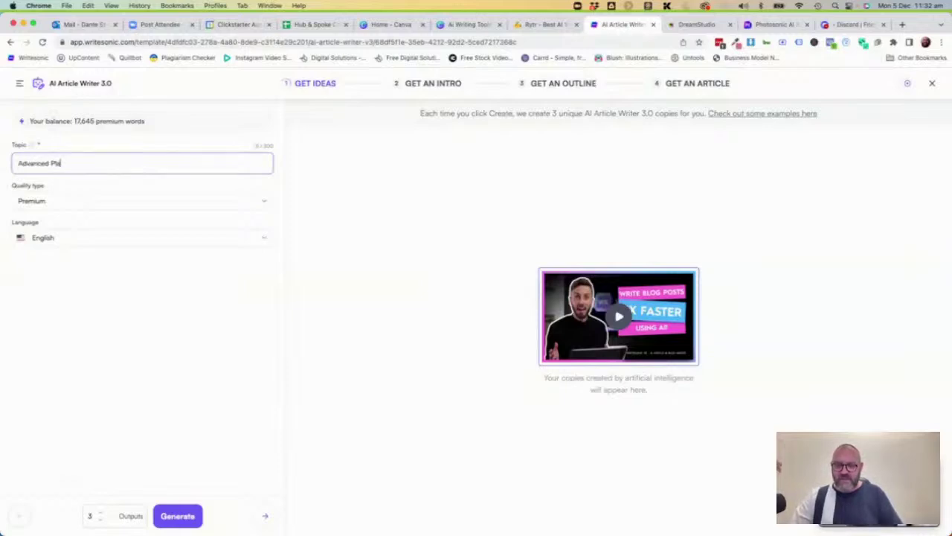
{"action": "type", "text": "nning for "}
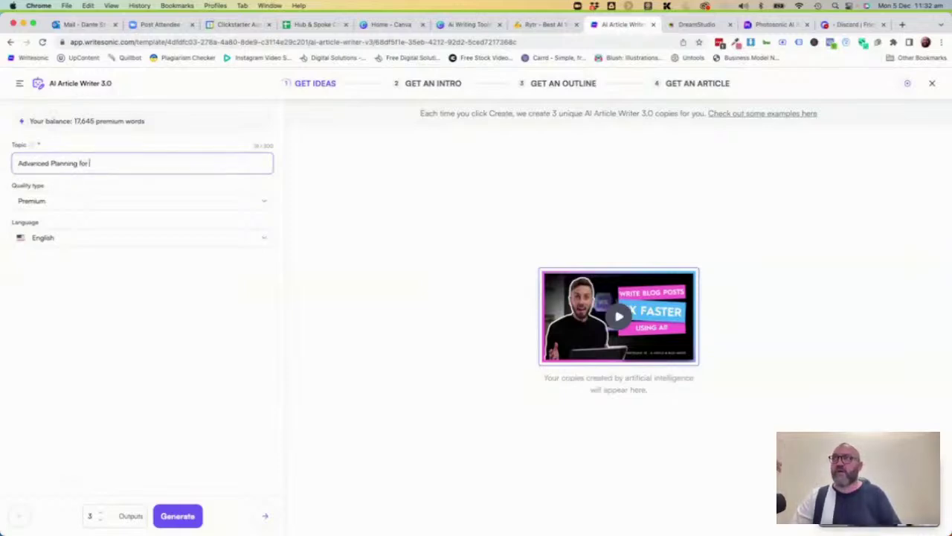
{"action": "type", "text": "End of Life Care"}
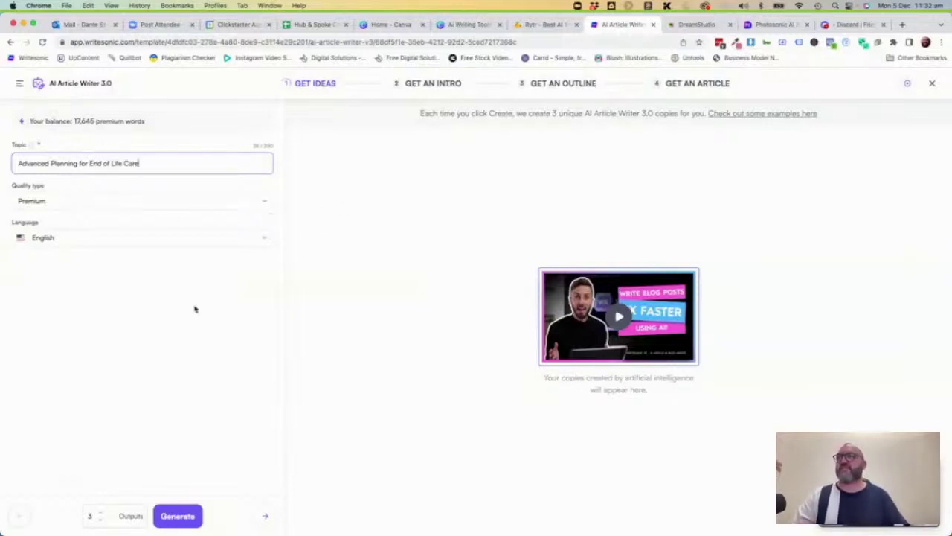
{"action": "left_click", "coordinate": [179, 515]}
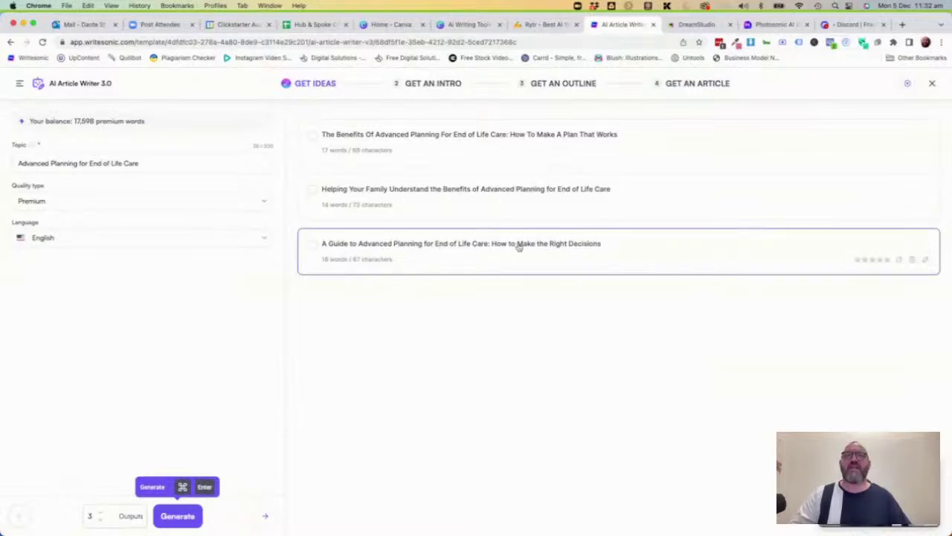
- Choose the "A Guide to Advanced Planning" title, then generate intros and pick the one starting "End of life care is a difficult subject"
{"action": "left_click", "coordinate": [441, 245]}
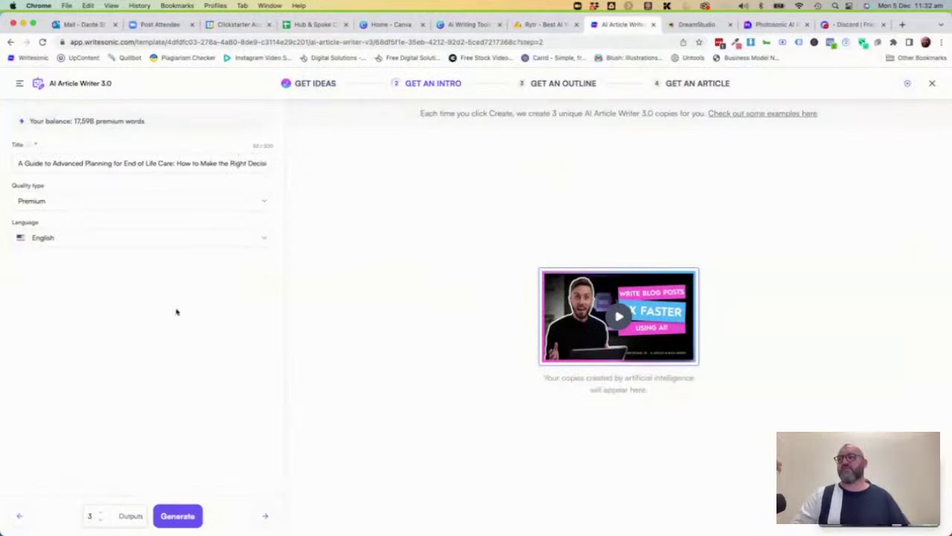
{"action": "left_click", "coordinate": [176, 518]}
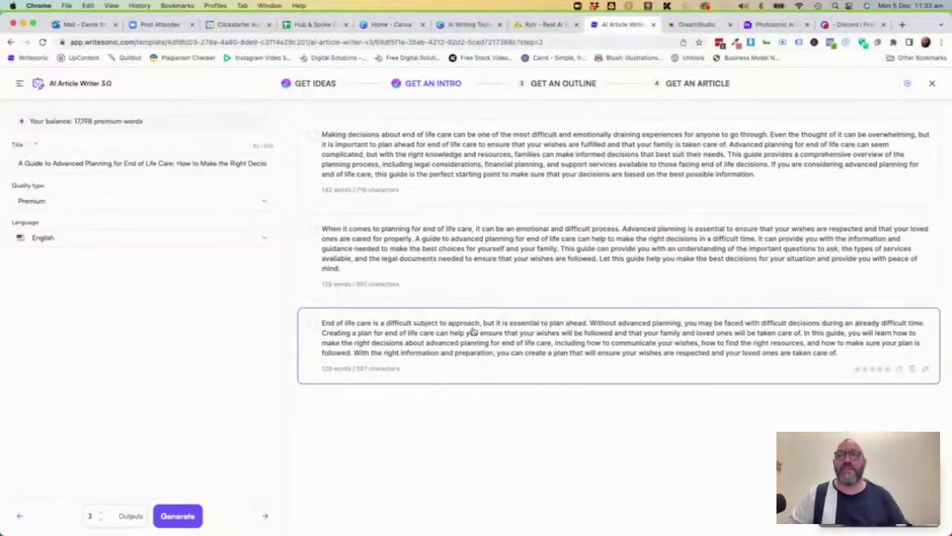
{"action": "left_click", "coordinate": [314, 328]}
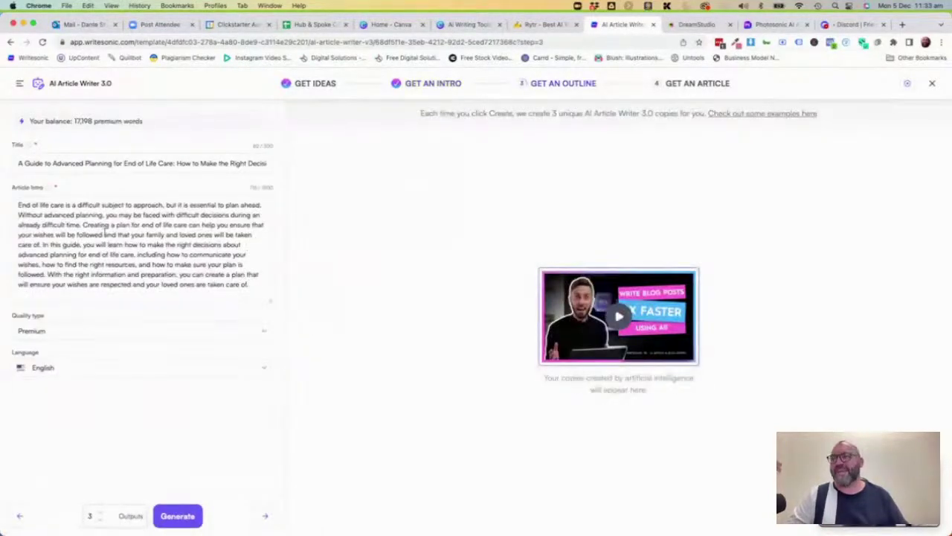
- Generate article outlines and choose the third one, with eight sections including "Common mistakes to avoid in advanced planning"
{"action": "left_click", "coordinate": [178, 521]}
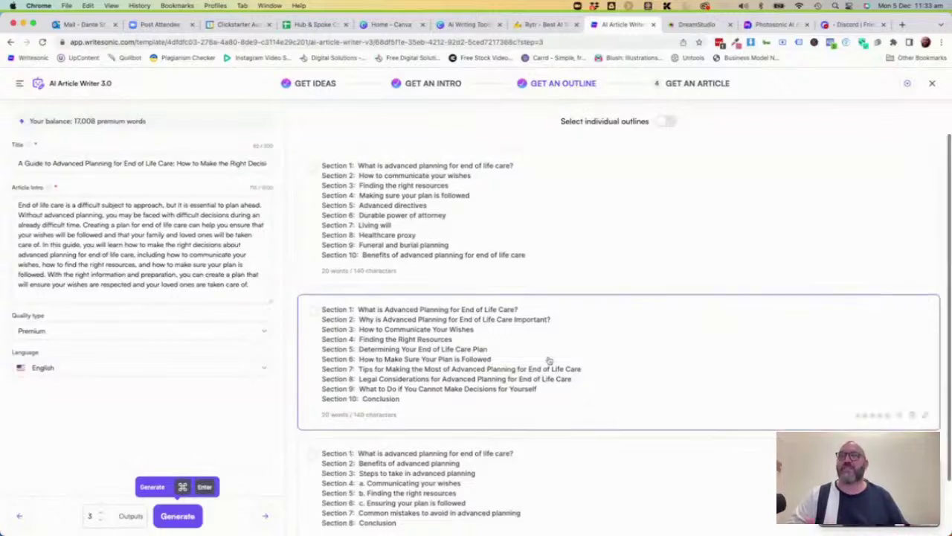
{"action": "scroll", "coordinate": [549, 361], "scroll_direction": "down", "scroll_amount": 2}
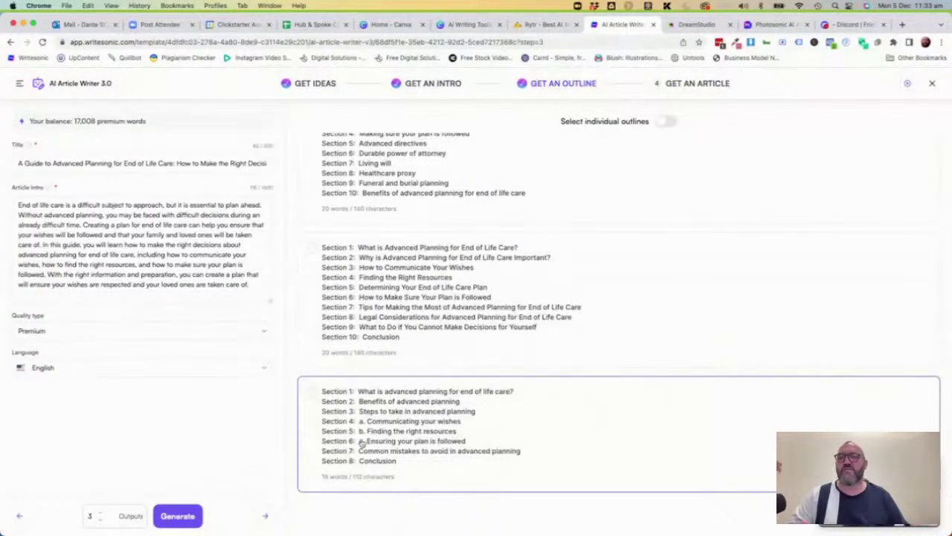
{"action": "left_click", "coordinate": [314, 391]}
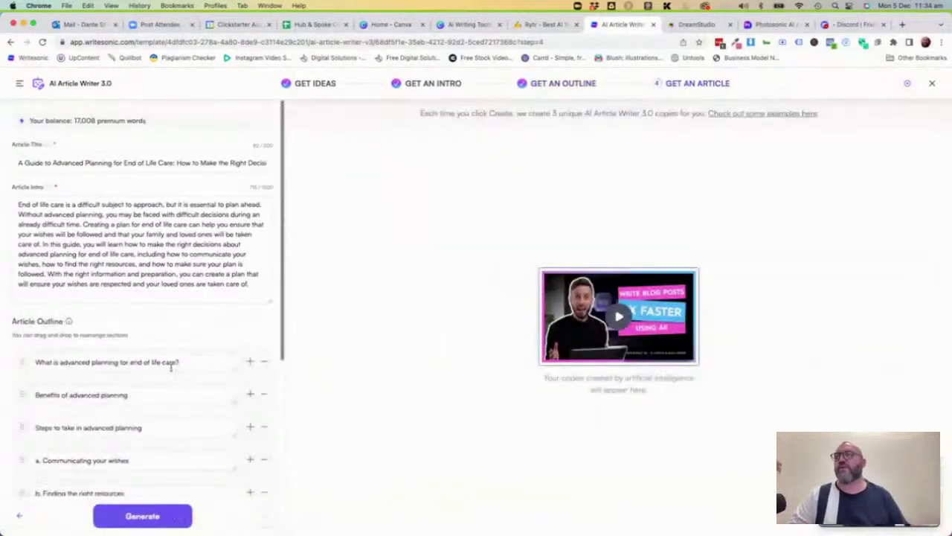
- Remove the "a.", "b." and "c." prefixes from the three lettered outline headings and generate the article
{"action": "scroll", "coordinate": [170, 363], "scroll_direction": "down", "scroll_amount": 5}
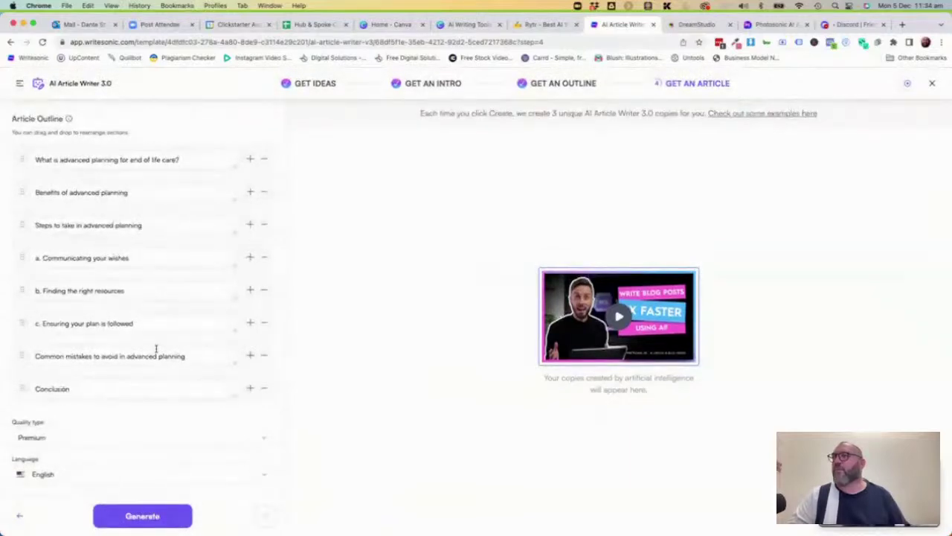
{"action": "left_click_drag", "start_coordinate": [43, 323], "coordinate": [2, 323]}
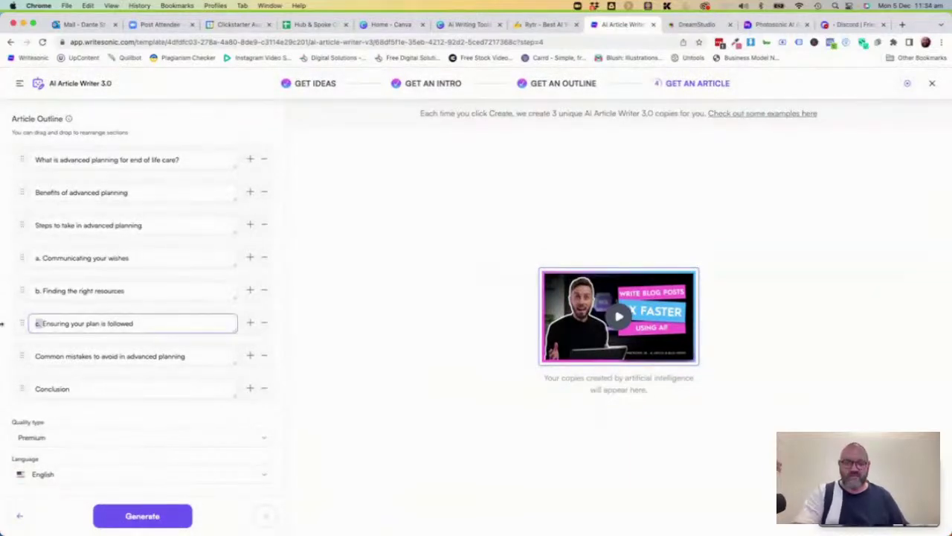
{"action": "key", "text": "BackSpace"}
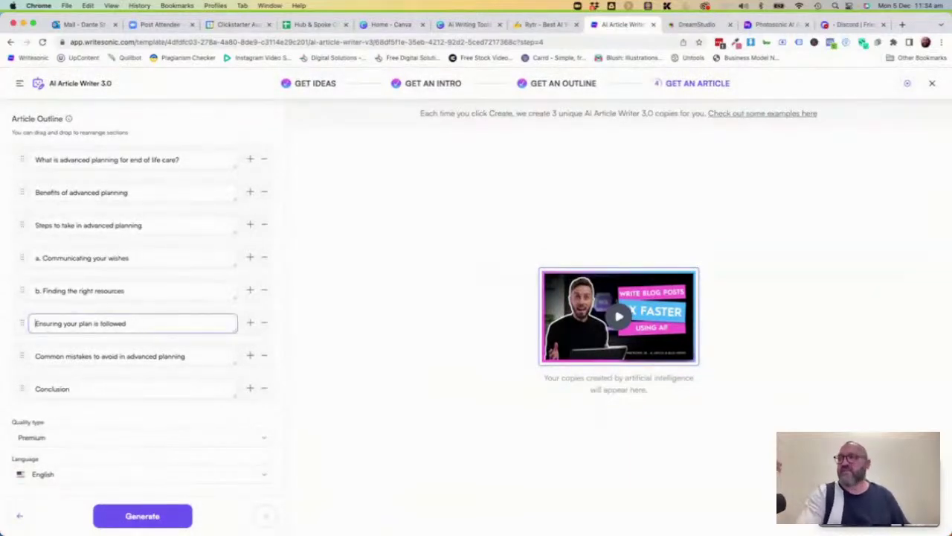
{"action": "left_click", "coordinate": [42, 291]}
{"action": "key", "text": "BackSpace"}
{"action": "key", "text": "BackSpace"}
{"action": "key", "text": "BackSpace"}
{"action": "left_click", "coordinate": [43, 258]}
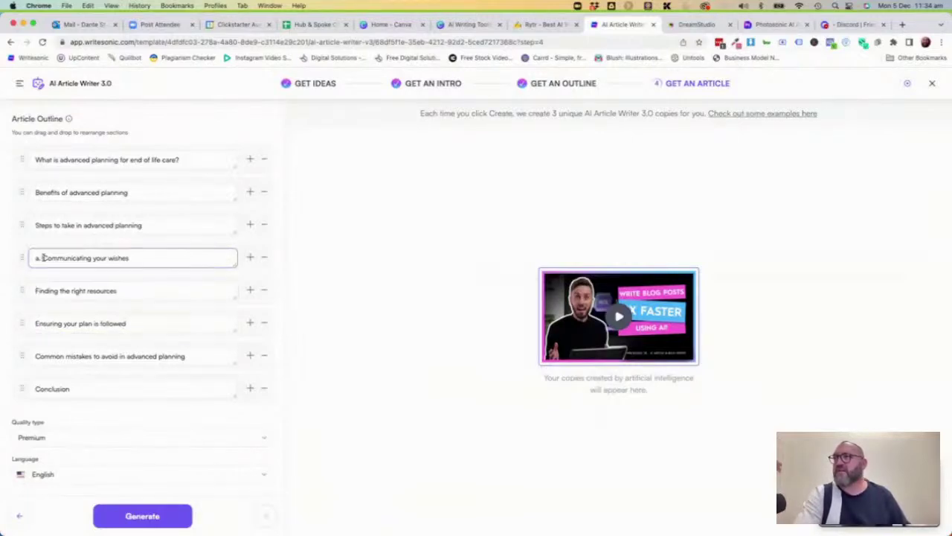
{"action": "key", "text": "BackSpace"}
{"action": "key", "text": "BackSpace"}
{"action": "key", "text": "BackSpace"}
{"action": "left_click", "coordinate": [338, 274]}
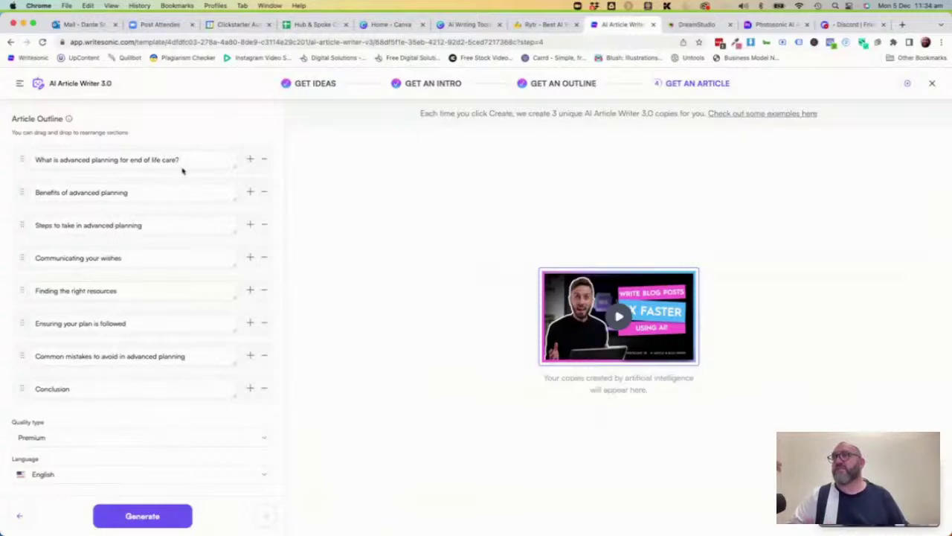
{"action": "left_click", "coordinate": [142, 516]}
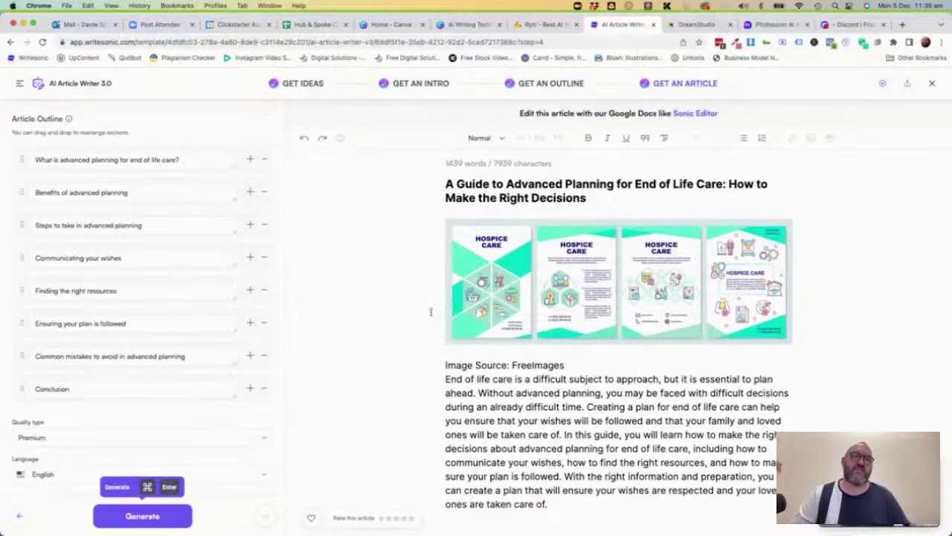
- Read through the generated article's sections from the introduction to the conclusion
{"action": "scroll", "coordinate": [367, 386], "scroll_direction": "down", "scroll_amount": 5}
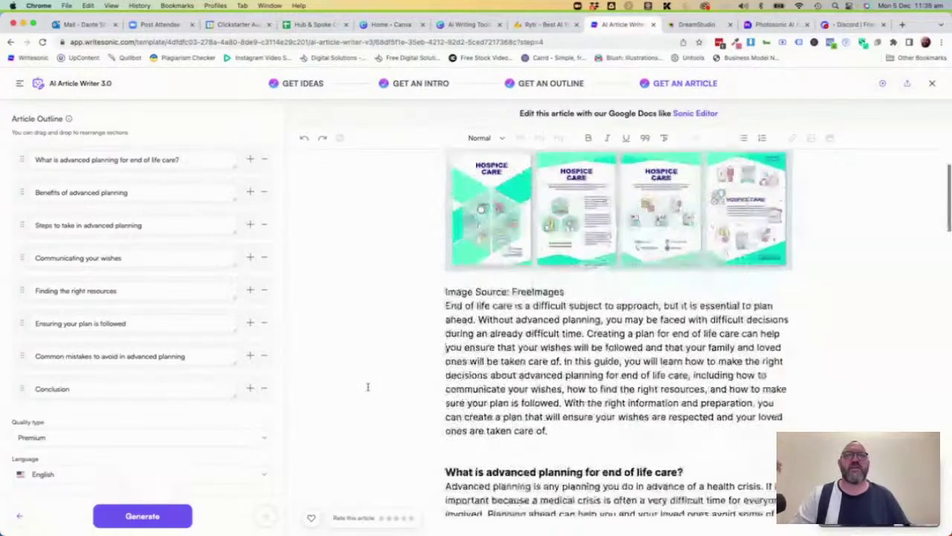
{"action": "scroll", "coordinate": [368, 387], "scroll_direction": "down", "scroll_amount": 4}
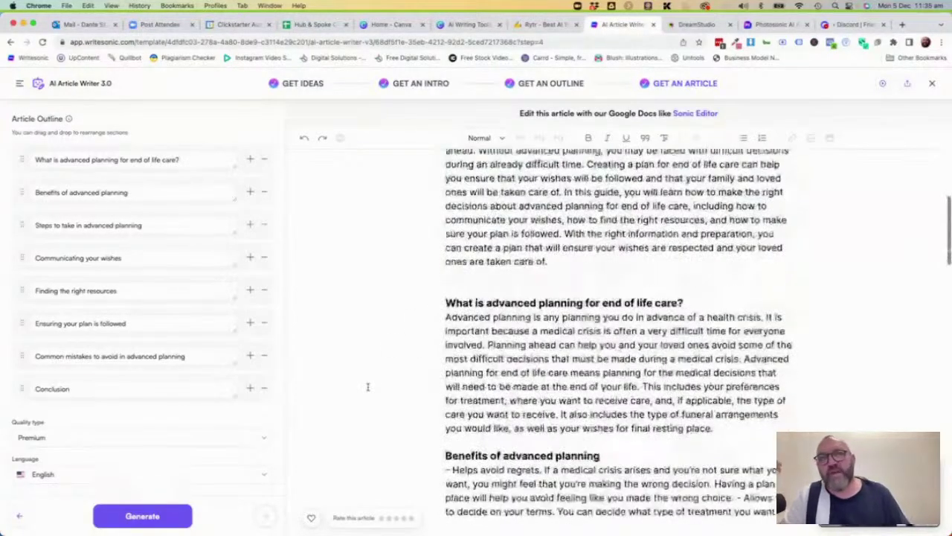
{"action": "scroll", "coordinate": [368, 387], "scroll_direction": "down", "scroll_amount": 1}
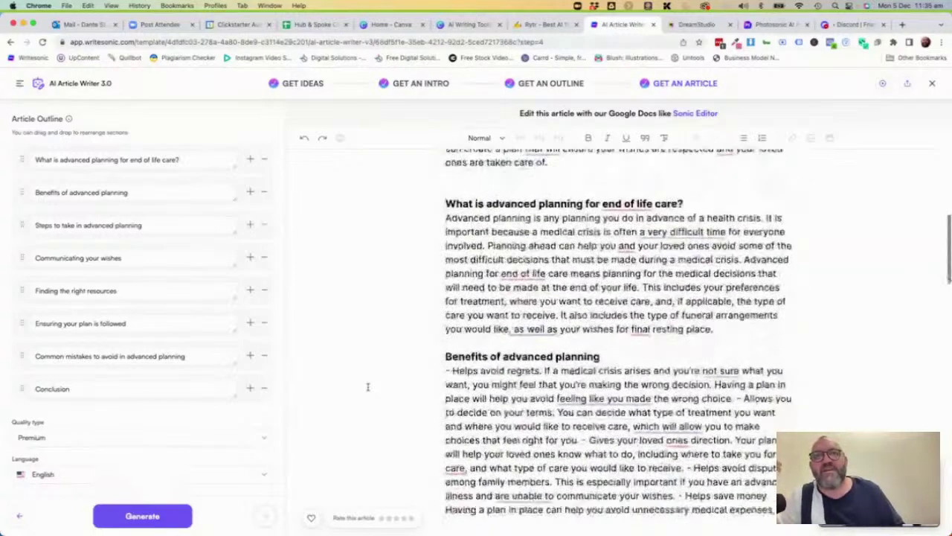
{"action": "scroll", "coordinate": [367, 386], "scroll_direction": "down", "scroll_amount": 4}
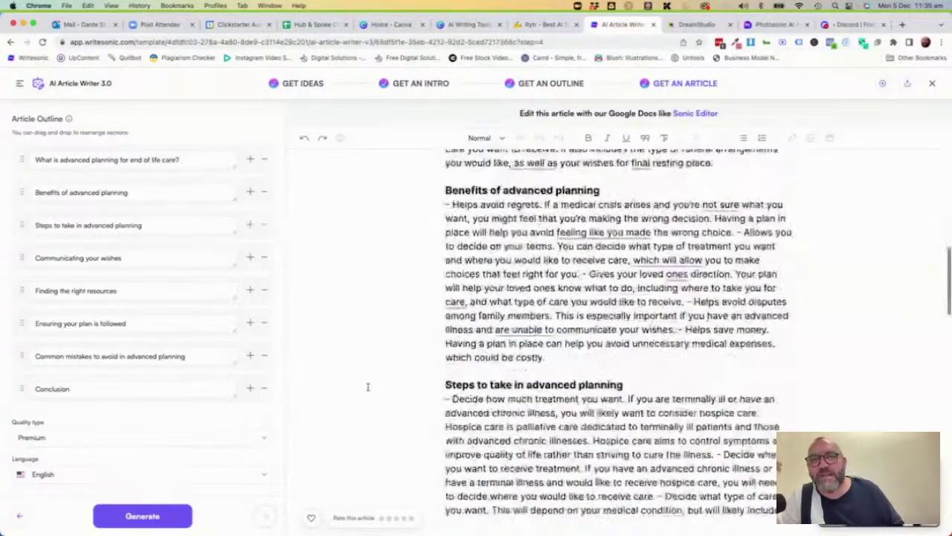
{"action": "scroll", "coordinate": [368, 387], "scroll_direction": "down", "scroll_amount": 2}
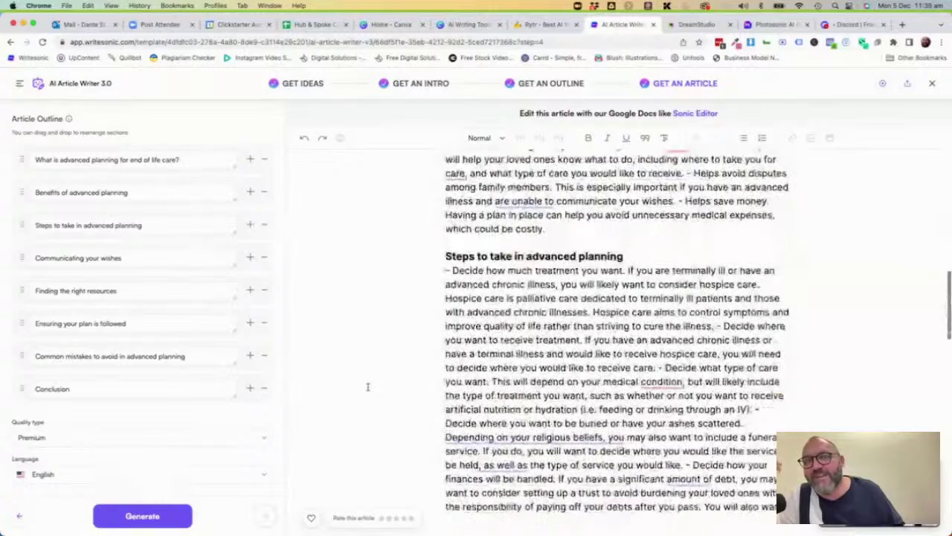
{"action": "scroll", "coordinate": [367, 387], "scroll_direction": "down", "scroll_amount": 4}
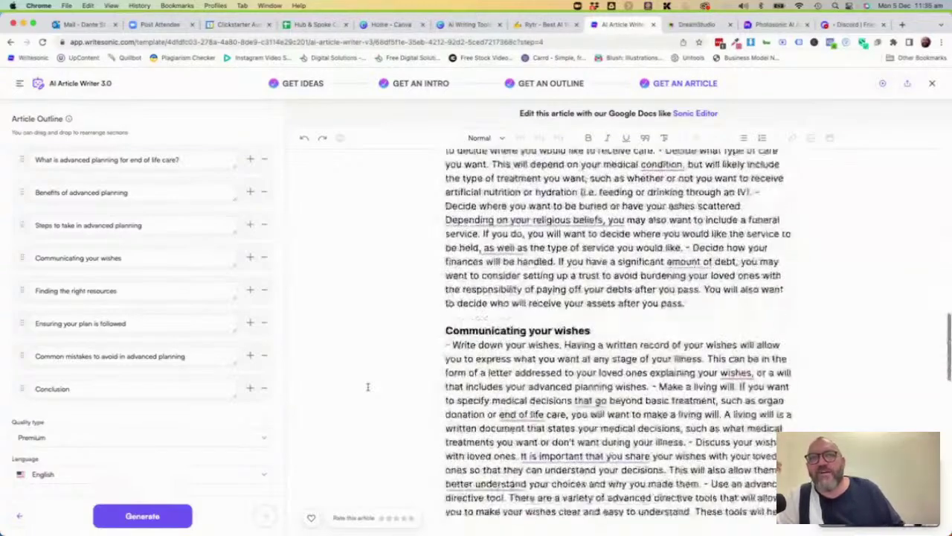
{"action": "scroll", "coordinate": [367, 387], "scroll_direction": "down", "scroll_amount": 2}
{"action": "scroll", "coordinate": [368, 387], "scroll_direction": "down", "scroll_amount": 2}
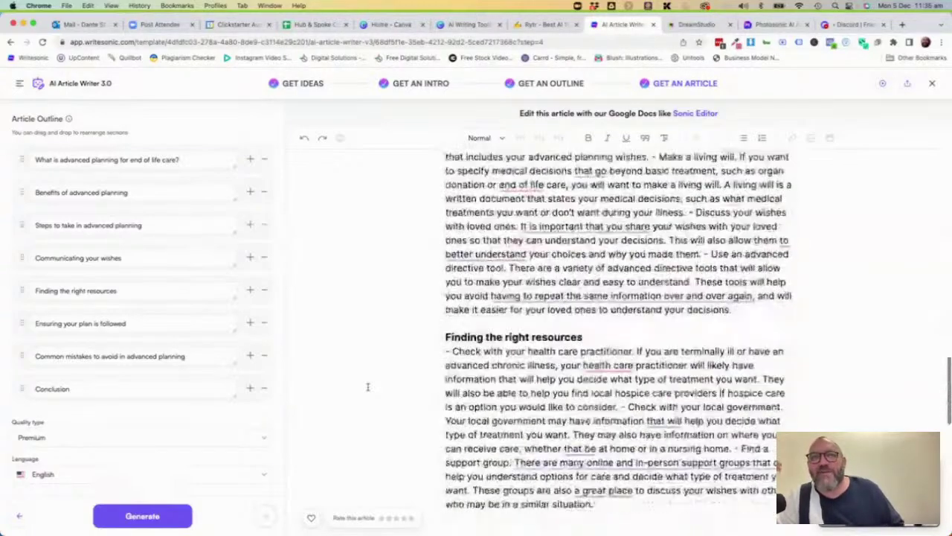
{"action": "scroll", "coordinate": [367, 387], "scroll_direction": "down", "scroll_amount": 3}
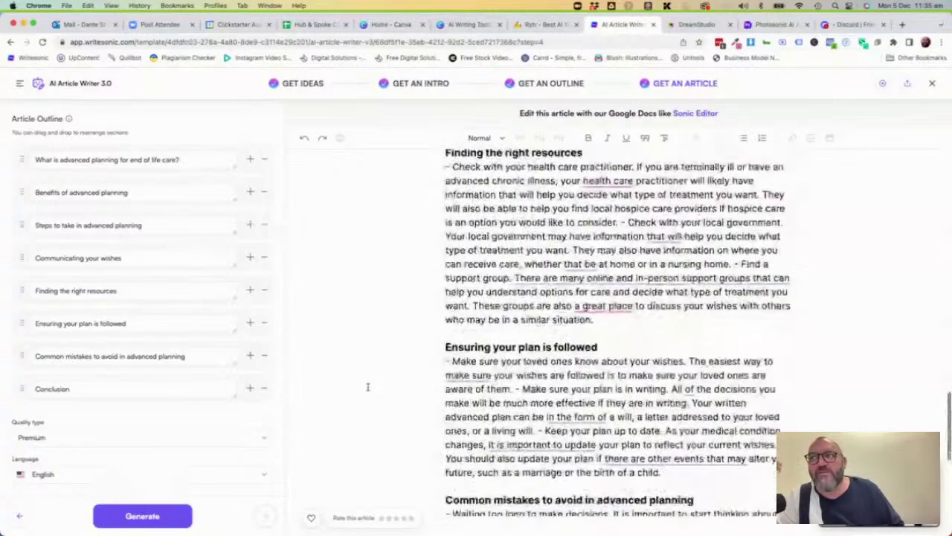
{"action": "scroll", "coordinate": [367, 387], "scroll_direction": "down", "scroll_amount": 2}
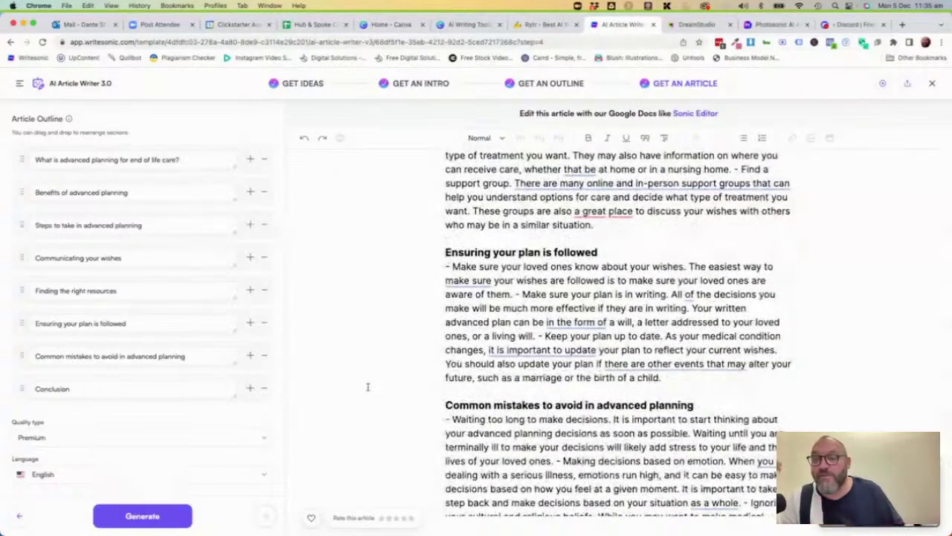
{"action": "scroll", "coordinate": [367, 387], "scroll_direction": "down", "scroll_amount": 5}
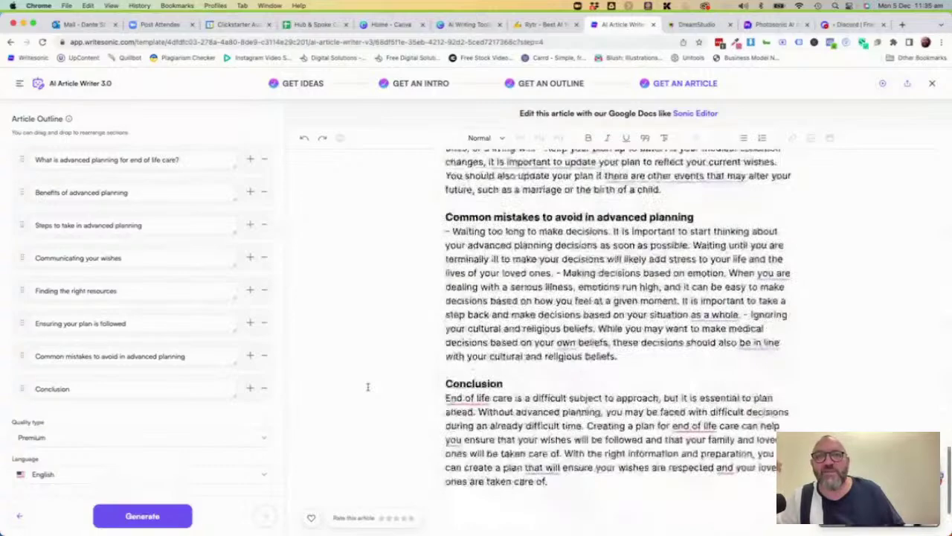
{"action": "scroll", "coordinate": [367, 387], "scroll_direction": "up", "scroll_amount": 20}
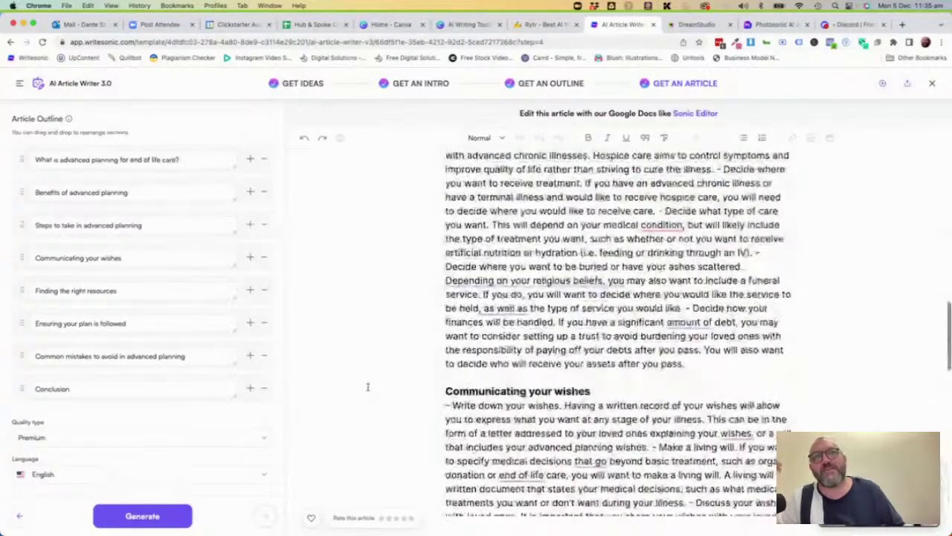
{"action": "scroll", "coordinate": [368, 387], "scroll_direction": "up", "scroll_amount": 3}
{"action": "scroll", "coordinate": [367, 387], "scroll_direction": "down", "scroll_amount": 5}
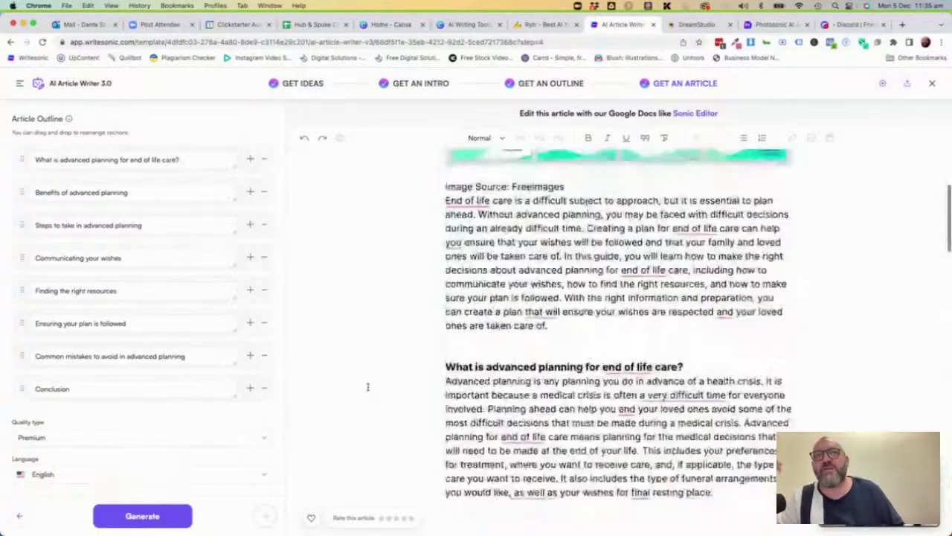
- Select and copy the entire generated article from the title to the conclusion
{"action": "scroll", "coordinate": [367, 387], "scroll_direction": "down", "scroll_amount": 10}
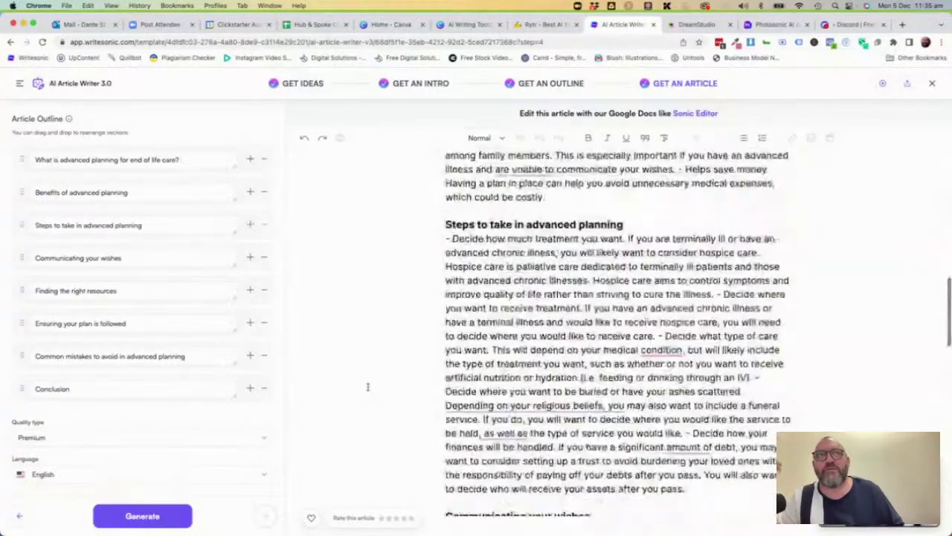
{"action": "scroll", "coordinate": [367, 387], "scroll_direction": "down", "scroll_amount": 2}
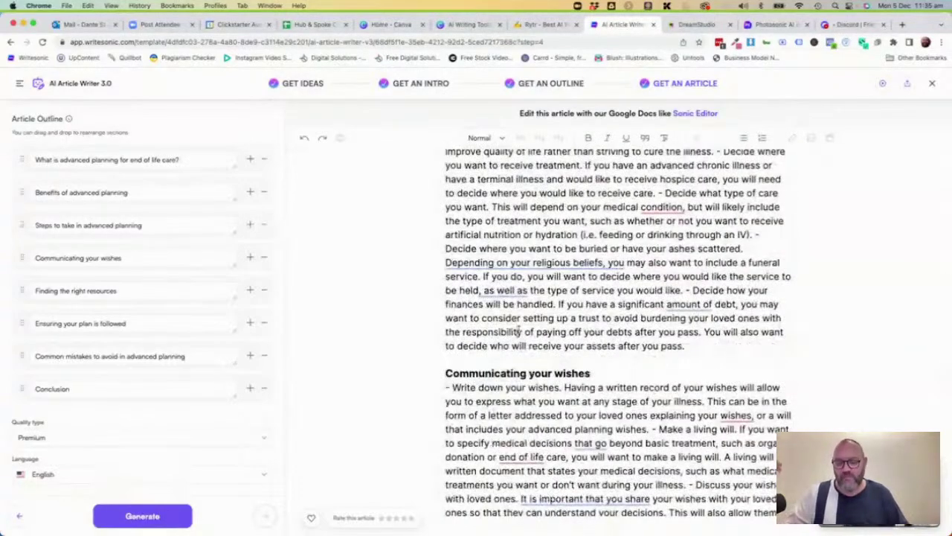
{"action": "key", "text": "super+a"}
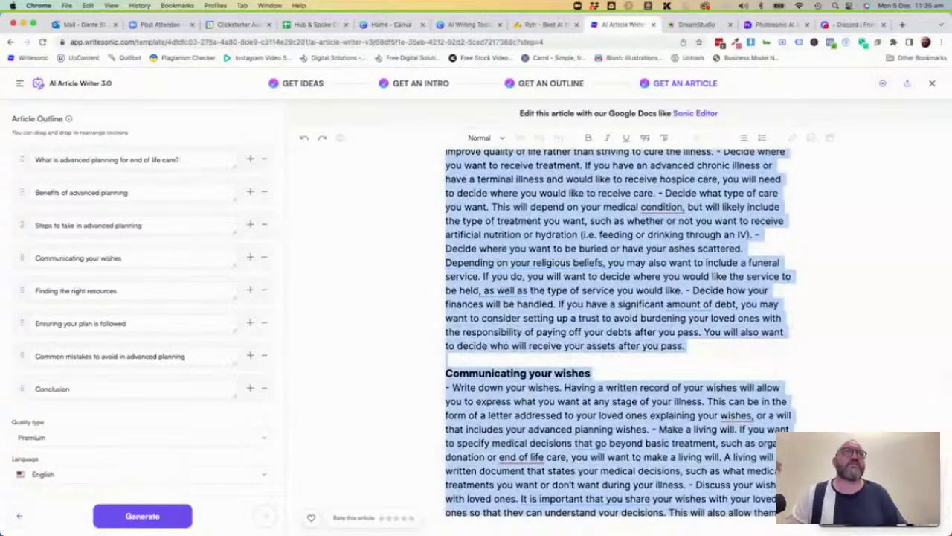
- Switch to Google Docs in a new browser tab, create a blank document and paste the copied article into it
{"action": "left_click", "coordinate": [903, 24]}
{"action": "type", "text": "docs"}
{"action": "key", "text": "Return"}
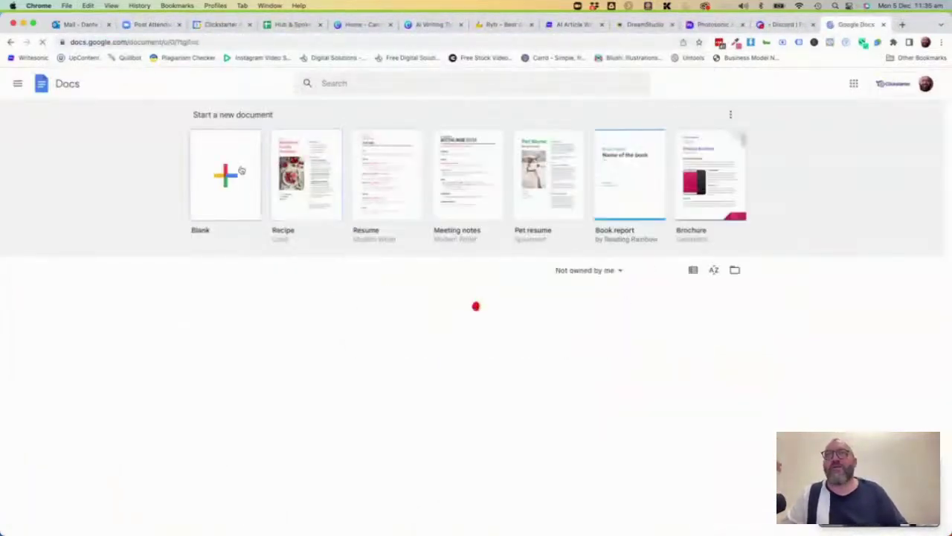
{"action": "left_click", "coordinate": [227, 175]}
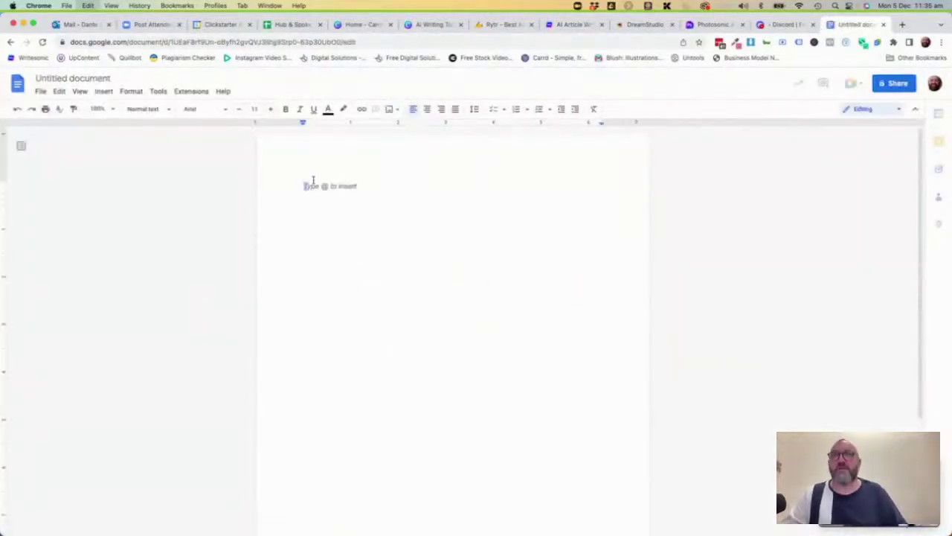
{"action": "key", "text": "super+v"}
{"action": "scroll", "coordinate": [447, 312], "scroll_direction": "up", "scroll_amount": 20}
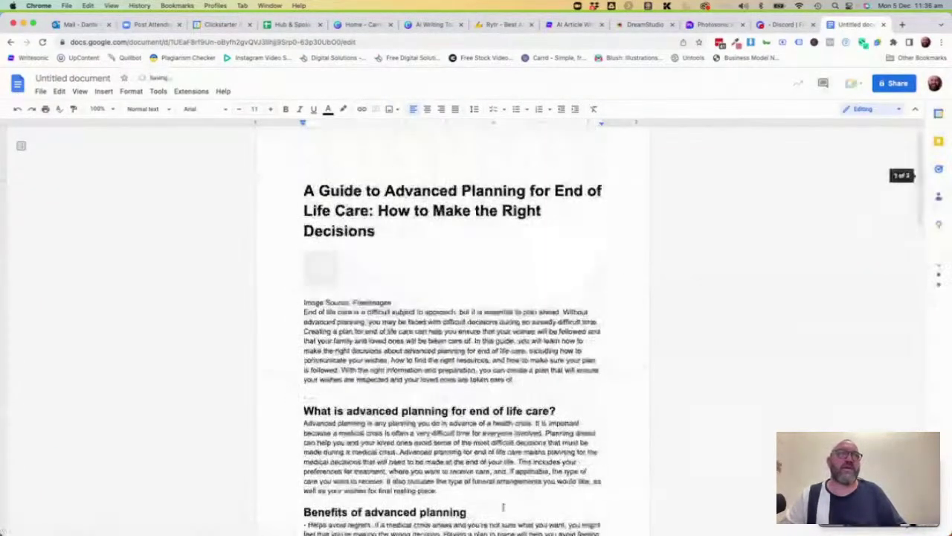
- Accept the Grammarly hyphenation "End-of-Life" in the title and "end-of-life" in the first two flagged places of the introduction
{"action": "left_click", "coordinate": [574, 211]}
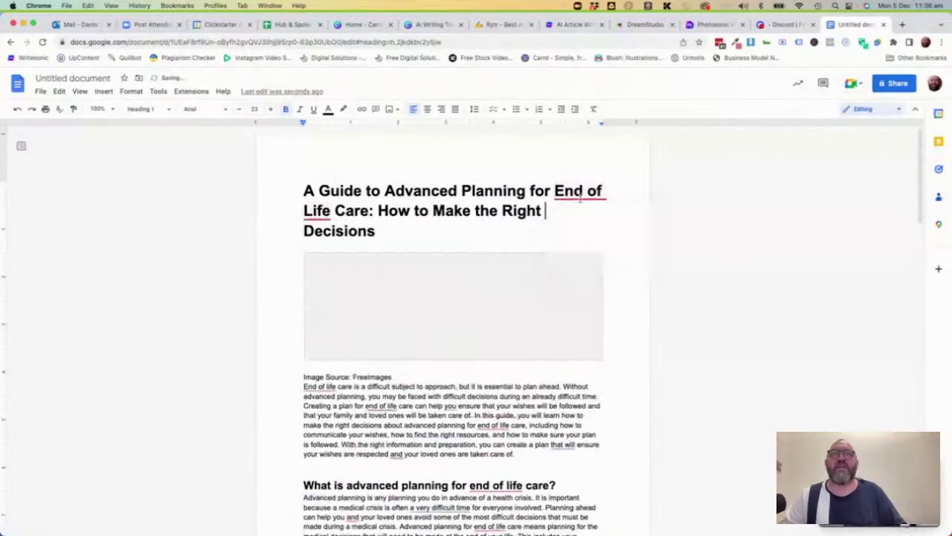
{"action": "left_click", "coordinate": [579, 194]}
{"action": "left_click", "coordinate": [579, 216]}
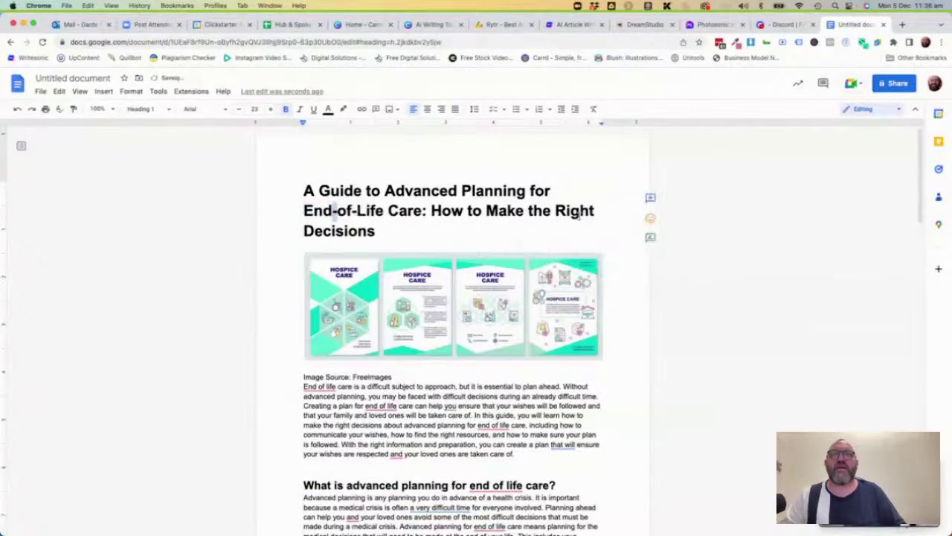
{"action": "scroll", "coordinate": [399, 442], "scroll_direction": "down", "scroll_amount": 5}
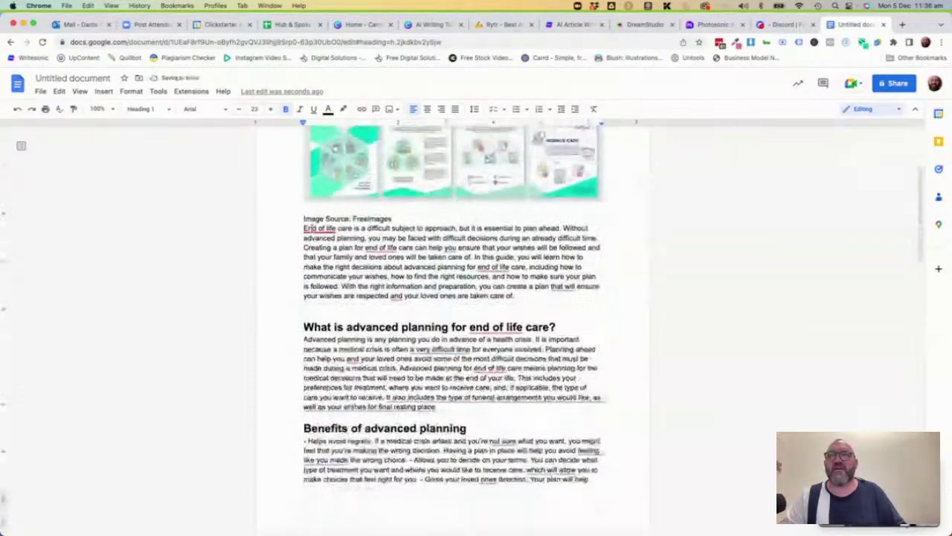
{"action": "left_click", "coordinate": [320, 228]}
{"action": "left_click", "coordinate": [326, 255]}
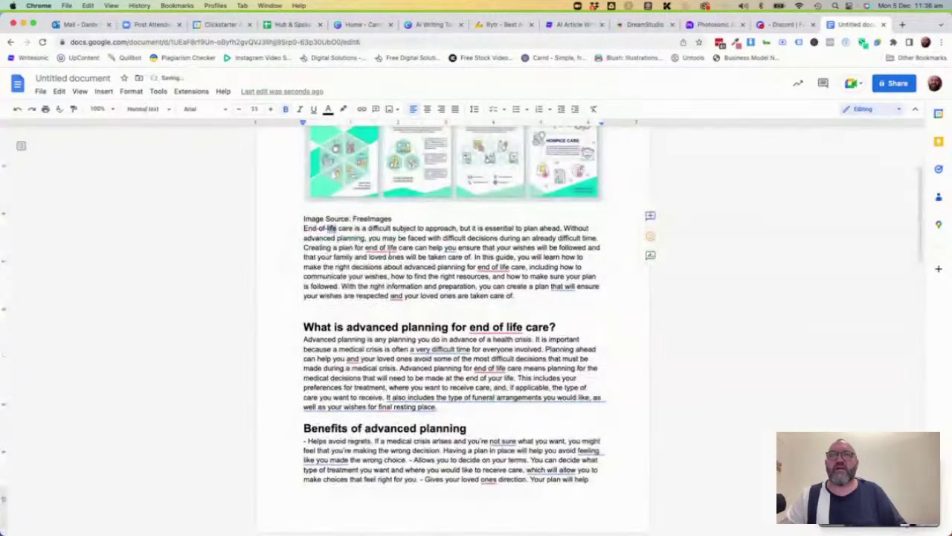
{"action": "left_click", "coordinate": [381, 248]}
{"action": "left_click", "coordinate": [387, 271]}
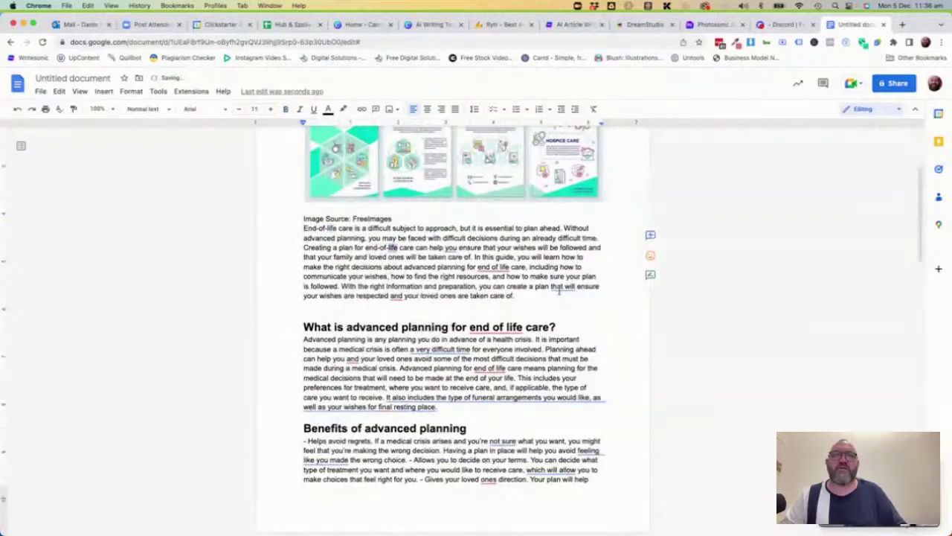
- Accept Grammarly's rewordings: "to" in the introduction, plus "difficult" and "and your wishes" in the "What is advanced planning" section
{"action": "left_click", "coordinate": [560, 289]}
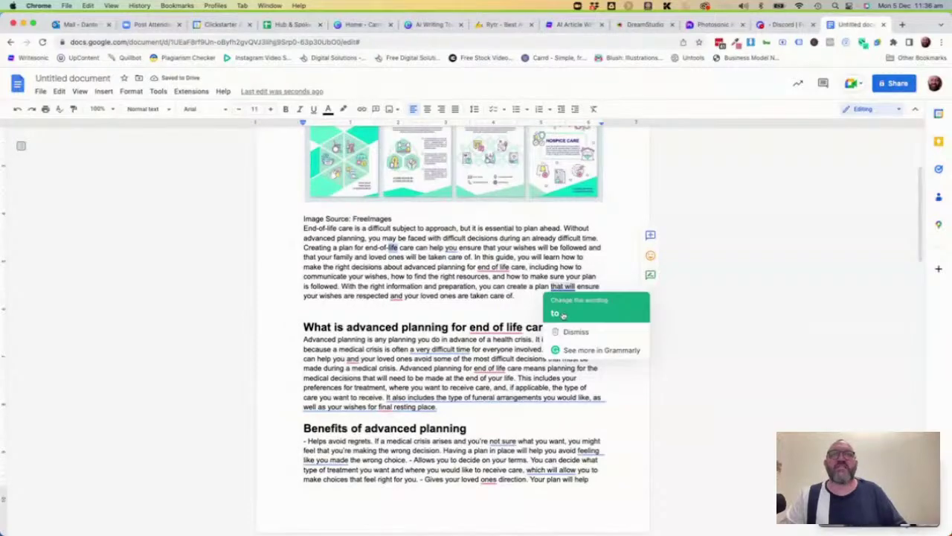
{"action": "left_click", "coordinate": [563, 314]}
{"action": "scroll", "coordinate": [549, 321], "scroll_direction": "down", "scroll_amount": 2}
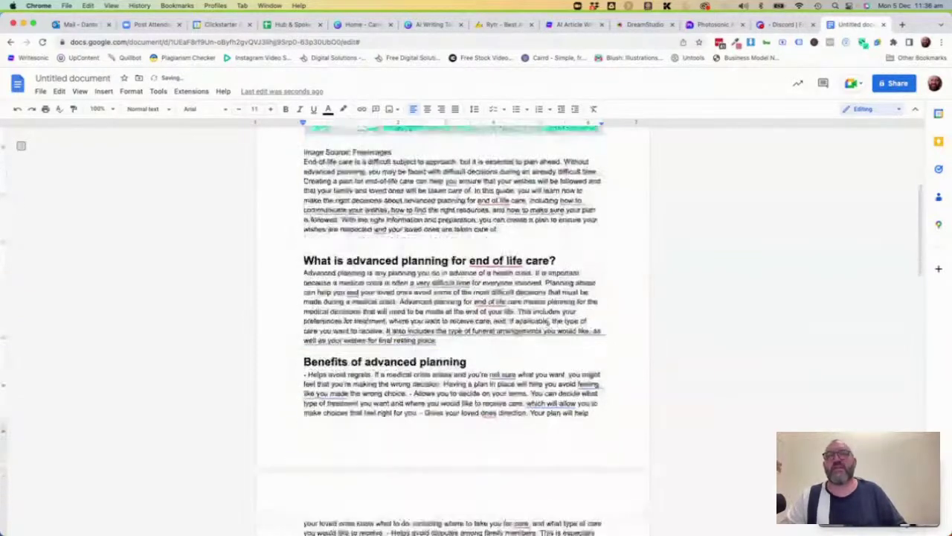
{"action": "left_click", "coordinate": [442, 284]}
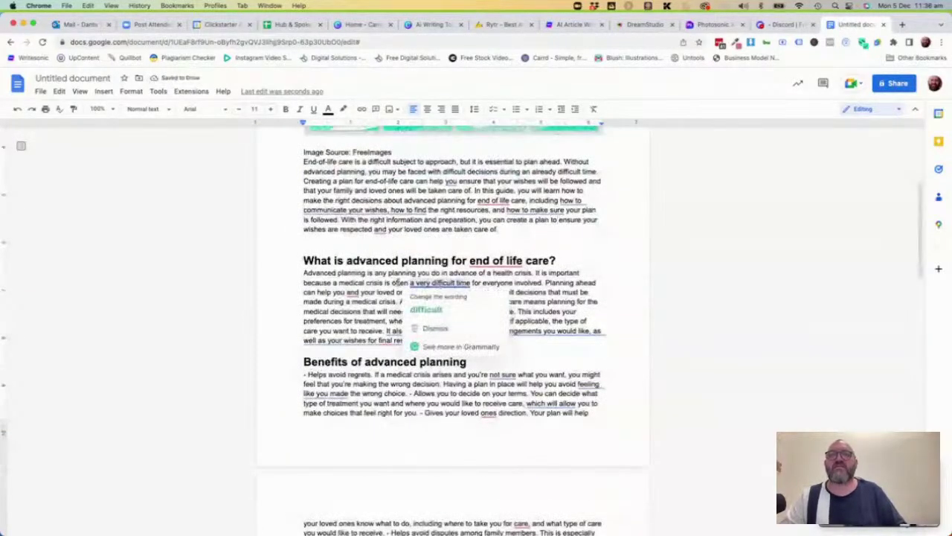
{"action": "left_click", "coordinate": [429, 312]}
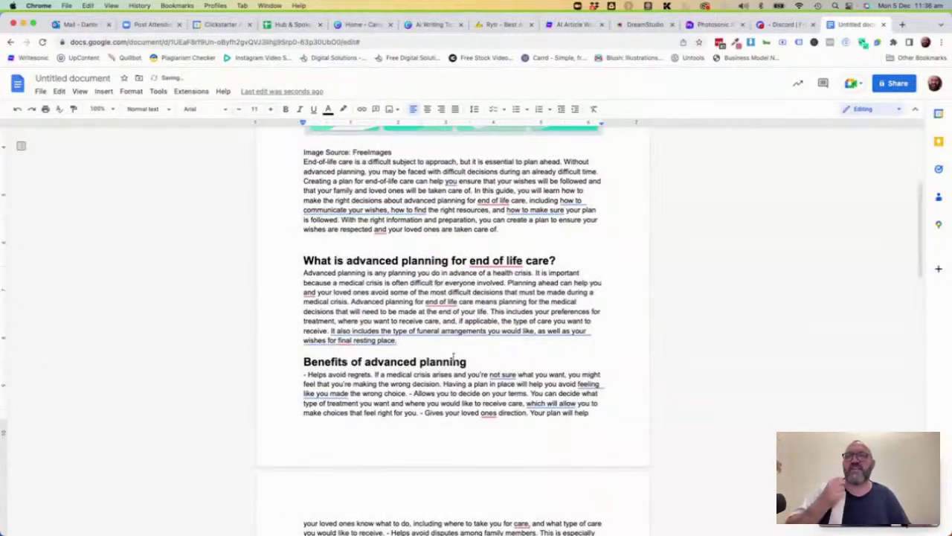
{"action": "left_click", "coordinate": [439, 332]}
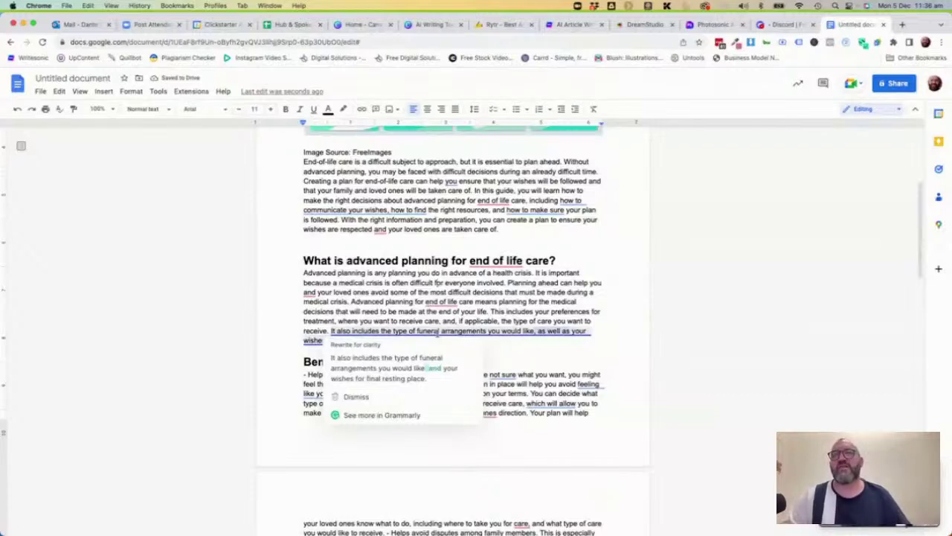
{"action": "left_click", "coordinate": [402, 366]}
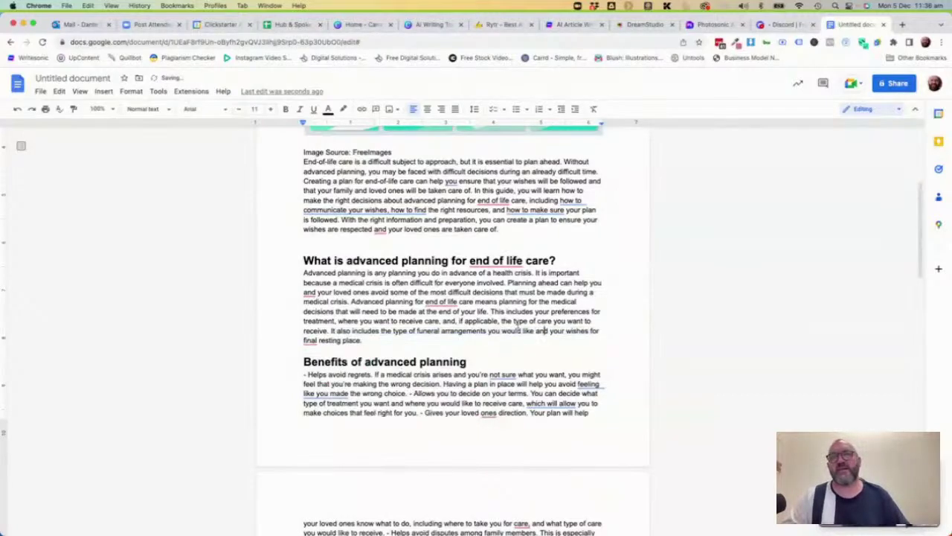
- Delete the hospice care image below the title together with its "Image Source: FreeImages" caption line
{"action": "scroll", "coordinate": [545, 331], "scroll_direction": "down", "scroll_amount": 5}
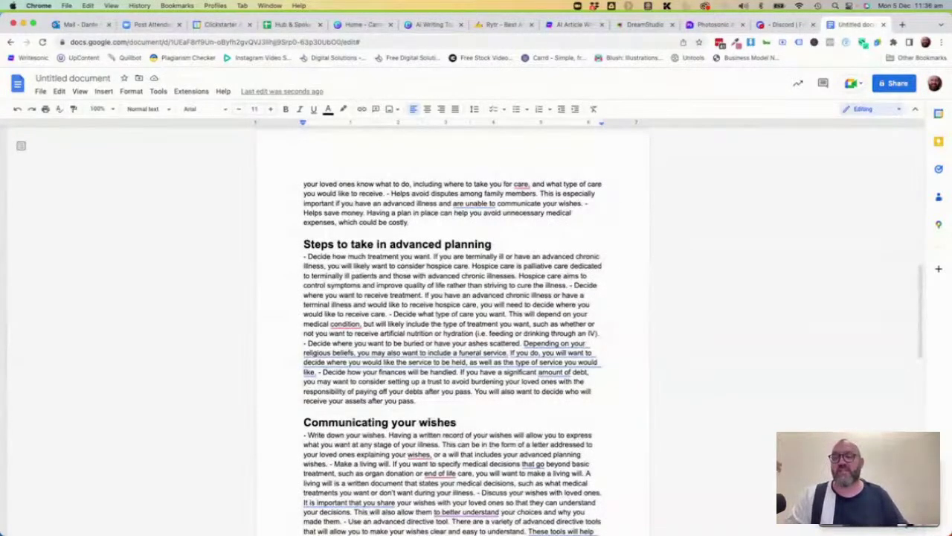
{"action": "scroll", "coordinate": [390, 444], "scroll_direction": "down", "scroll_amount": 3}
{"action": "scroll", "coordinate": [416, 394], "scroll_direction": "up", "scroll_amount": 12}
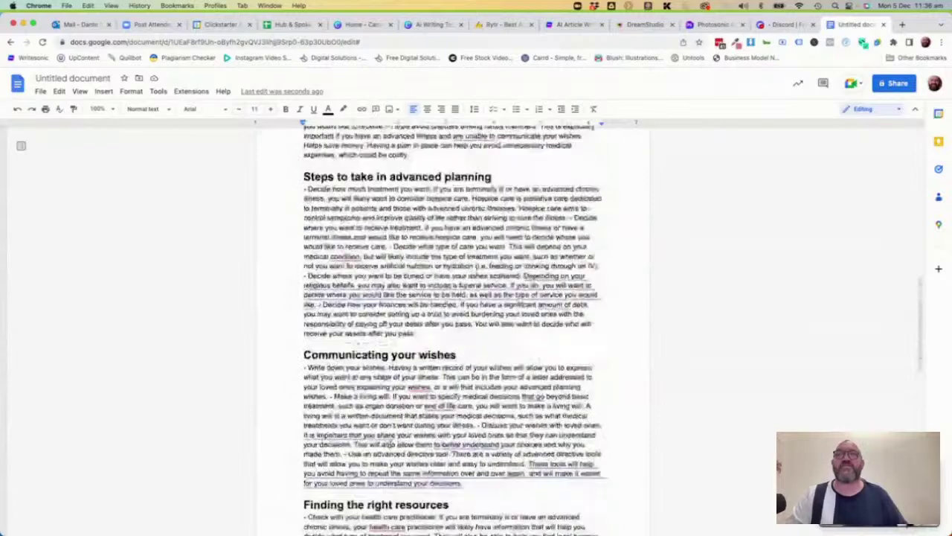
{"action": "scroll", "coordinate": [442, 343], "scroll_direction": "down", "scroll_amount": 2}
{"action": "left_click", "coordinate": [454, 216]}
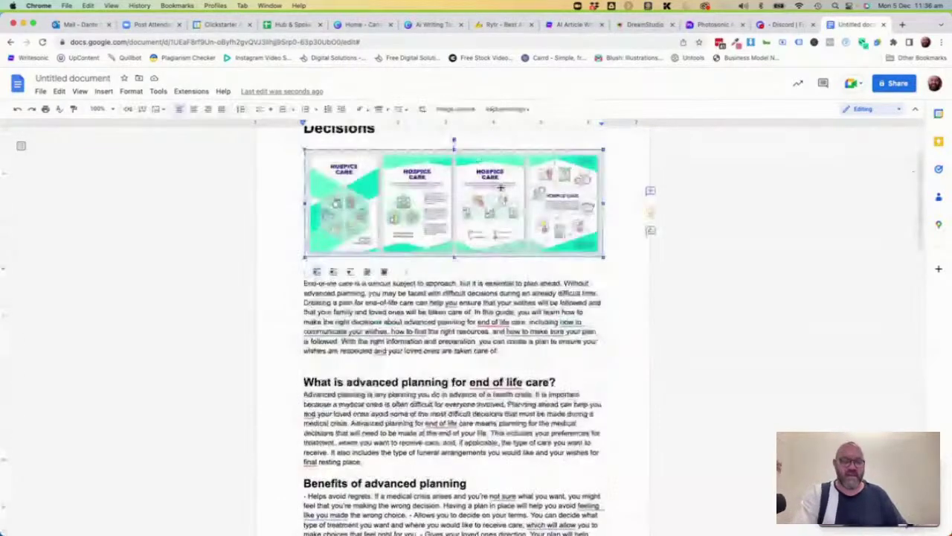
{"action": "key", "text": "Delete"}
{"action": "key", "text": "Delete"}
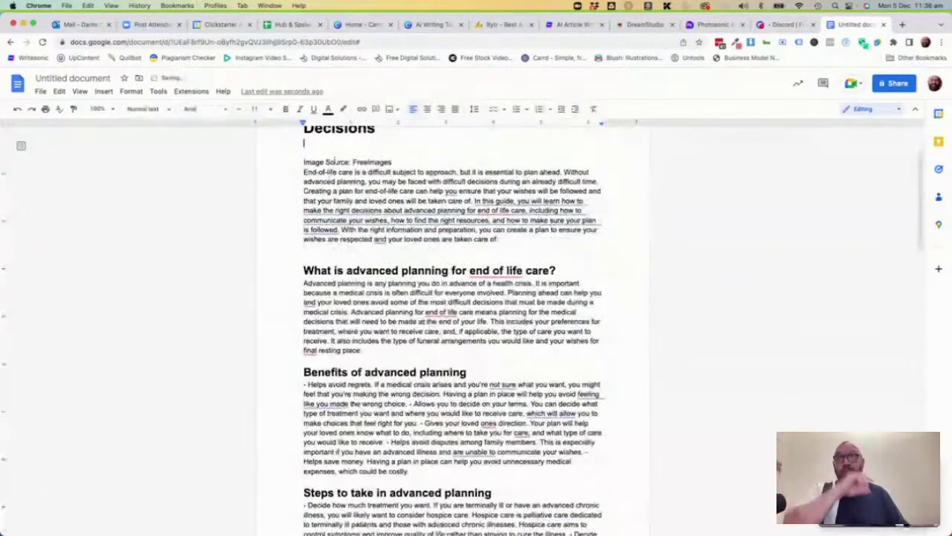
{"action": "key", "text": "Delete"}
{"action": "triple_click", "coordinate": [335, 162]}
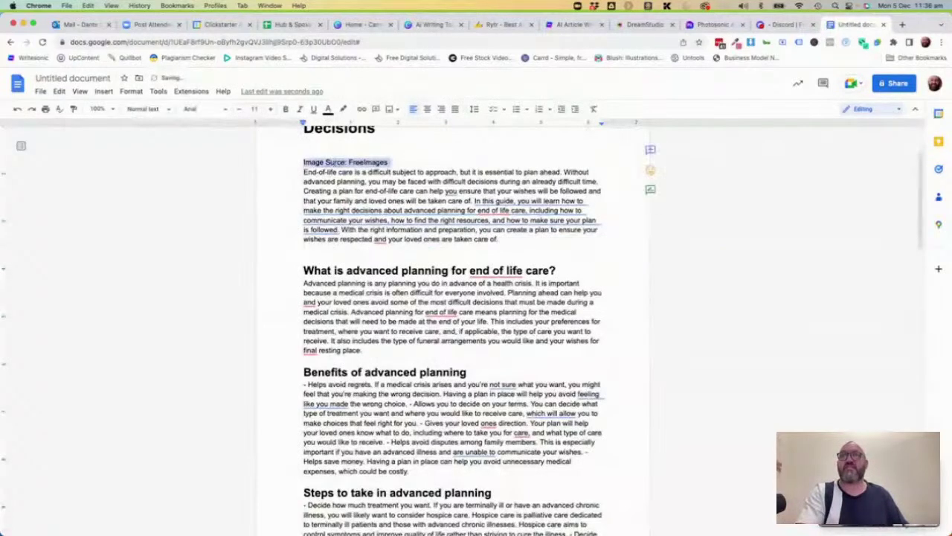
{"action": "key", "text": "BackSpace"}
- Select and copy the whole edited article, including its title
{"action": "scroll", "coordinate": [335, 162], "scroll_direction": "up", "scroll_amount": 3}
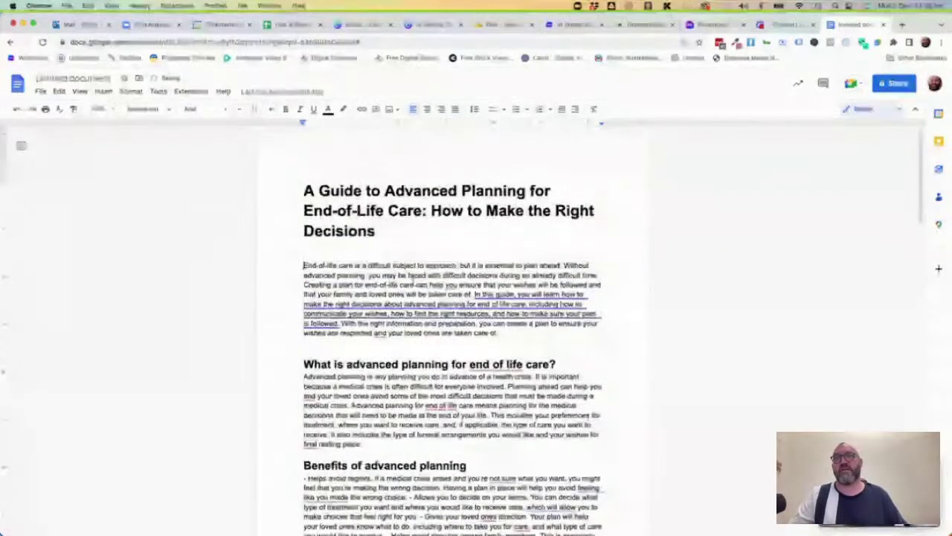
{"action": "left_click", "coordinate": [389, 232]}
{"action": "key", "text": "ctrl+a"}
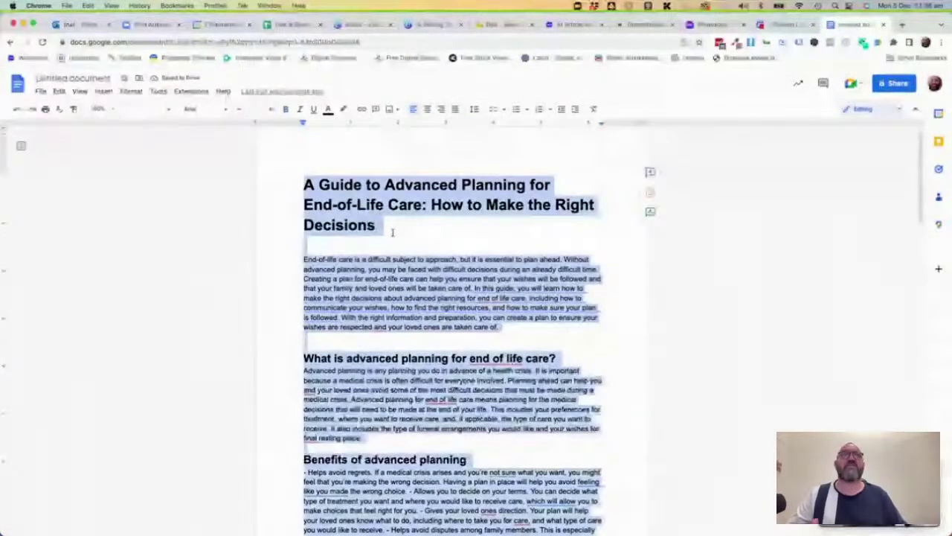
- Open the Clickstarter WordPress admin in a new browser tab and log in with the saved username and password
{"action": "left_click", "coordinate": [902, 24]}
{"action": "type", "text": "clickstar"}
{"action": "type", "text": "ter"}
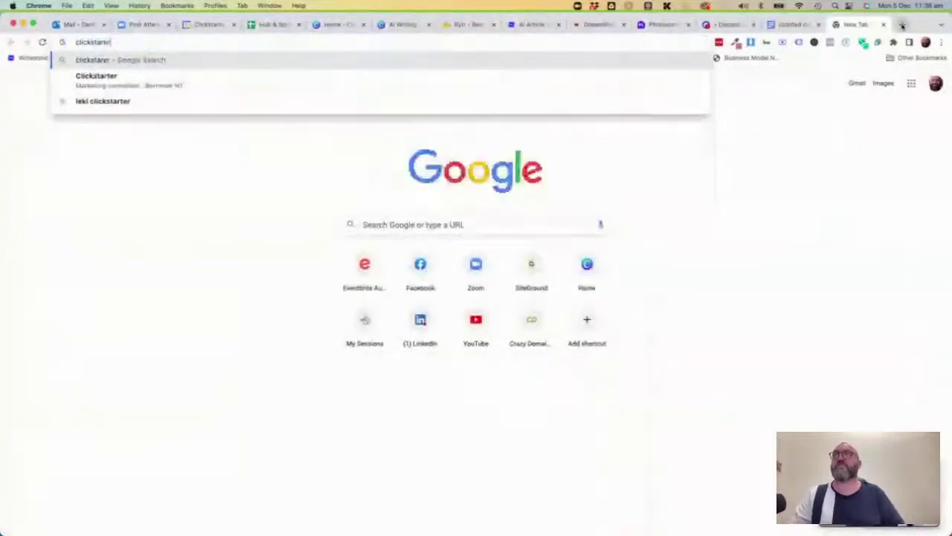
{"action": "key", "text": "Down"}
{"action": "key", "text": "Down"}
{"action": "key", "text": "Down"}
{"action": "key", "text": "Return"}
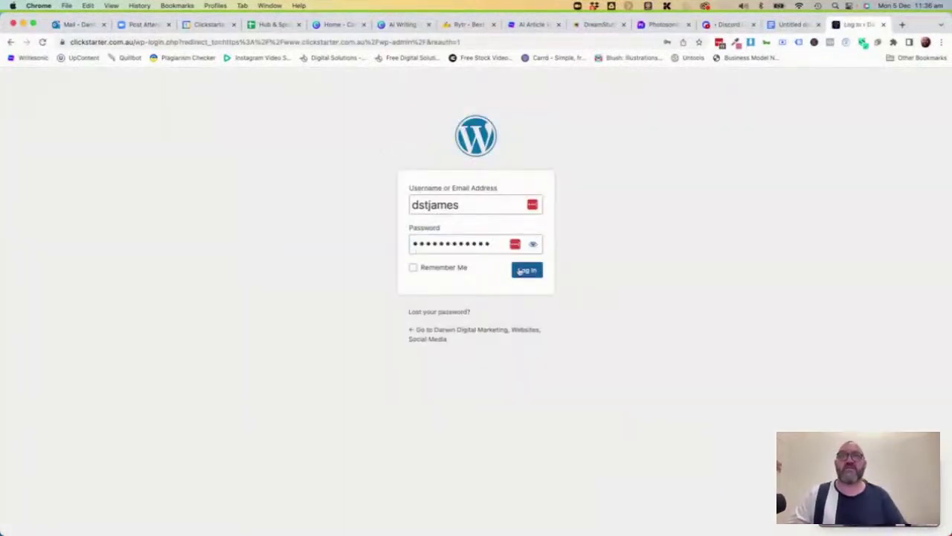
{"action": "left_click", "coordinate": [520, 271]}
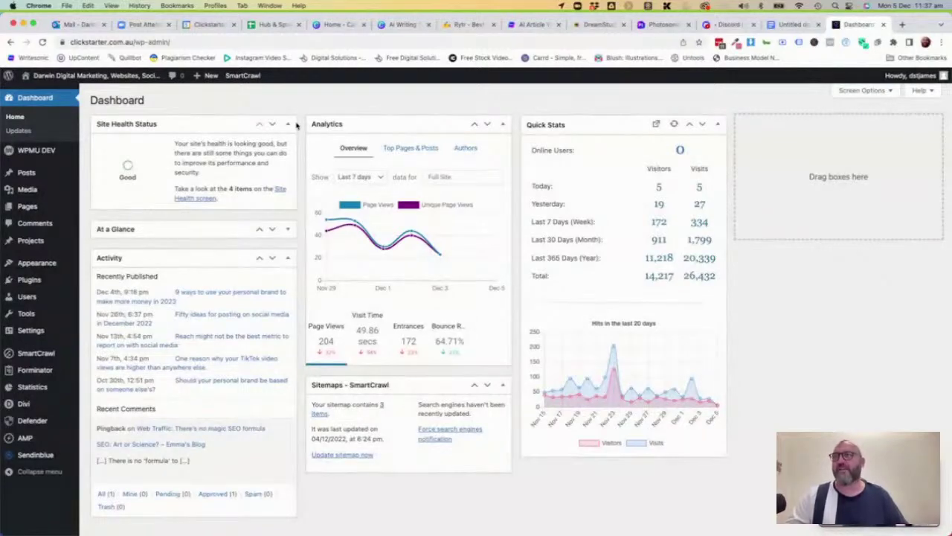
- Create a new WordPress post and paste the copied article into its body
{"action": "mouse_move", "coordinate": [30, 173]}
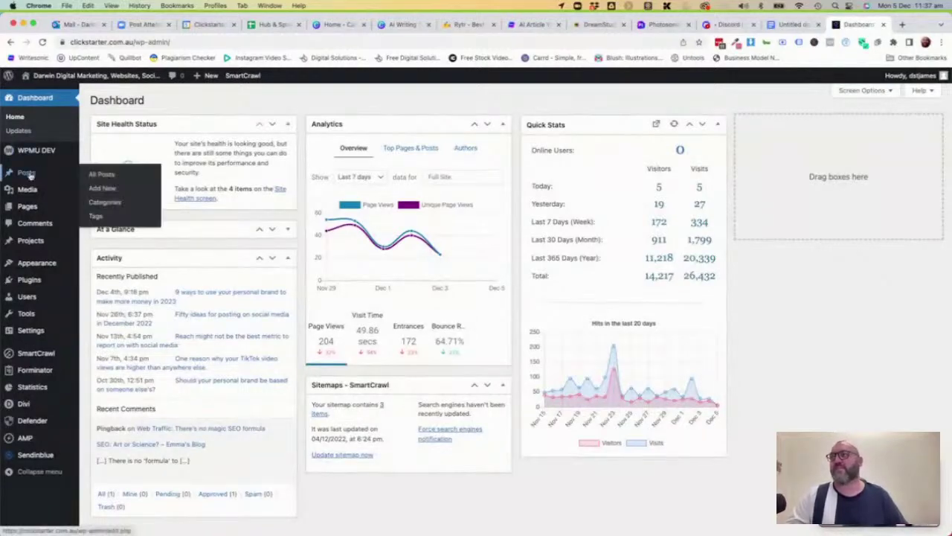
{"action": "left_click", "coordinate": [91, 187]}
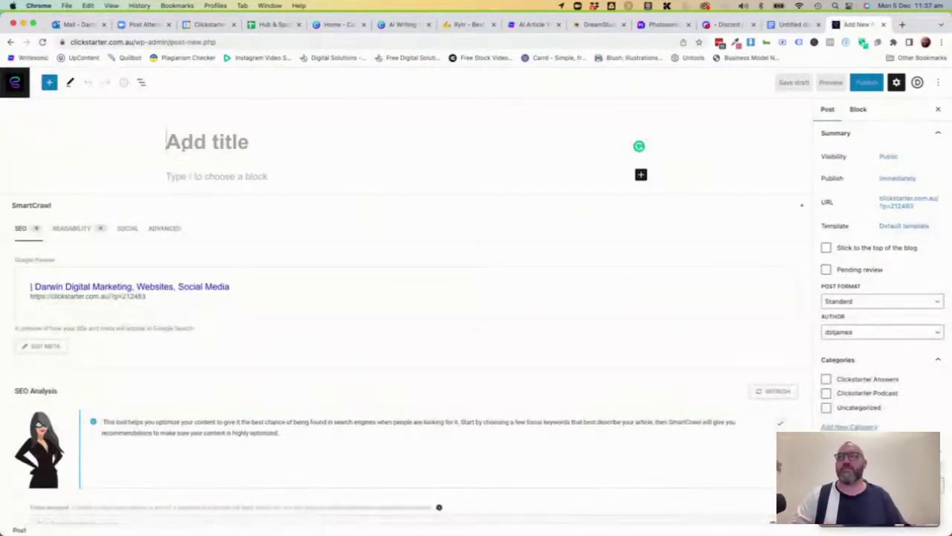
{"action": "left_click", "coordinate": [179, 176]}
{"action": "key", "text": "ctrl+v"}
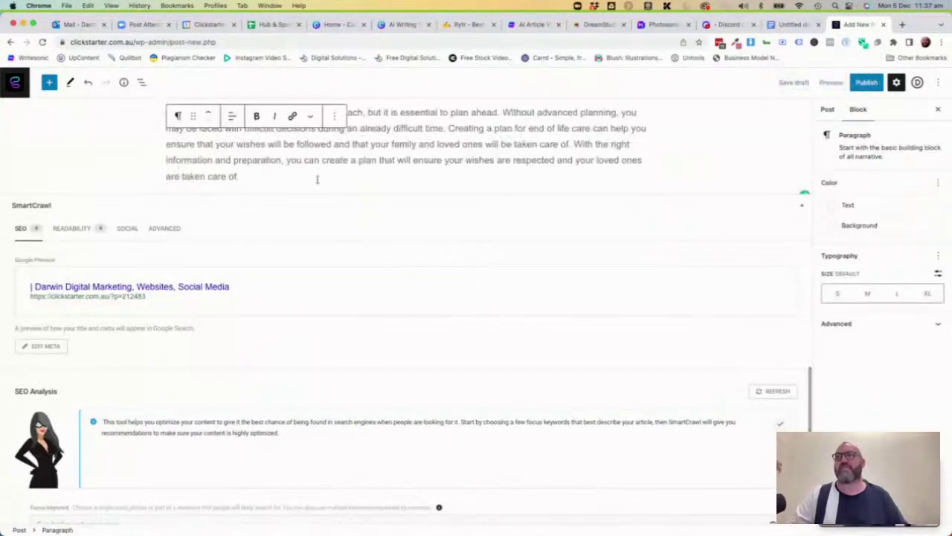
{"action": "scroll", "coordinate": [298, 174], "scroll_direction": "up", "scroll_amount": 15}
{"action": "scroll", "coordinate": [405, 305], "scroll_direction": "up", "scroll_amount": 10}
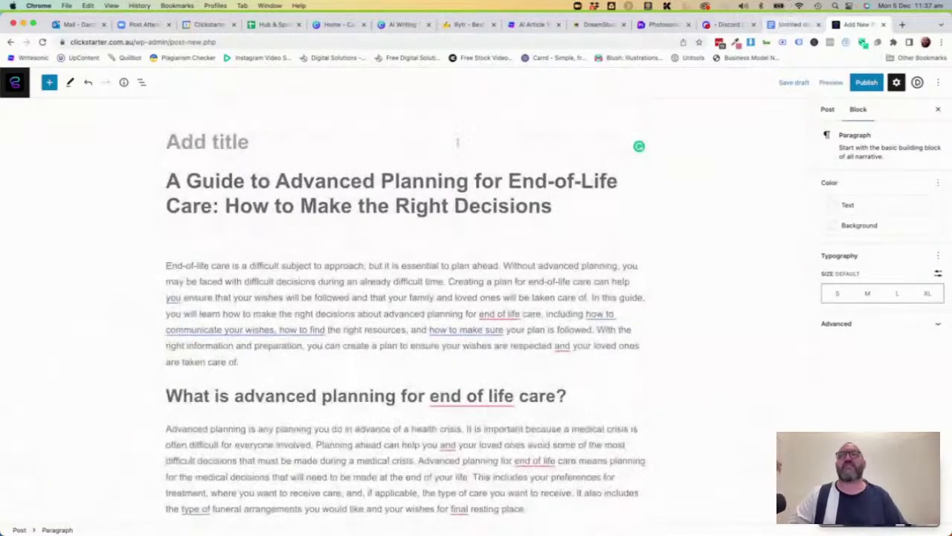
- Move the "A Guide to Advanced Planning for End-of-Life Care" heading out of the body into the post title
{"action": "triple_click", "coordinate": [369, 214]}
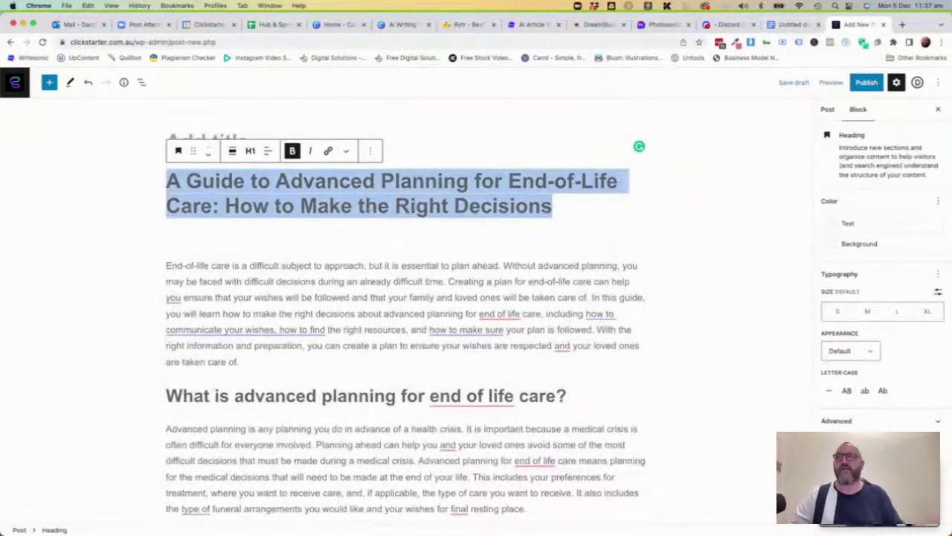
{"action": "key", "text": "ctrl+x"}
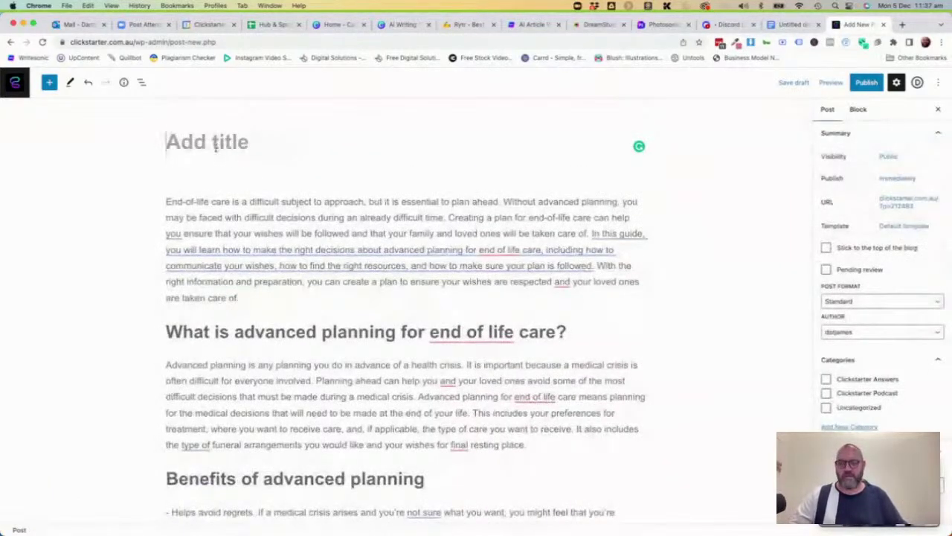
{"action": "key", "text": "ctrl+v"}
- Insert an Image block in the empty paragraph between the post title and the introduction
{"action": "left_click", "coordinate": [187, 202]}
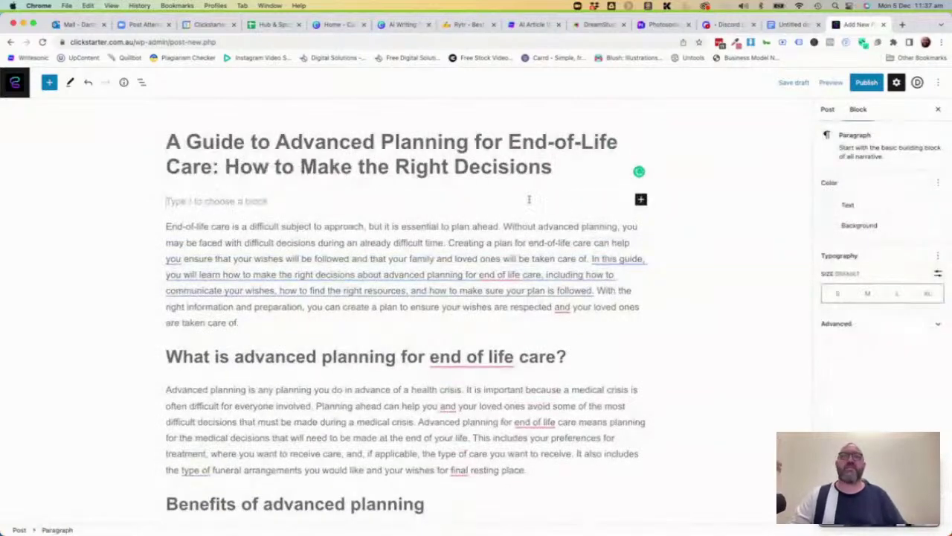
{"action": "left_click", "coordinate": [640, 199]}
{"action": "left_click", "coordinate": [774, 276]}
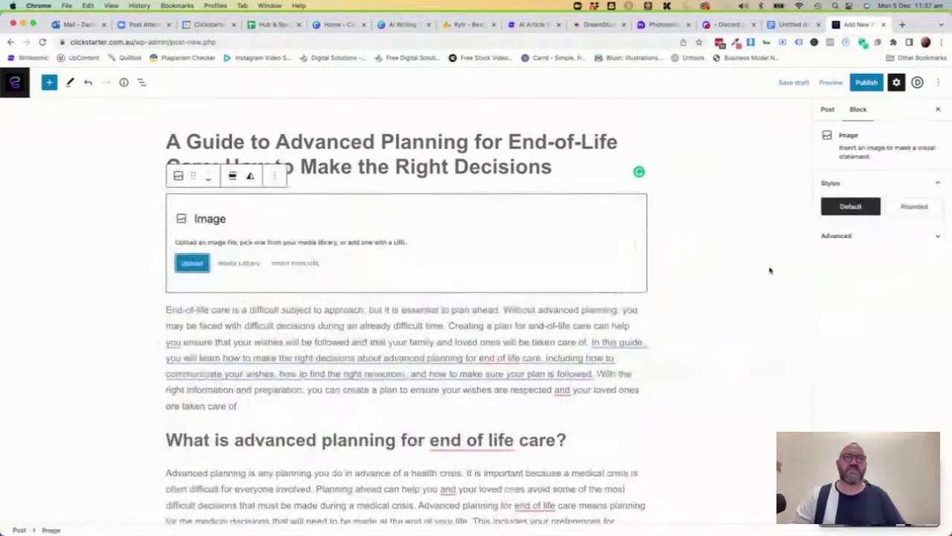
- Fill the Image block with the media library photo of a man looking at his phone in a café
{"action": "left_click", "coordinate": [238, 267]}
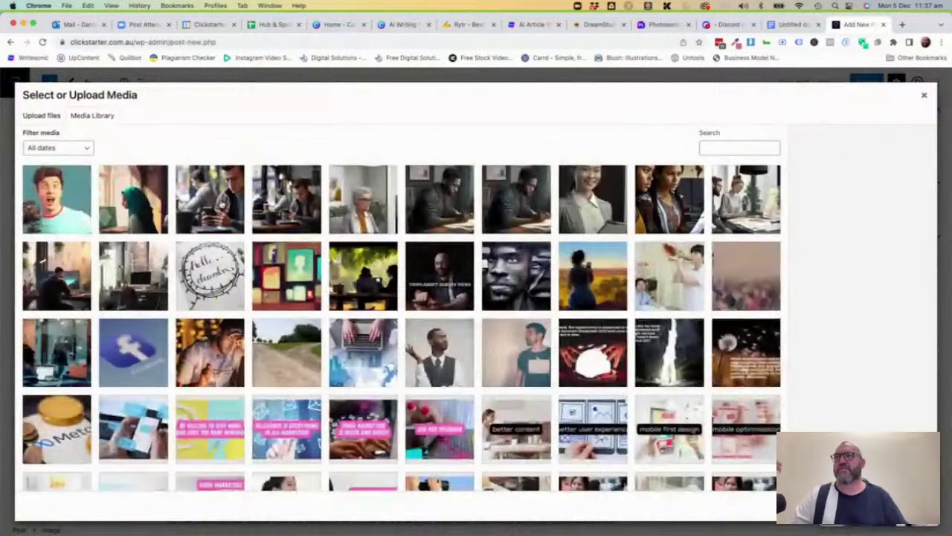
{"action": "left_click", "coordinate": [210, 199]}
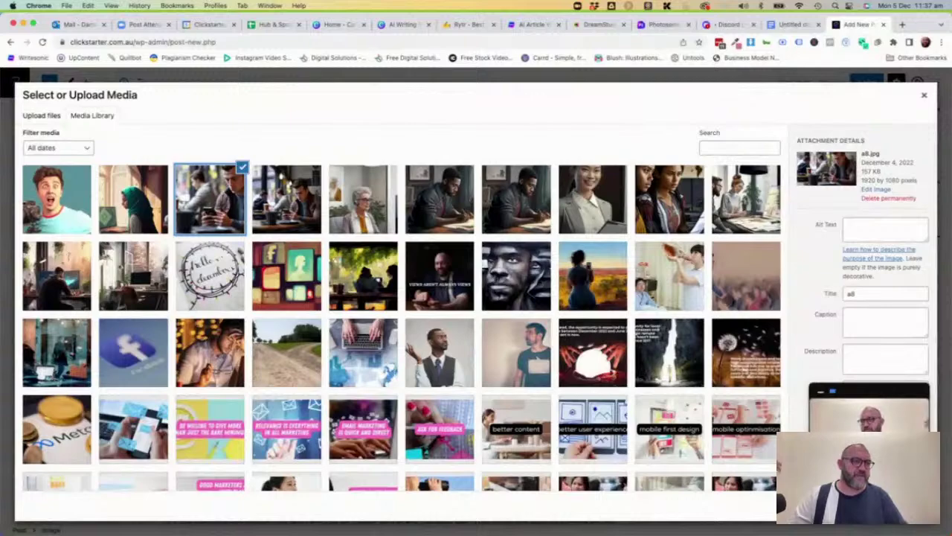
{"action": "left_click", "coordinate": [893, 506]}
{"action": "left_click", "coordinate": [735, 379]}
- Accept Grammarly's clarity rewrite of the "In this guide" sentence in the introduction paragraph of the post
{"action": "scroll", "coordinate": [707, 404], "scroll_direction": "down", "scroll_amount": 1}
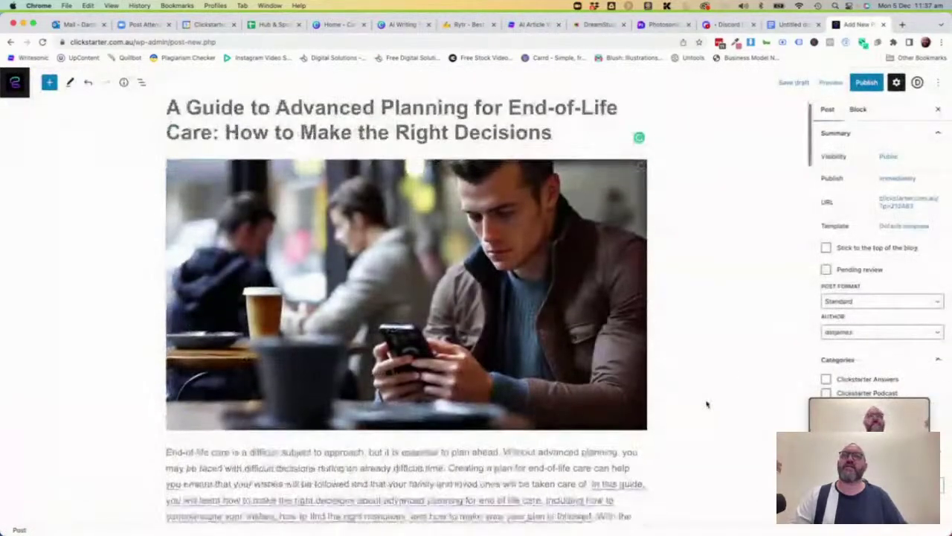
{"action": "scroll", "coordinate": [706, 404], "scroll_direction": "down", "scroll_amount": 10}
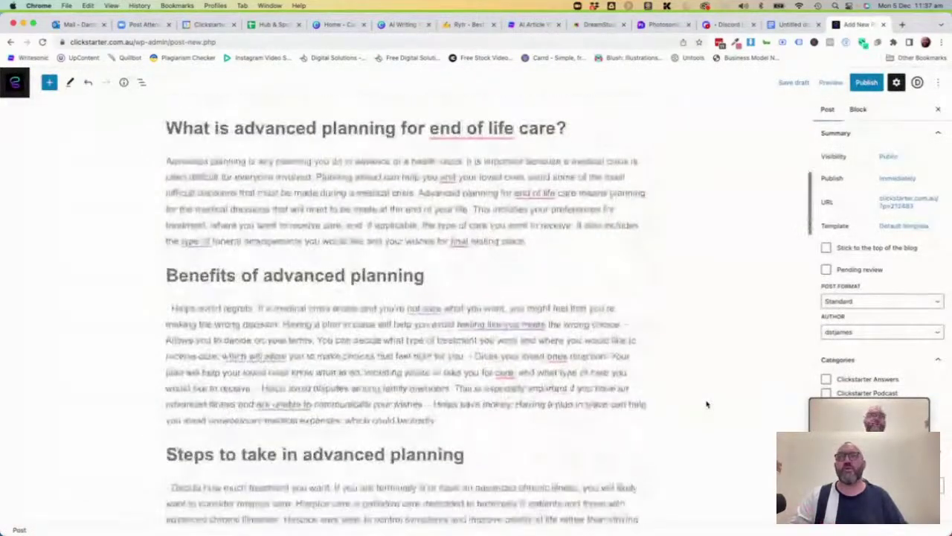
{"action": "scroll", "coordinate": [707, 404], "scroll_direction": "down", "scroll_amount": 20}
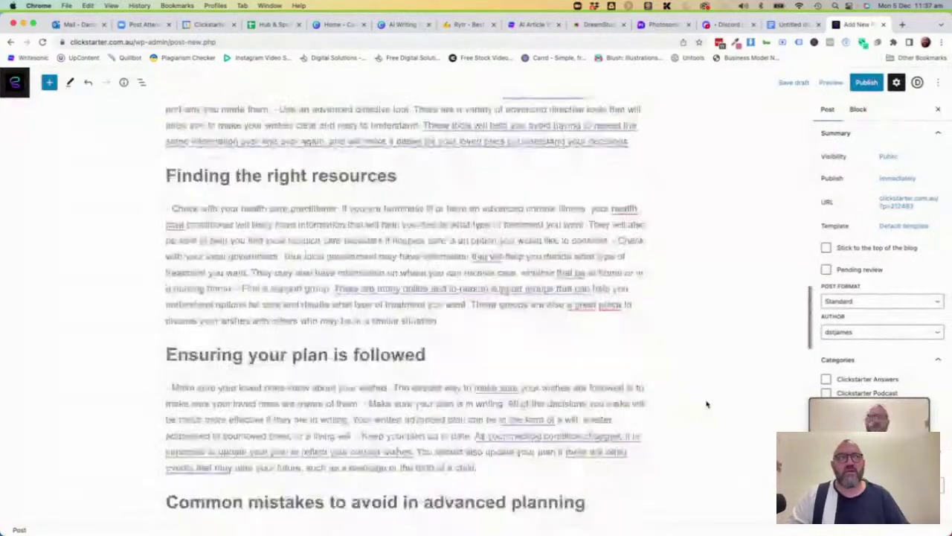
{"action": "scroll", "coordinate": [707, 404], "scroll_direction": "down", "scroll_amount": 10}
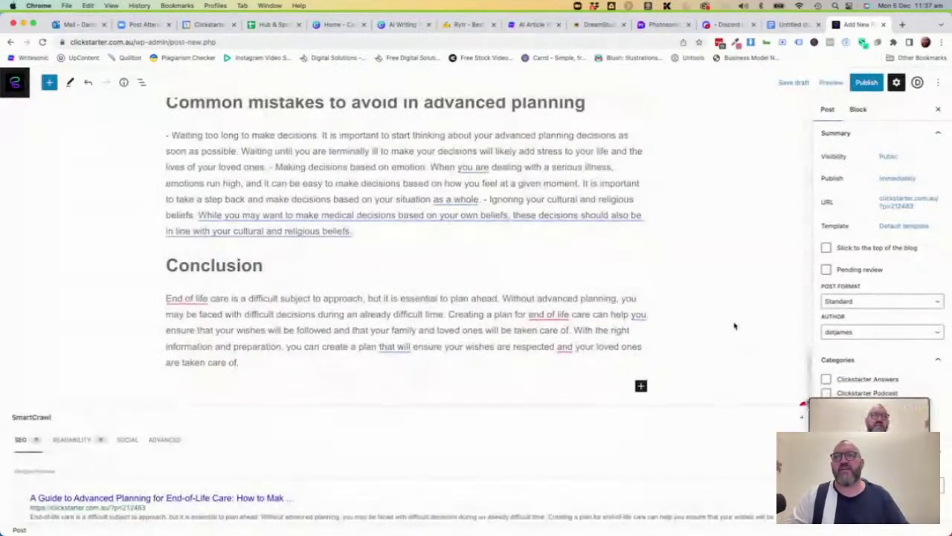
{"action": "scroll", "coordinate": [734, 326], "scroll_direction": "up", "scroll_amount": 20}
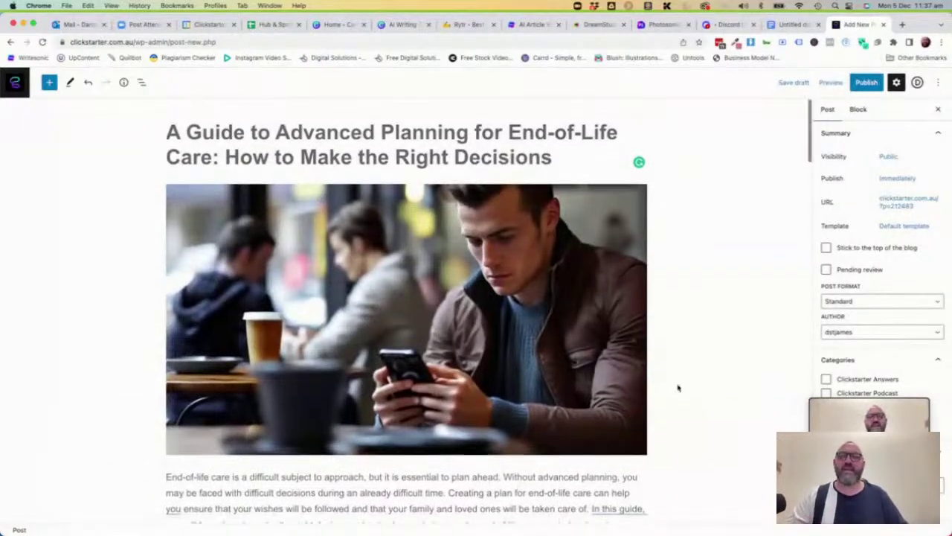
{"action": "scroll", "coordinate": [678, 387], "scroll_direction": "down", "scroll_amount": 6}
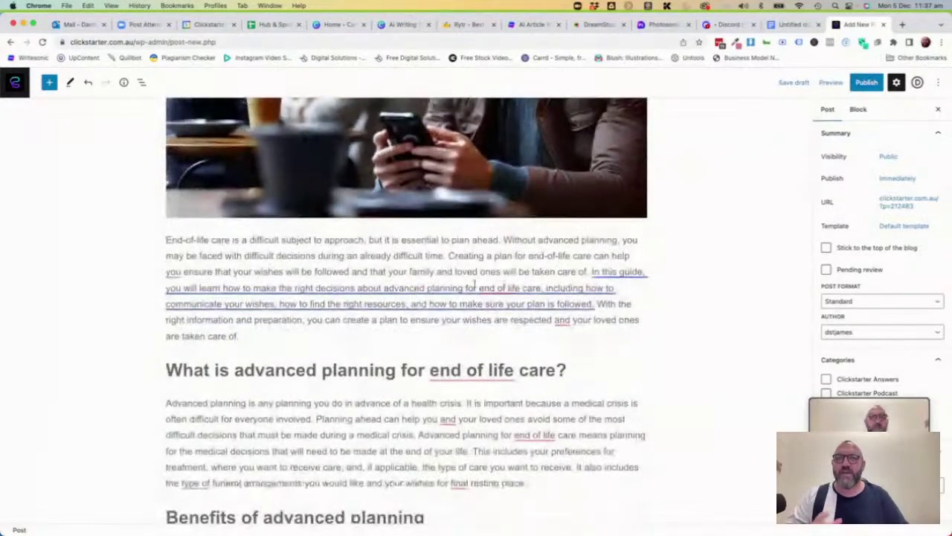
{"action": "mouse_move", "coordinate": [463, 288]}
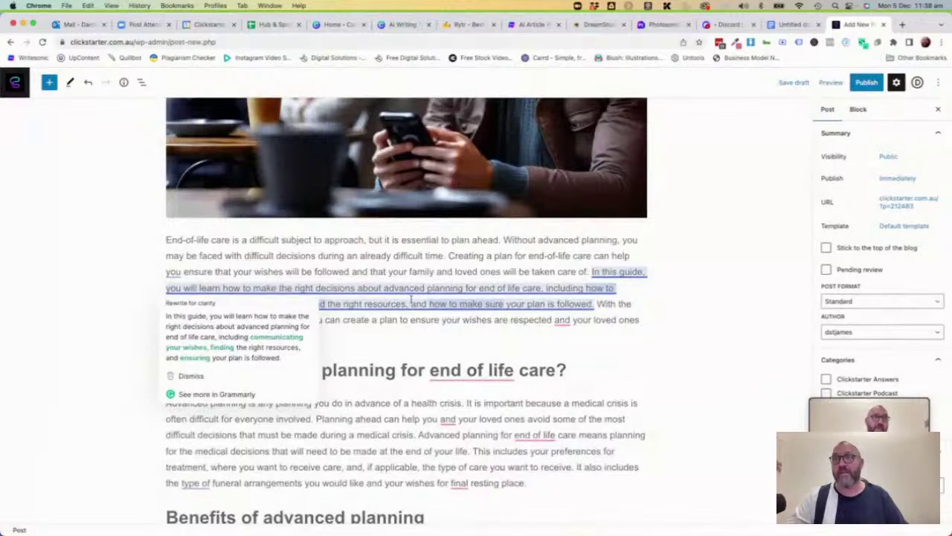
{"action": "left_click", "coordinate": [239, 328]}
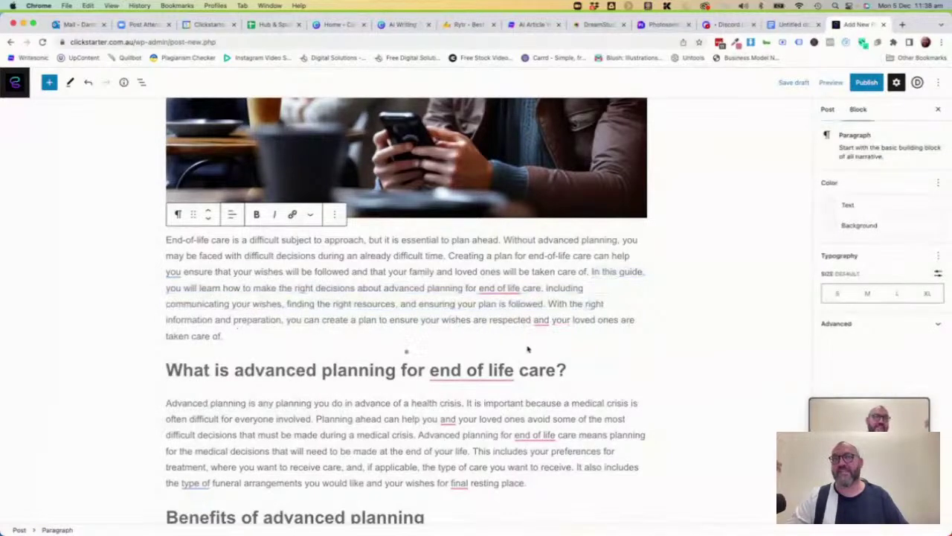
- Accept the Grammarly suggestions "making" the wrong choice and "unsure" in the paragraph under Benefits of advanced planning
{"action": "scroll", "coordinate": [473, 336], "scroll_direction": "down", "scroll_amount": 10}
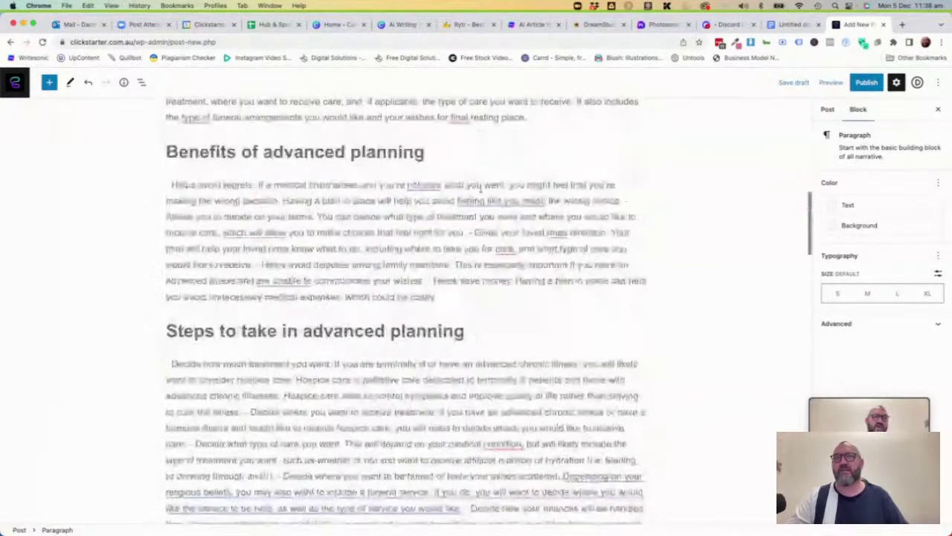
{"action": "left_click", "coordinate": [468, 224]}
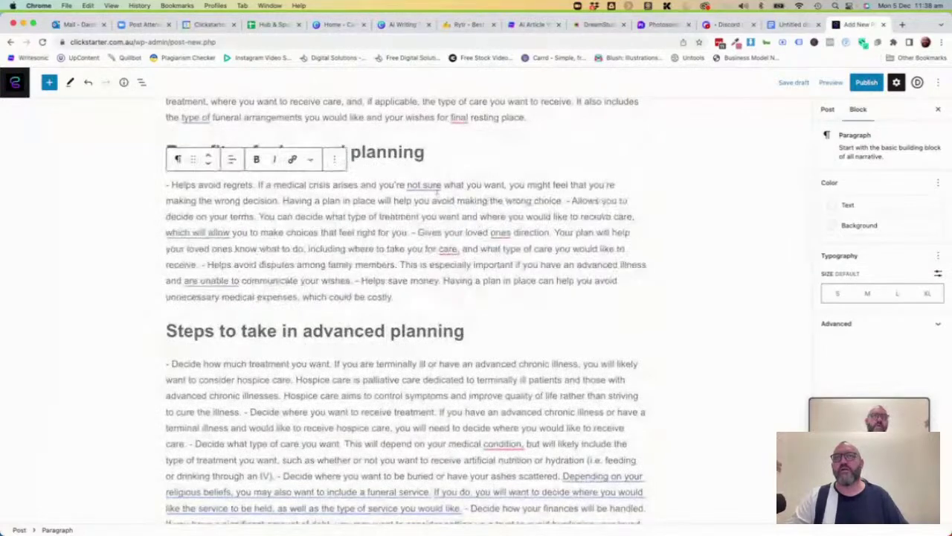
{"action": "left_click", "coordinate": [426, 185]}
{"action": "left_click", "coordinate": [421, 213]}
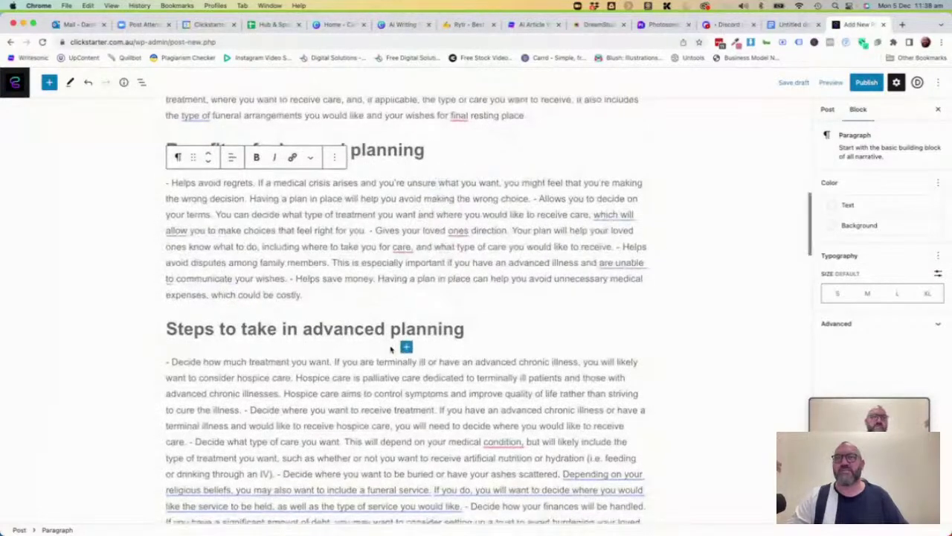
- Accept Grammarly's rewrites of the two funeral service sentences in the paragraph under Steps to take in advanced planning
{"action": "scroll", "coordinate": [390, 349], "scroll_direction": "down", "scroll_amount": 7}
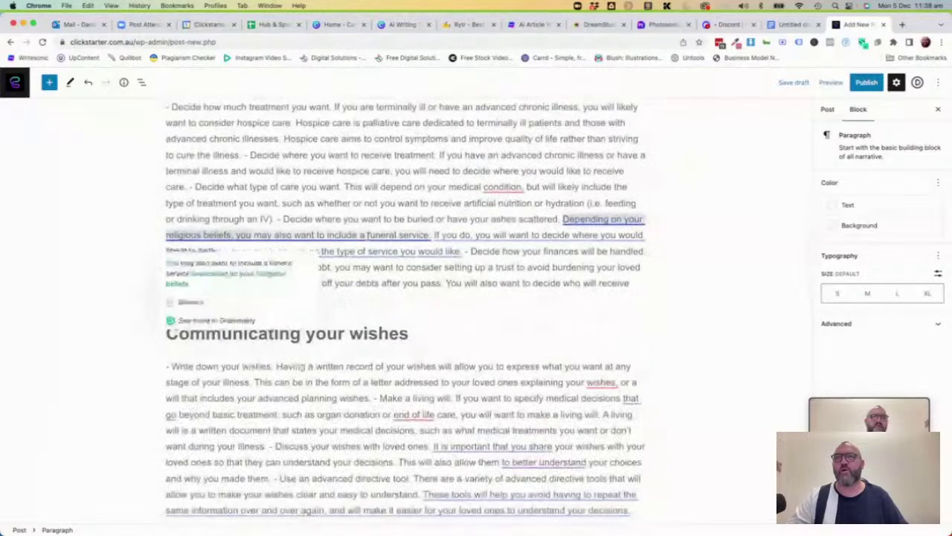
{"action": "left_click", "coordinate": [243, 267]}
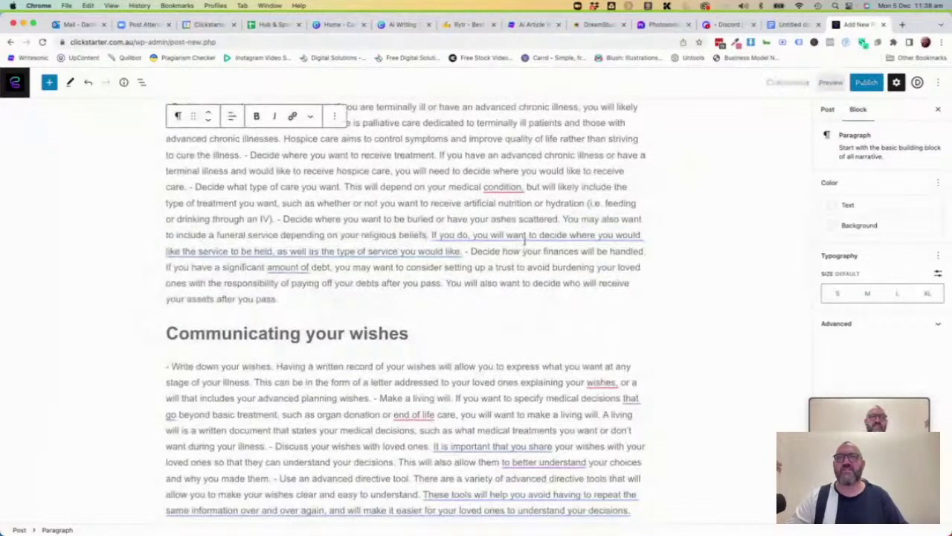
{"action": "mouse_move", "coordinate": [446, 251]}
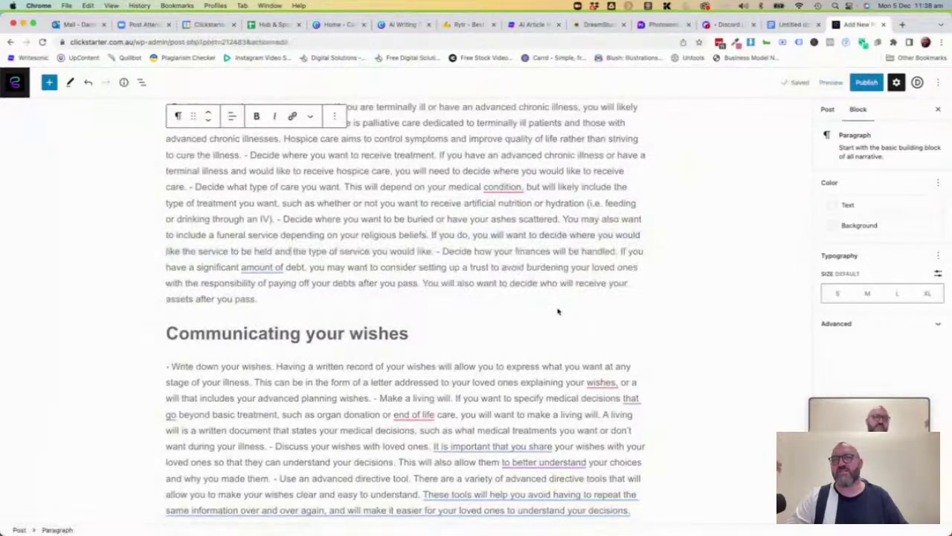
- Accept the Grammarly rewrites "repeating the same information repeatedly" under Communicating your wishes and "Many online and in-person support groups can" under Finding the right resources
{"action": "scroll", "coordinate": [559, 312], "scroll_direction": "down", "scroll_amount": 10}
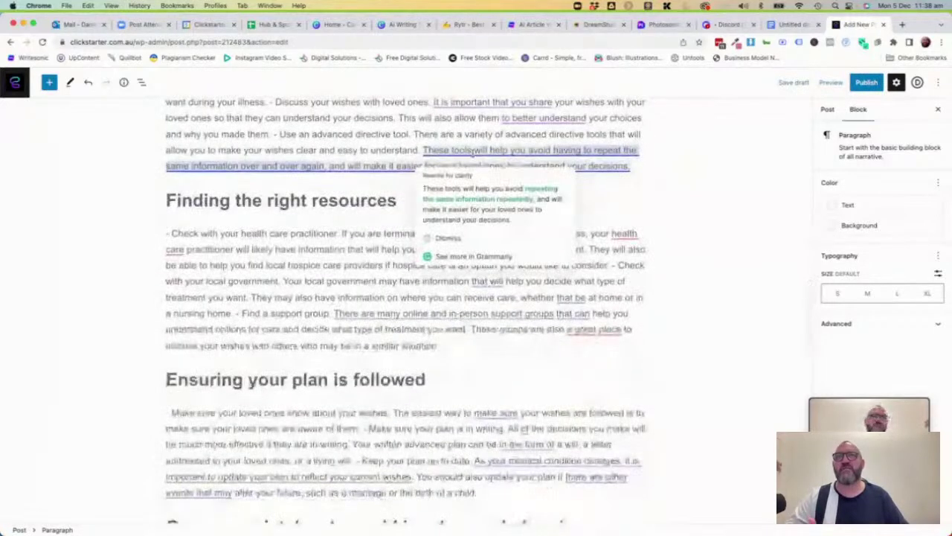
{"action": "mouse_move", "coordinate": [476, 160]}
{"action": "left_click", "coordinate": [463, 190]}
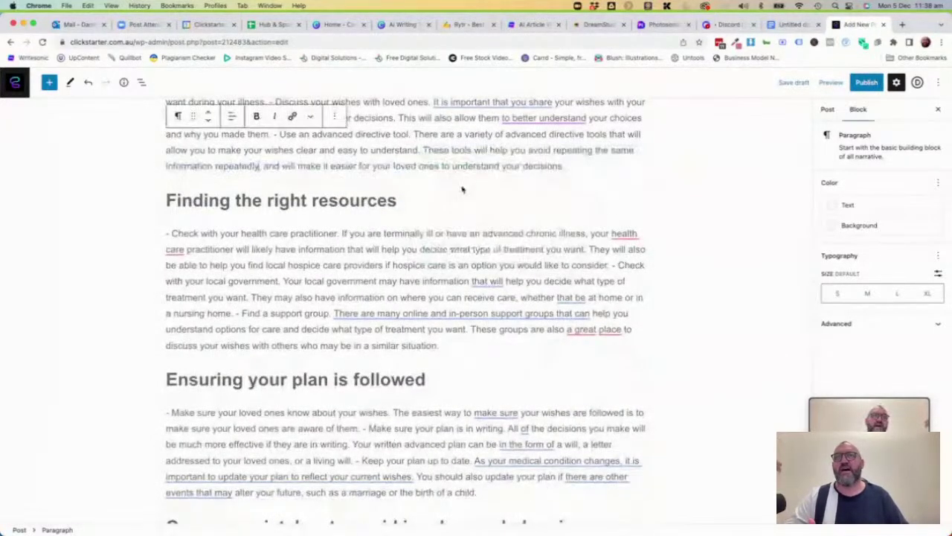
{"action": "mouse_move", "coordinate": [399, 314]}
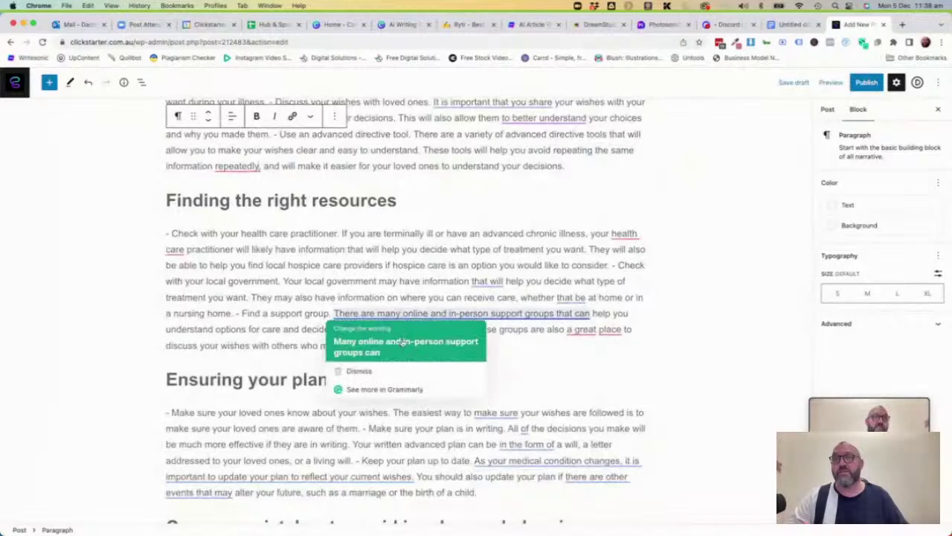
{"action": "left_click", "coordinate": [406, 346]}
- Accept Grammarly's rewrites of the sentence on updating the plan and the sentence on medical decisions based on beliefs
{"action": "scroll", "coordinate": [476, 357], "scroll_direction": "down", "scroll_amount": 5}
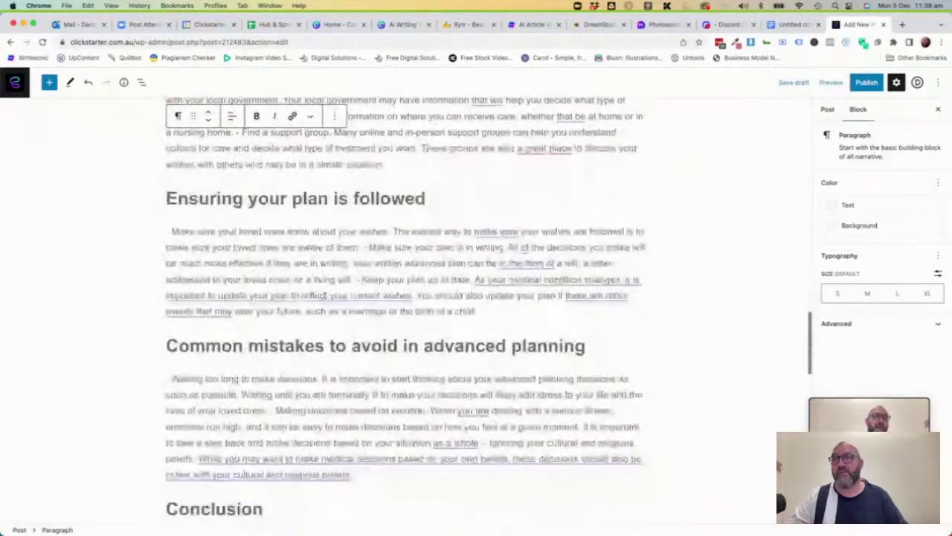
{"action": "mouse_move", "coordinate": [372, 295]}
{"action": "left_click", "coordinate": [215, 328]}
{"action": "scroll", "coordinate": [623, 340], "scroll_direction": "down", "scroll_amount": 5}
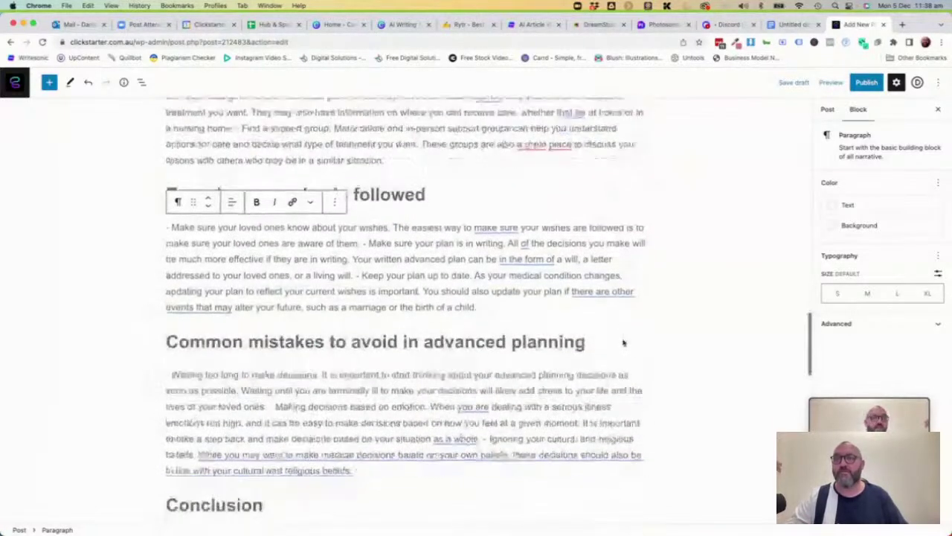
{"action": "mouse_move", "coordinate": [298, 270]}
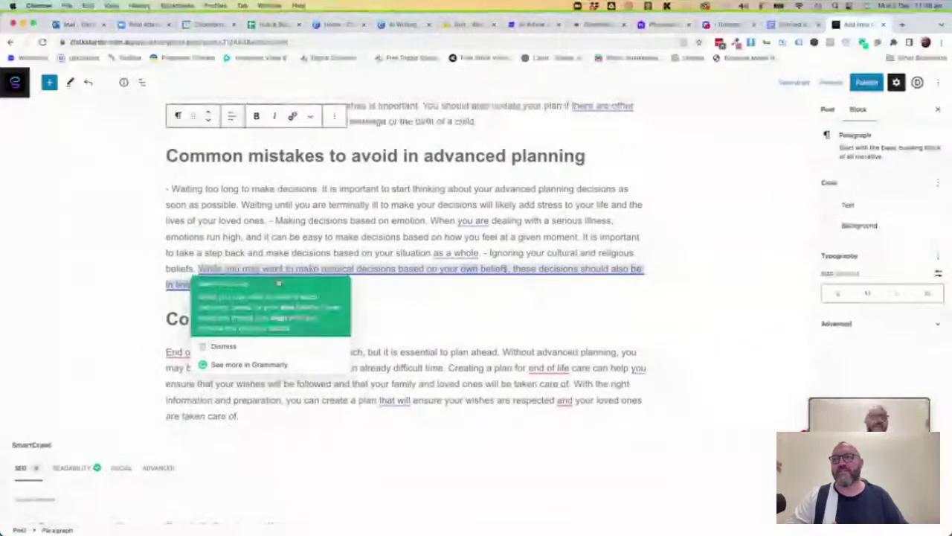
{"action": "left_click", "coordinate": [267, 309]}
- Switch to the Writesonic article tab and open the Content Rephrase tool from the Article And Blogs group
{"action": "scroll", "coordinate": [667, 269], "scroll_direction": "up", "scroll_amount": 1}
{"action": "scroll", "coordinate": [667, 269], "scroll_direction": "up", "scroll_amount": 15}
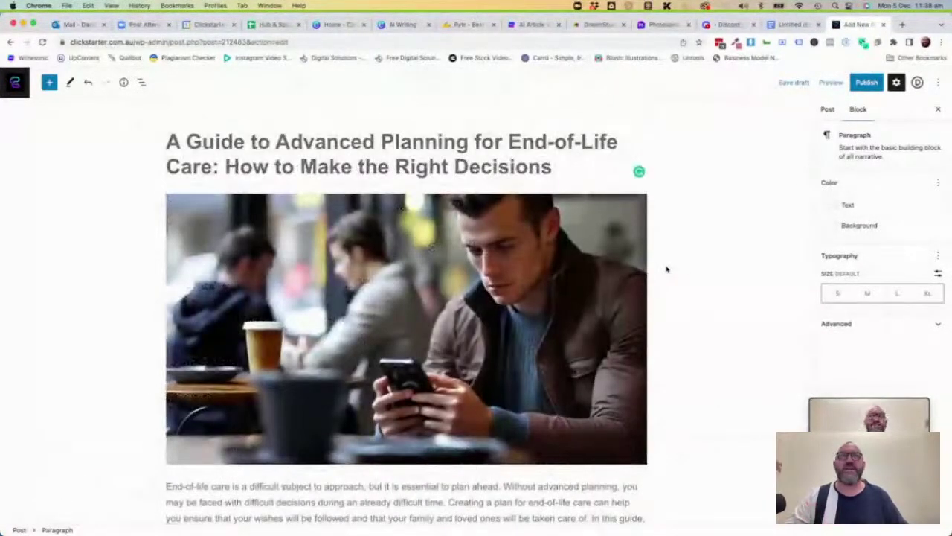
{"action": "scroll", "coordinate": [666, 269], "scroll_direction": "down", "scroll_amount": 1}
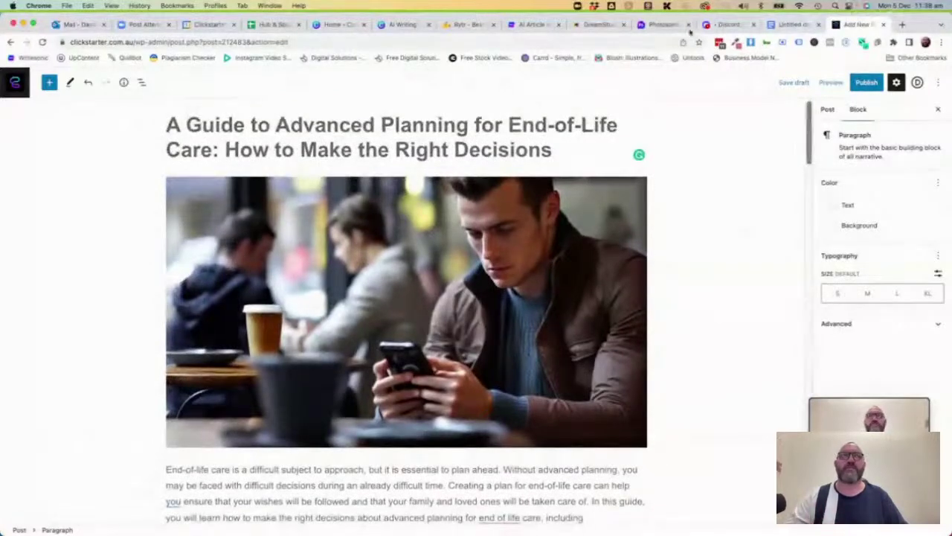
{"action": "left_click", "coordinate": [659, 25]}
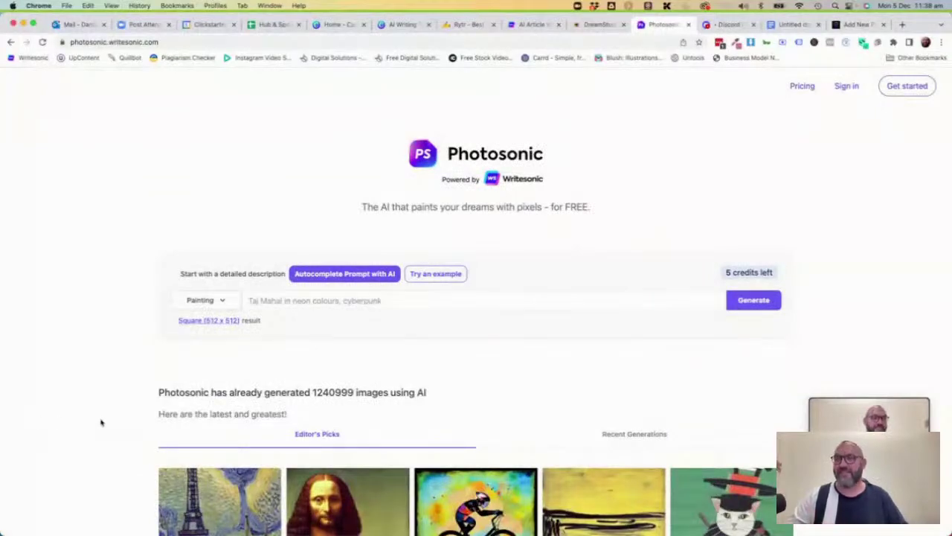
{"action": "left_click", "coordinate": [525, 24]}
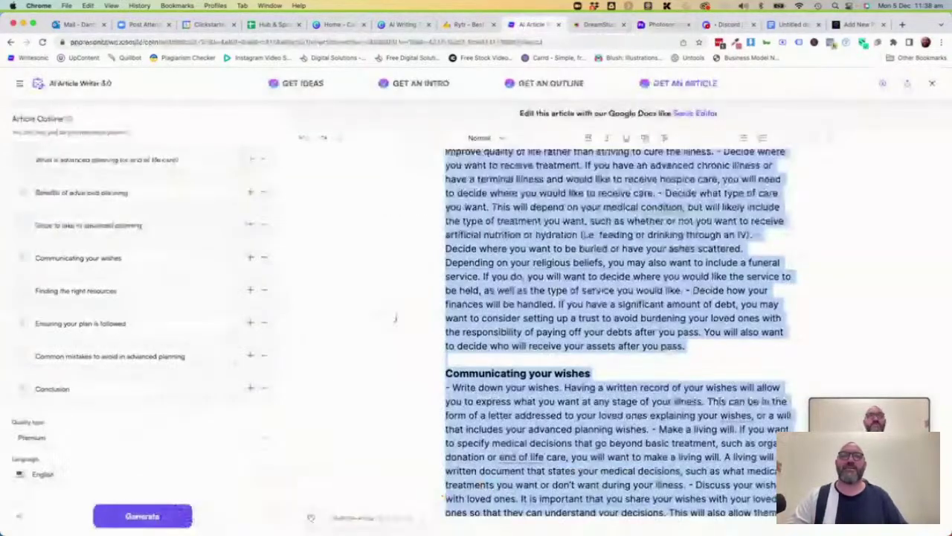
{"action": "scroll", "coordinate": [395, 320], "scroll_direction": "up", "scroll_amount": 15}
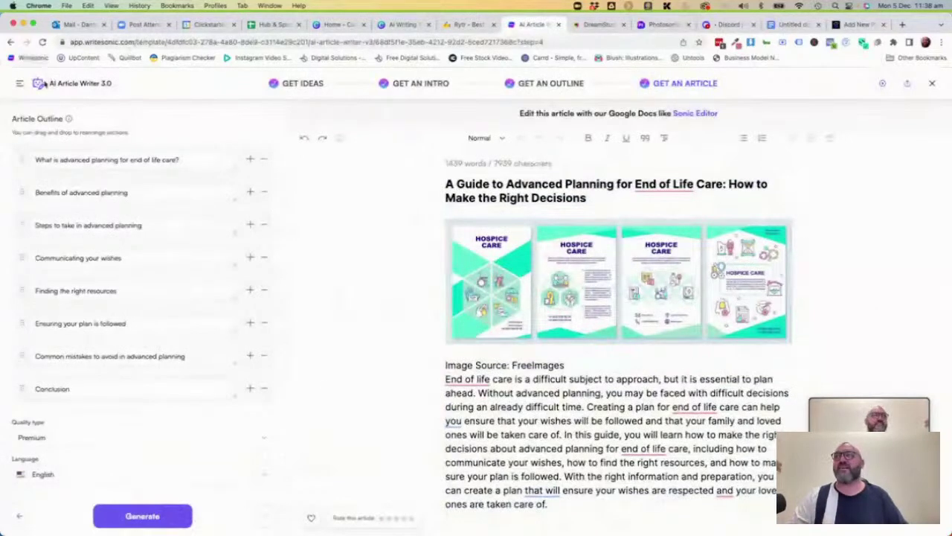
{"action": "left_click", "coordinate": [20, 83]}
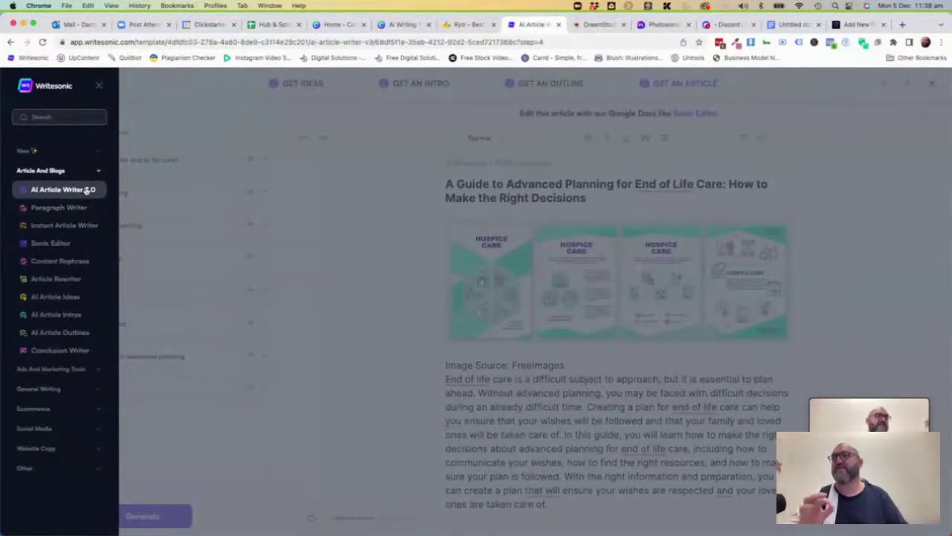
{"action": "left_click", "coordinate": [59, 260]}
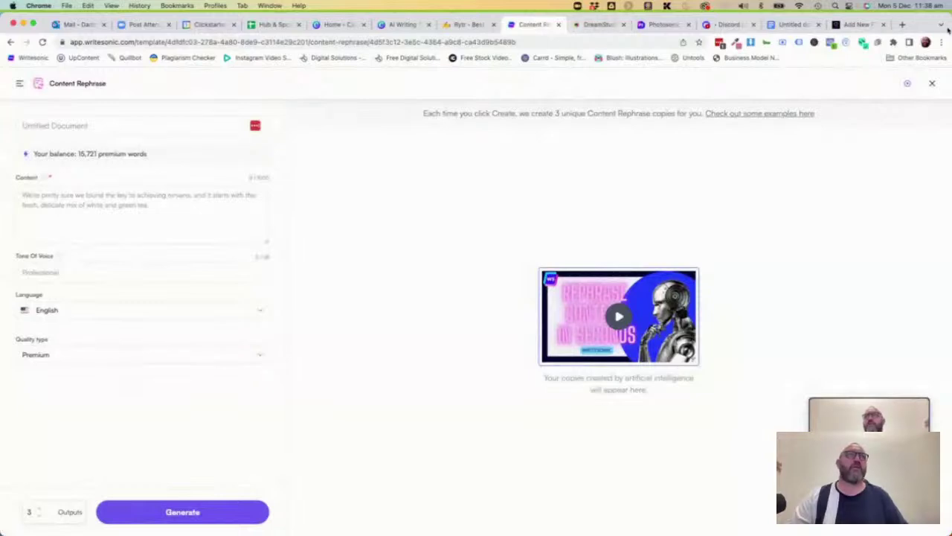
- Open linkedin.com in a new browser tab and go to the account's own profile page
{"action": "left_click", "coordinate": [901, 24]}
{"action": "type", "text": "linkedin.com"}
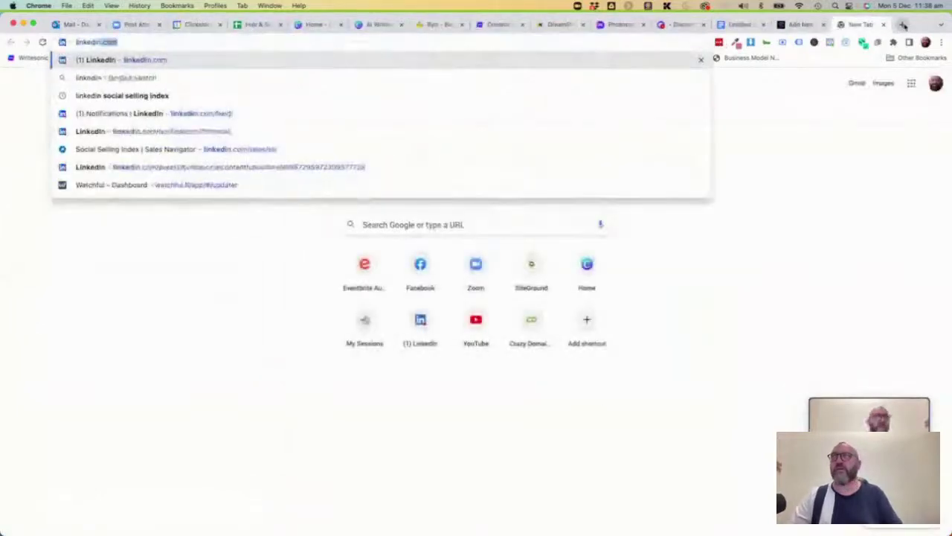
{"action": "key", "text": "Return"}
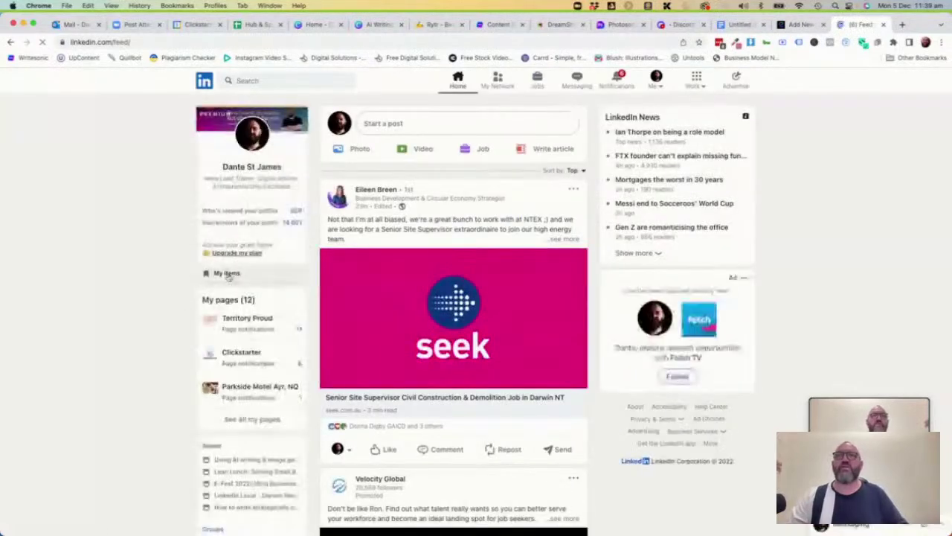
{"action": "left_click", "coordinate": [274, 169]}
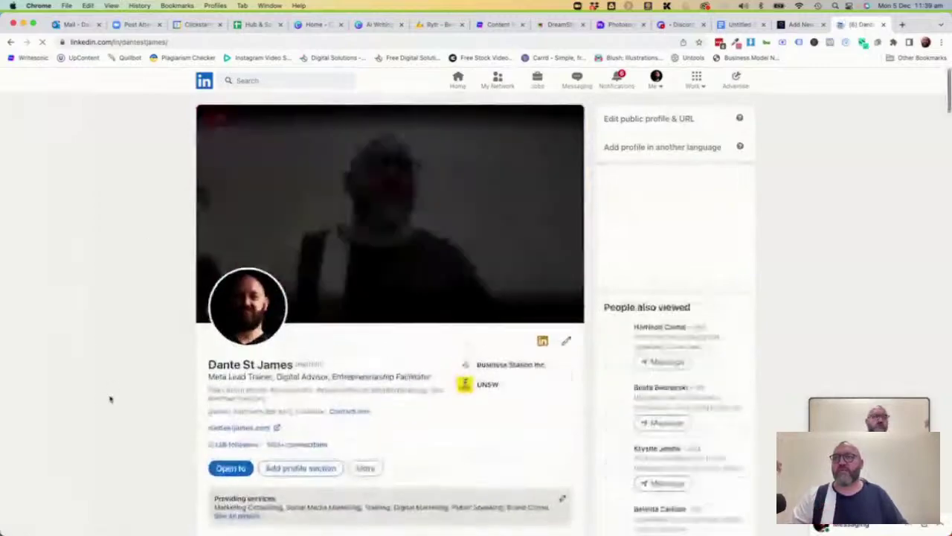
- Open the profile's activity post that begins "To say that last week was extraordinary is an understatement"
{"action": "scroll", "coordinate": [111, 397], "scroll_direction": "down", "scroll_amount": 5}
{"action": "scroll", "coordinate": [191, 276], "scroll_direction": "down", "scroll_amount": 10}
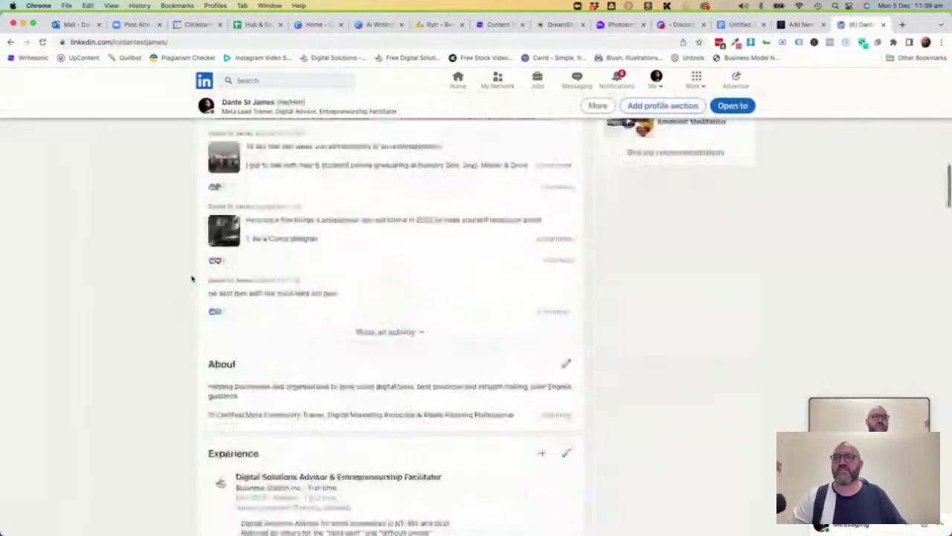
{"action": "scroll", "coordinate": [314, 223], "scroll_direction": "up", "scroll_amount": 1}
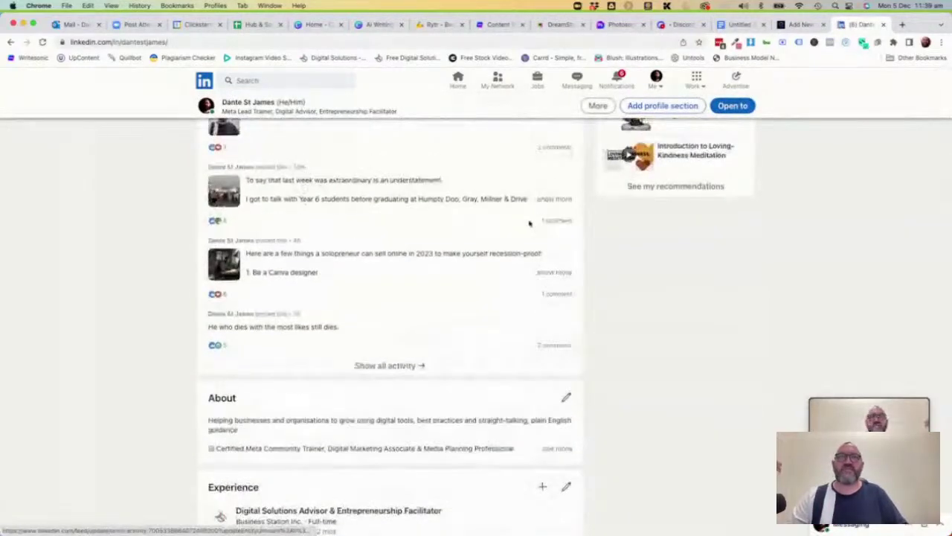
{"action": "left_click", "coordinate": [456, 197]}
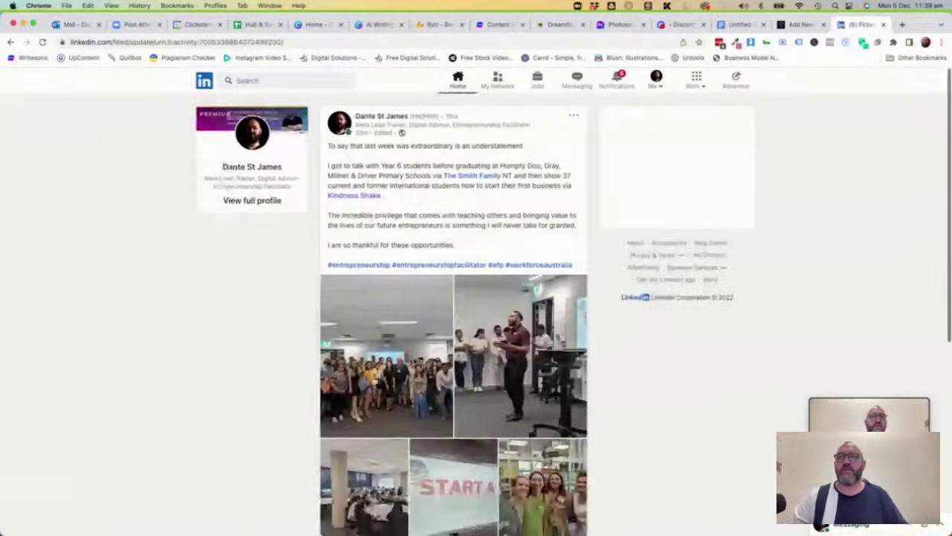
- Copy the LinkedIn post's text from "To say that last week" through "these opportunities." into the content field of Writesonic's Content Rephrase
{"action": "left_click_drag", "start_coordinate": [456, 246], "coordinate": [322, 148]}
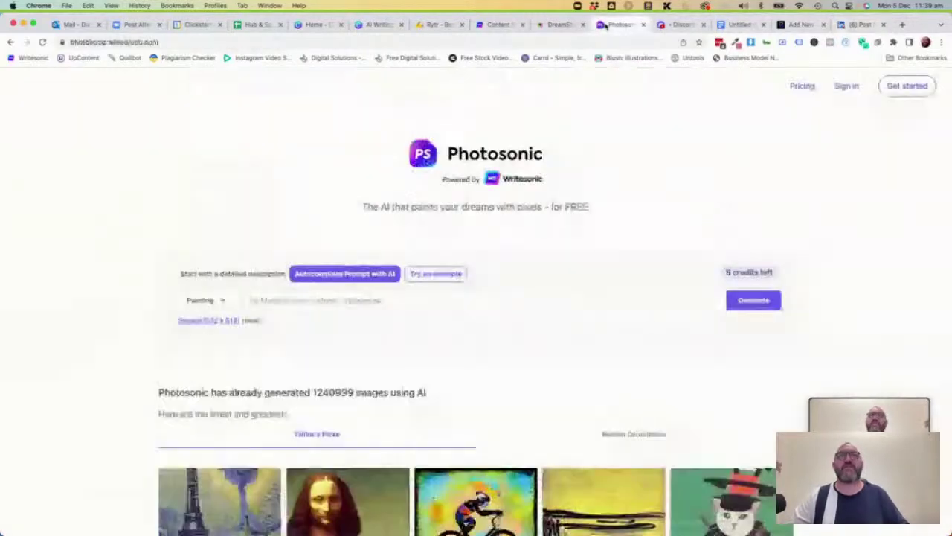
{"action": "left_click", "coordinate": [618, 24]}
{"action": "key", "text": "ctrl+shift+Tab"}
{"action": "key", "text": "ctrl+shift+Tab"}
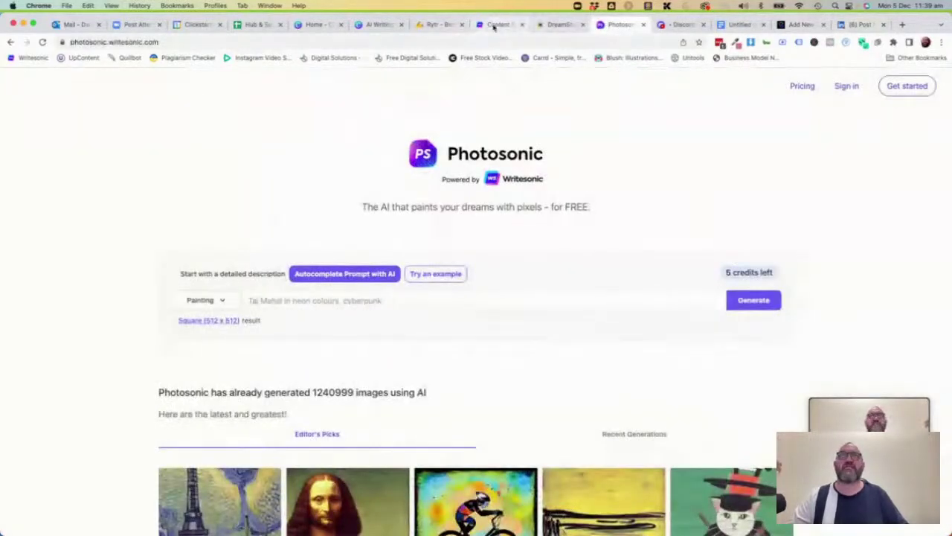
{"action": "left_click", "coordinate": [97, 206]}
{"action": "type", "text": "To say that last week was extraordinary is an understatement.  I got to talk with Year 6 students before graduating at Humpty Doo, Gray, Millner & Driver Primary Schools via The Smith Family NT and then show 37 current and former international students how to start their first business via Kindness Shake.  The incredible privilege that comes with teaching others and bringing value to the lives of our future entrepreneurs is something I will never take for granted.  I am so thankful for these opportunities."}
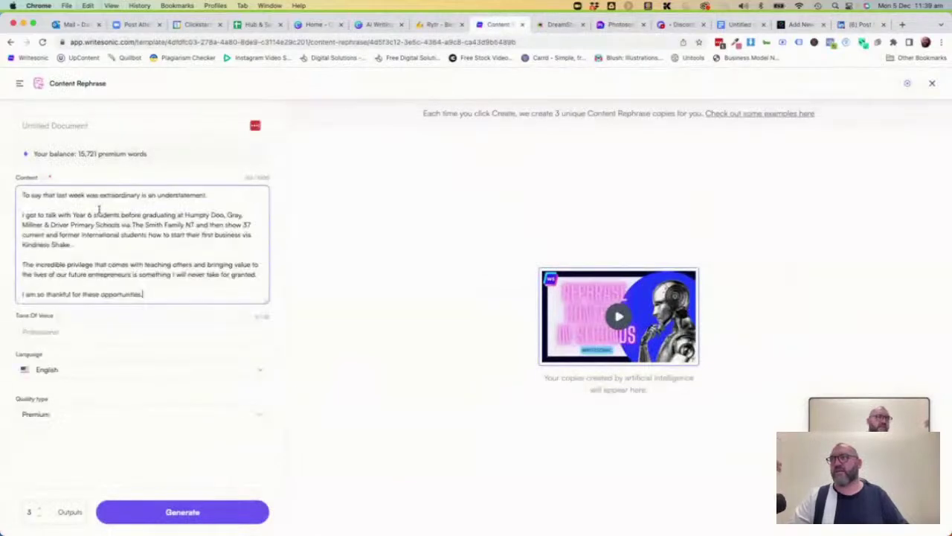
- Set the tone of voice to Casual, keep English and Premium quality, and generate three rephrased copies
{"action": "left_click", "coordinate": [86, 335]}
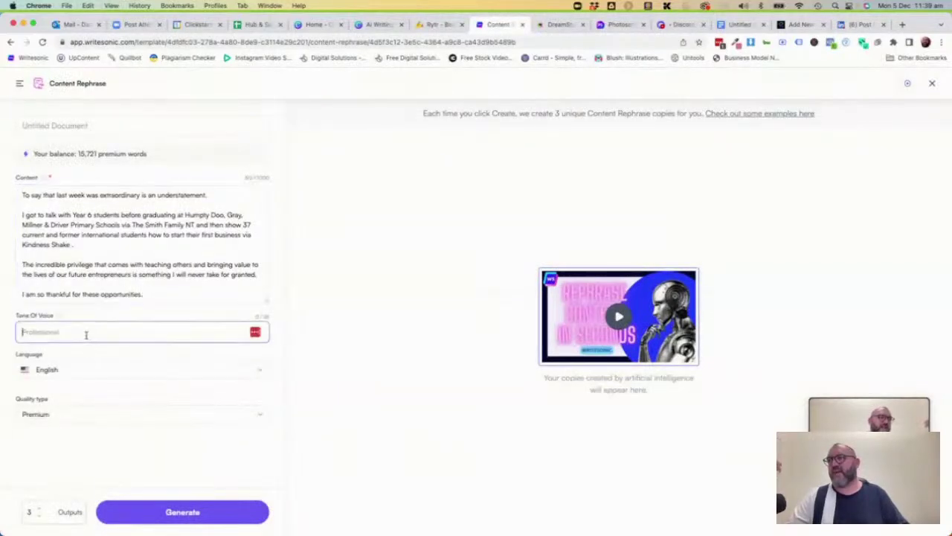
{"action": "type", "text": "Casual"}
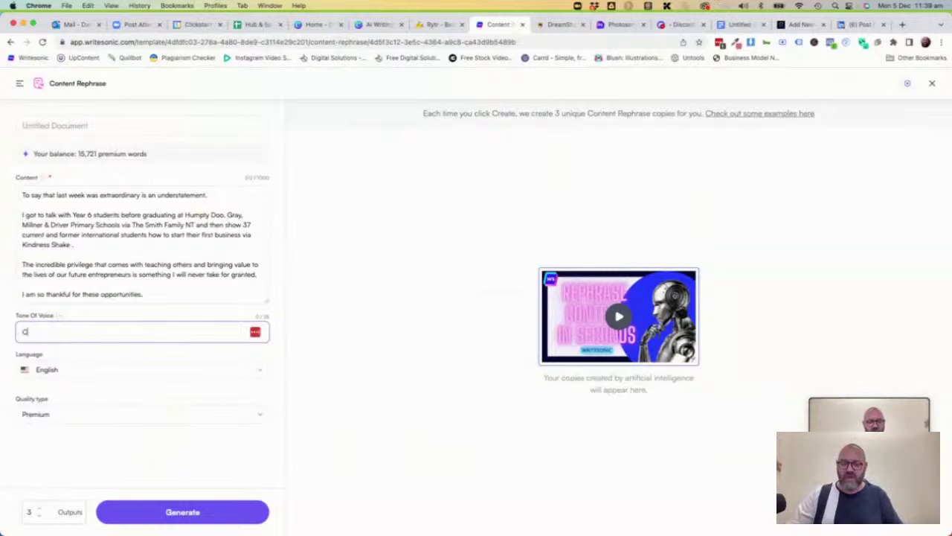
{"action": "left_click", "coordinate": [132, 364]}
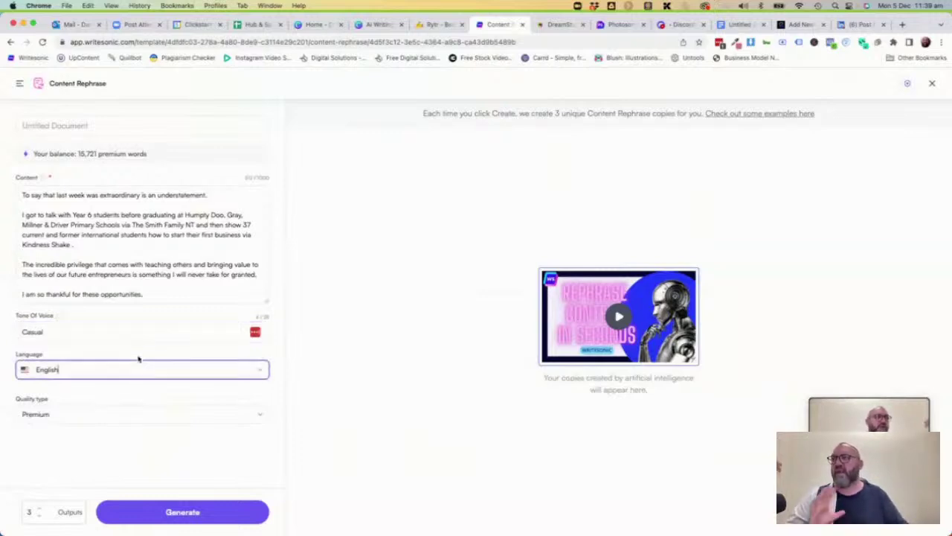
{"action": "left_click", "coordinate": [172, 512]}
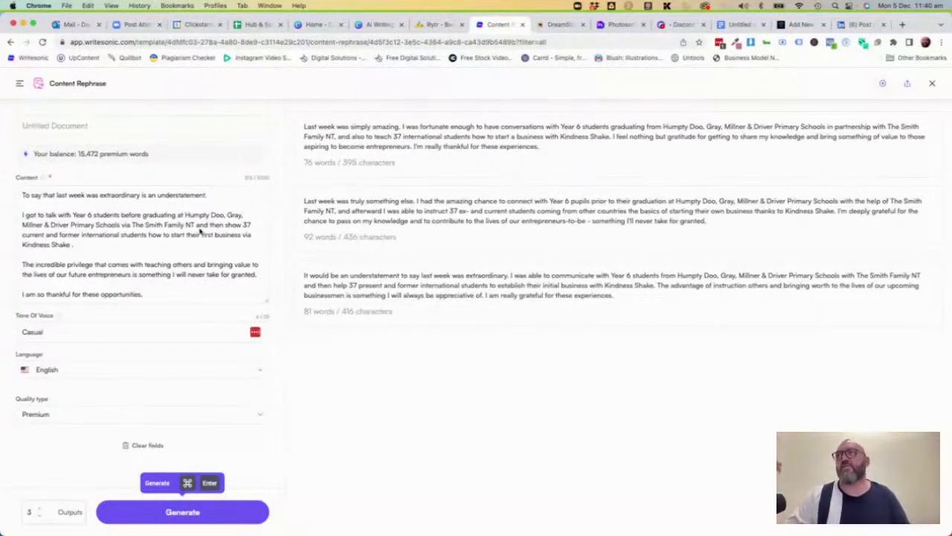
- Check the remaining premium word balance and bring up the list of Writesonic writing tools
{"action": "triple_click", "coordinate": [74, 154]}
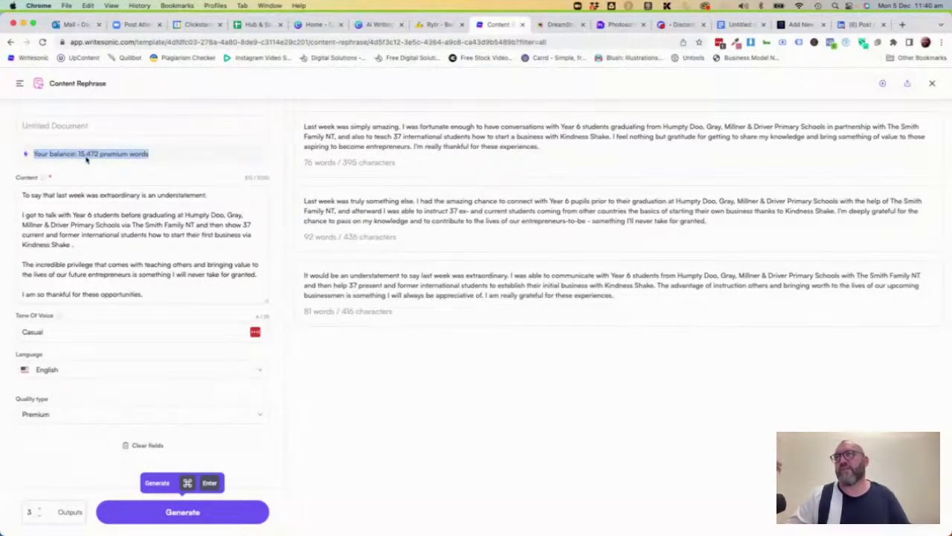
{"action": "left_click", "coordinate": [160, 158]}
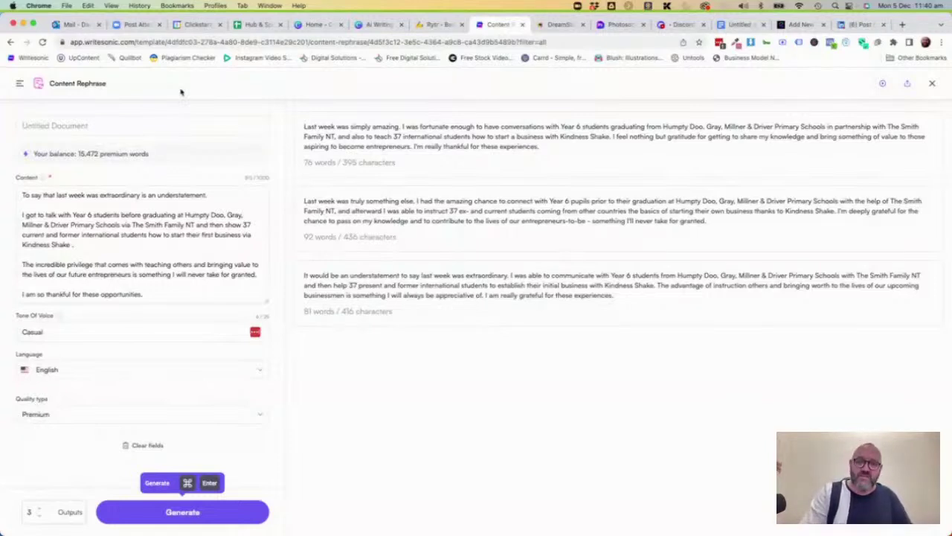
{"action": "left_click", "coordinate": [20, 87]}
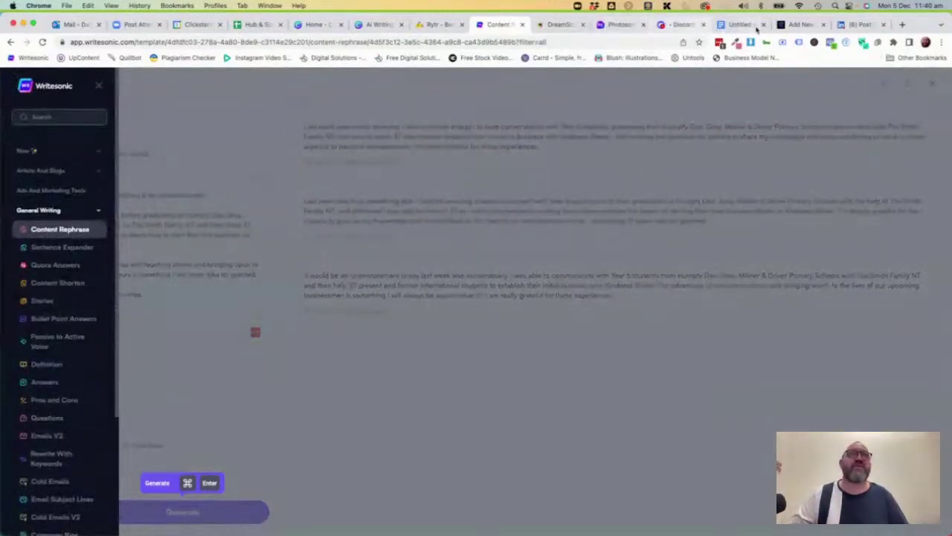
- Switch to the Canva presentation "AI Writing Tools", present slide 28 with the Writesonic pricing plans, and exit the presentation view
{"action": "left_click", "coordinate": [360, 27]}
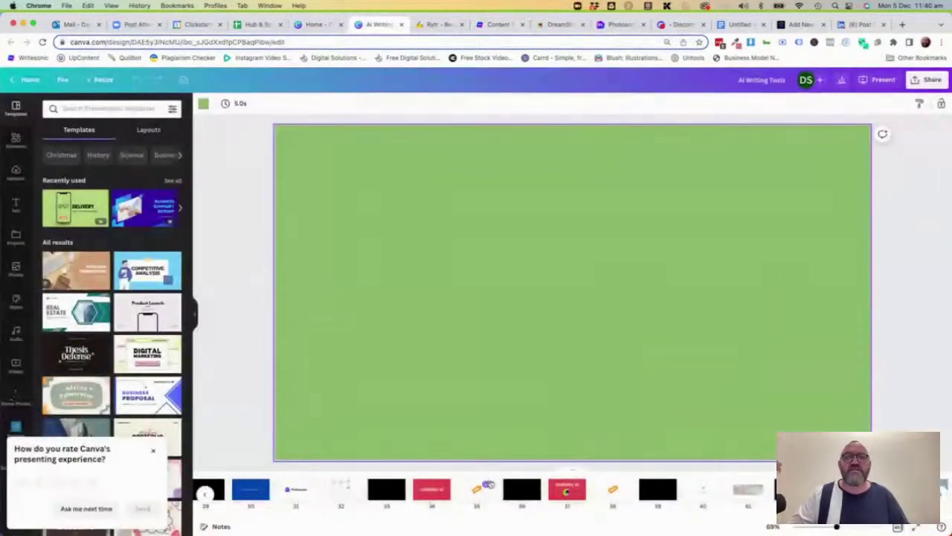
{"action": "scroll", "coordinate": [399, 493], "scroll_direction": "left", "scroll_amount": 6}
{"action": "left_click", "coordinate": [400, 493]}
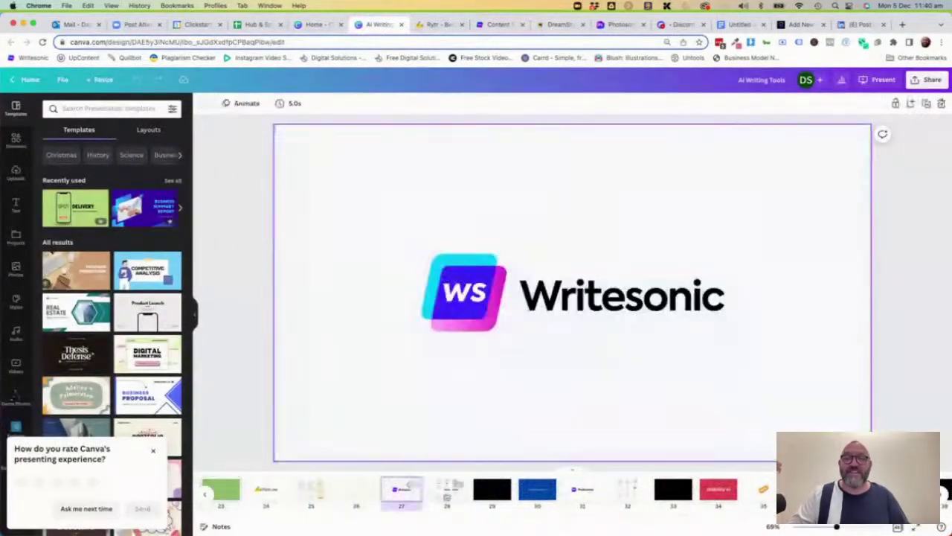
{"action": "left_click", "coordinate": [445, 501]}
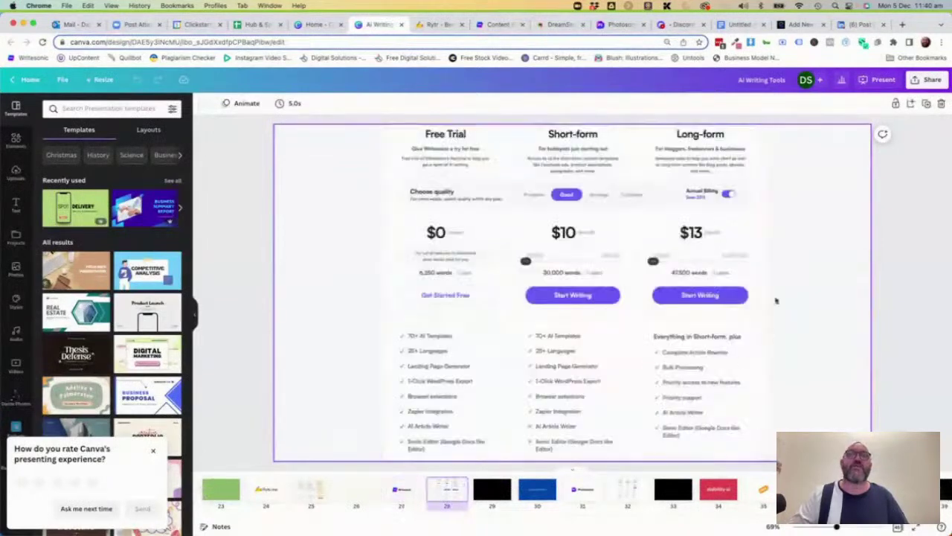
{"action": "left_click", "coordinate": [885, 82]}
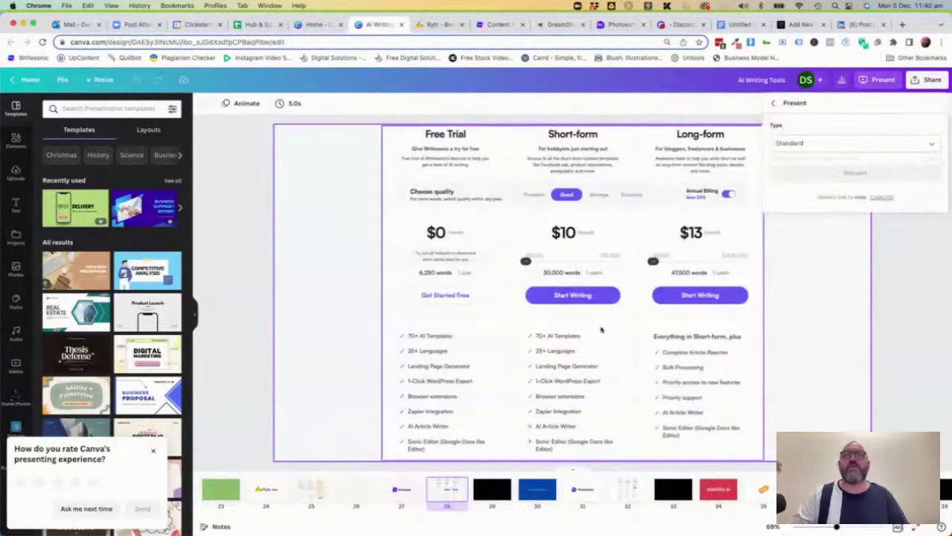
{"action": "left_click", "coordinate": [856, 165]}
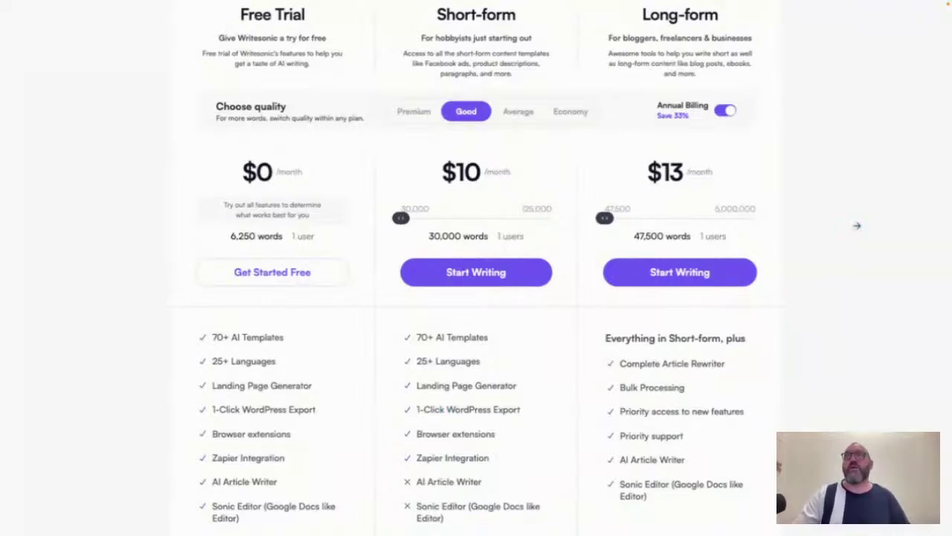
{"action": "key", "text": "Escape"}
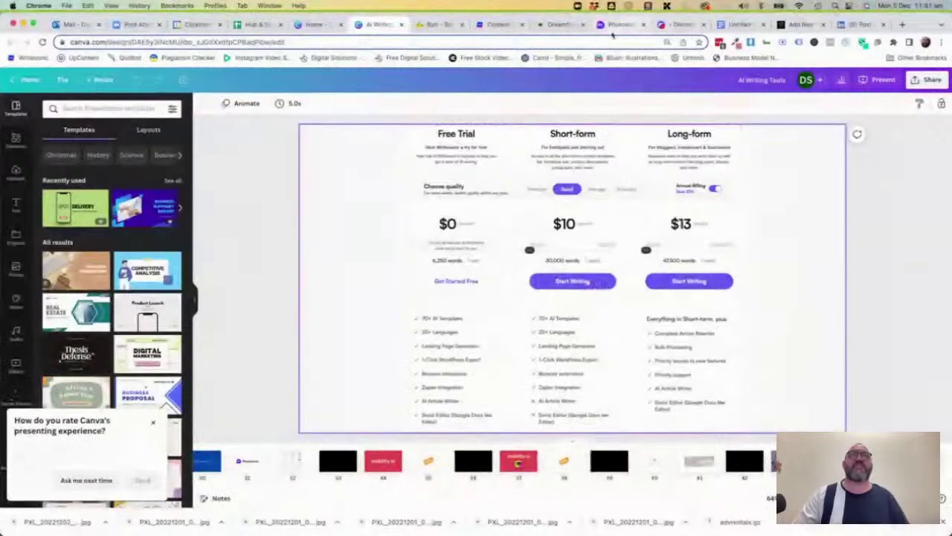
- Return to Writesonic and open the Stories tool from the General Writing group
{"action": "left_click", "coordinate": [504, 25]}
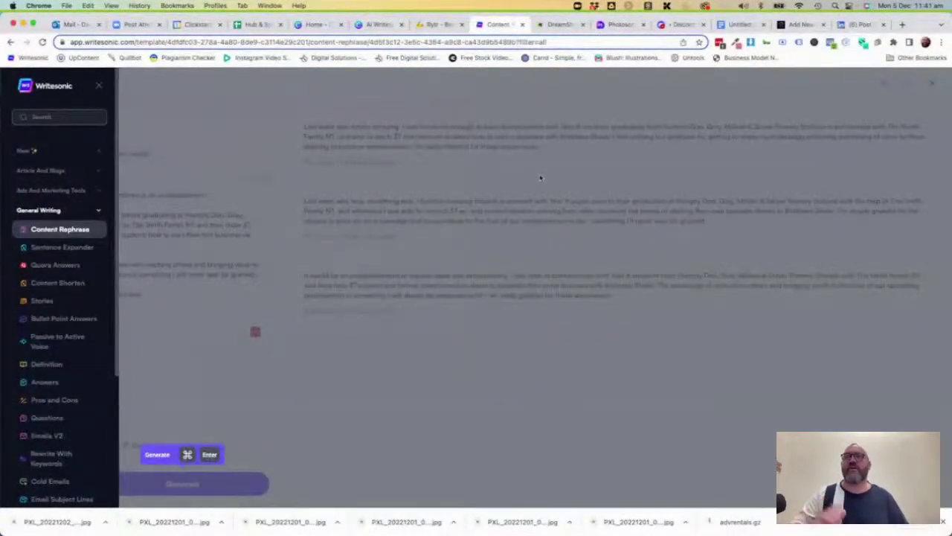
{"action": "left_click", "coordinate": [489, 395]}
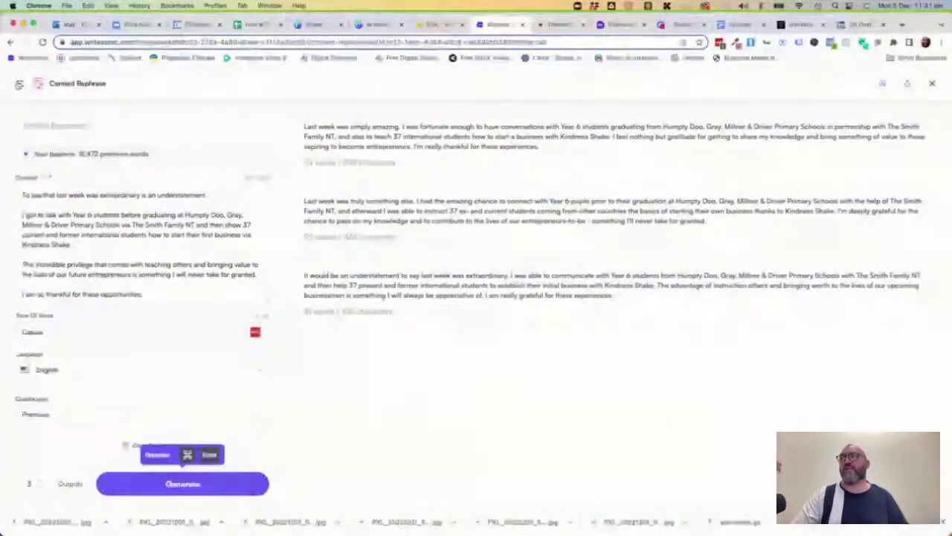
{"action": "left_click", "coordinate": [19, 85]}
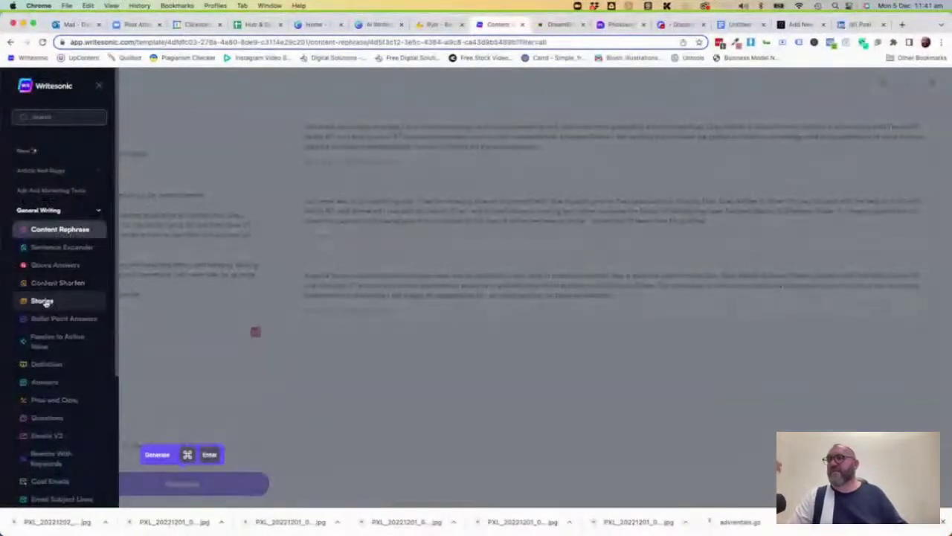
{"action": "left_click", "coordinate": [43, 301]}
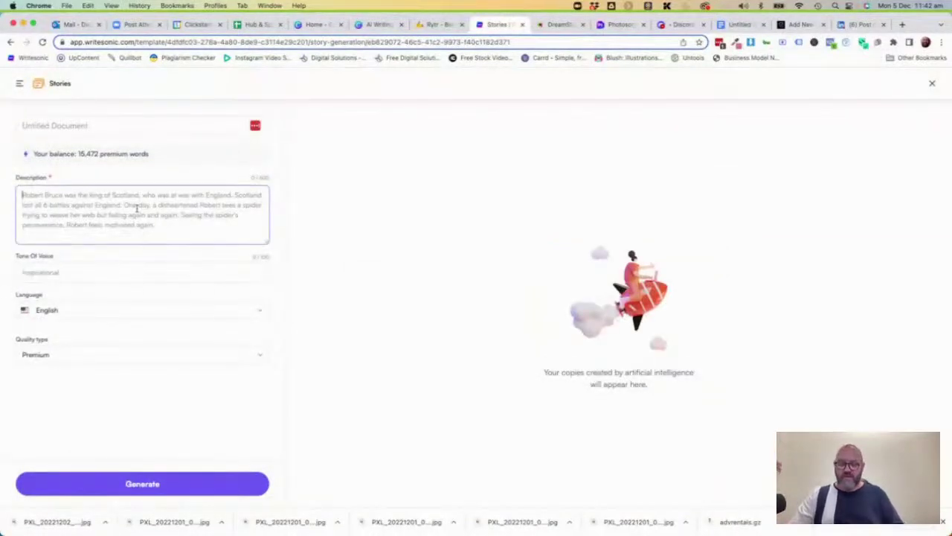
- Start the story description with "The Yolgnu word for Crocodile is Baru. Teh story of Baru is one that has"
{"action": "type", "text": "The Y"}
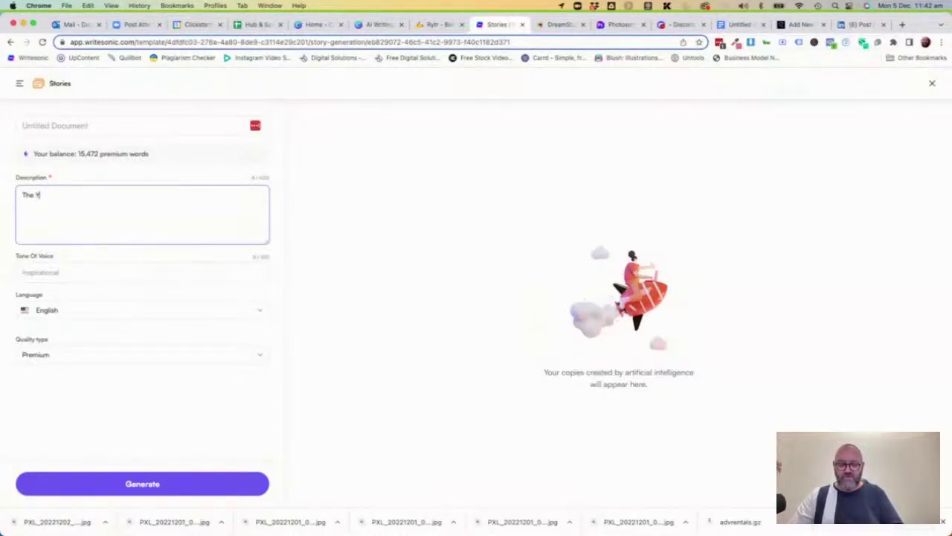
{"action": "type", "text": "olngu w"}
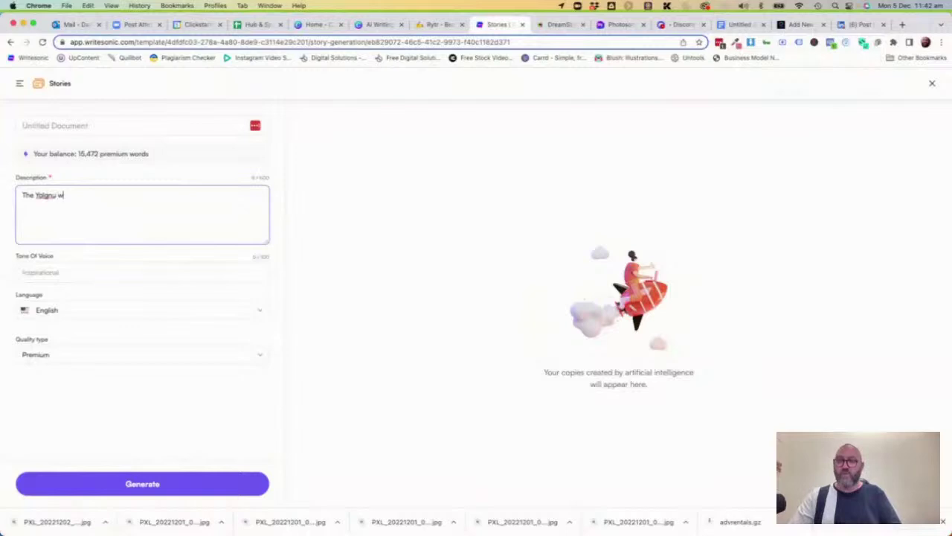
{"action": "type", "text": "ord for Crocodile"}
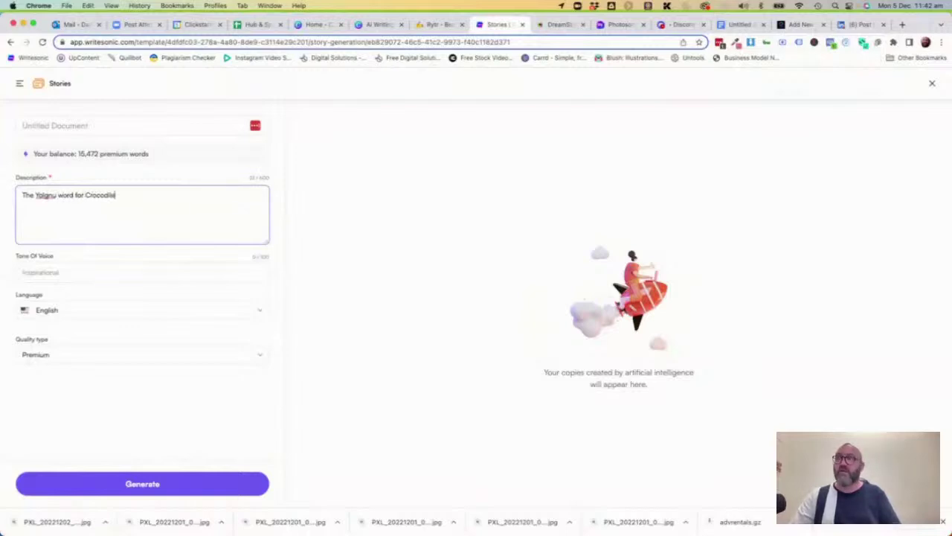
{"action": "type", "text": " is Bar"}
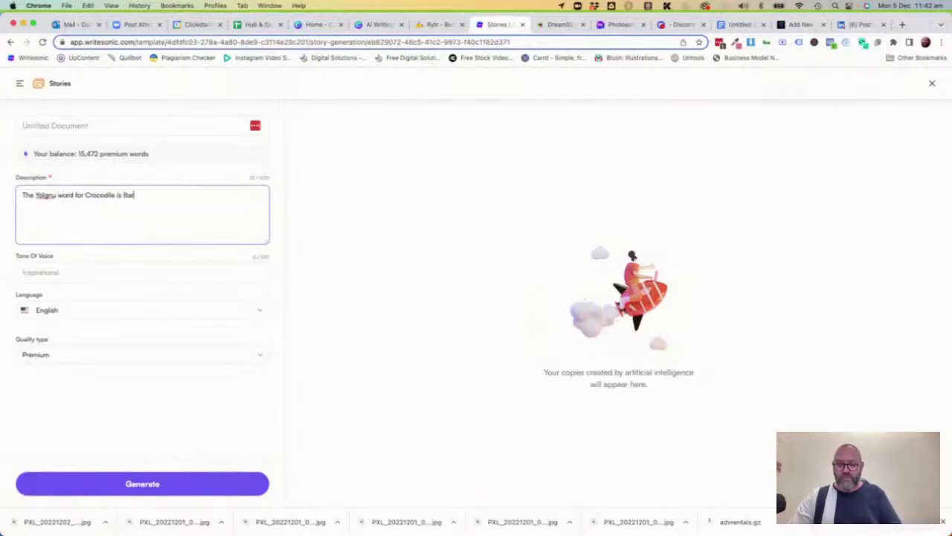
{"action": "type", "text": "u. Teh story of"}
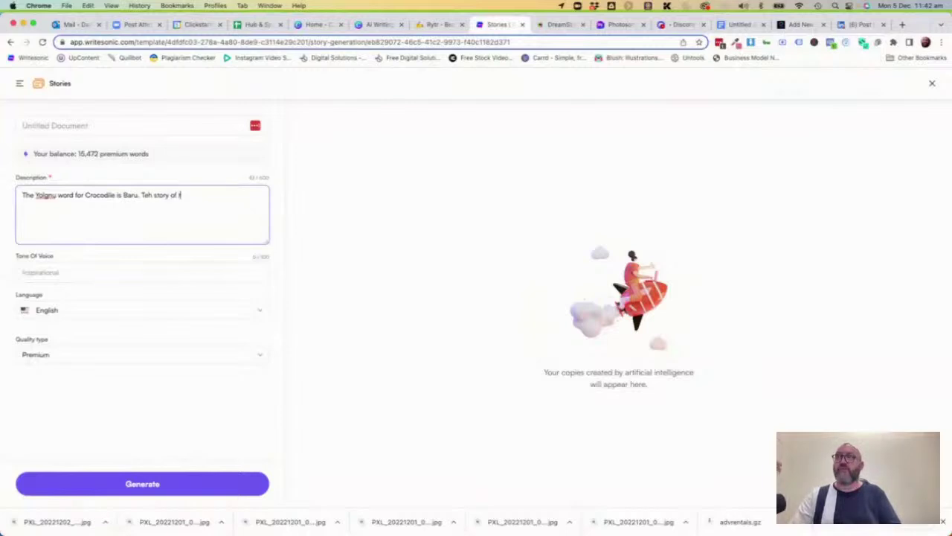
{"action": "type", "text": " Baru is one that hjas"}
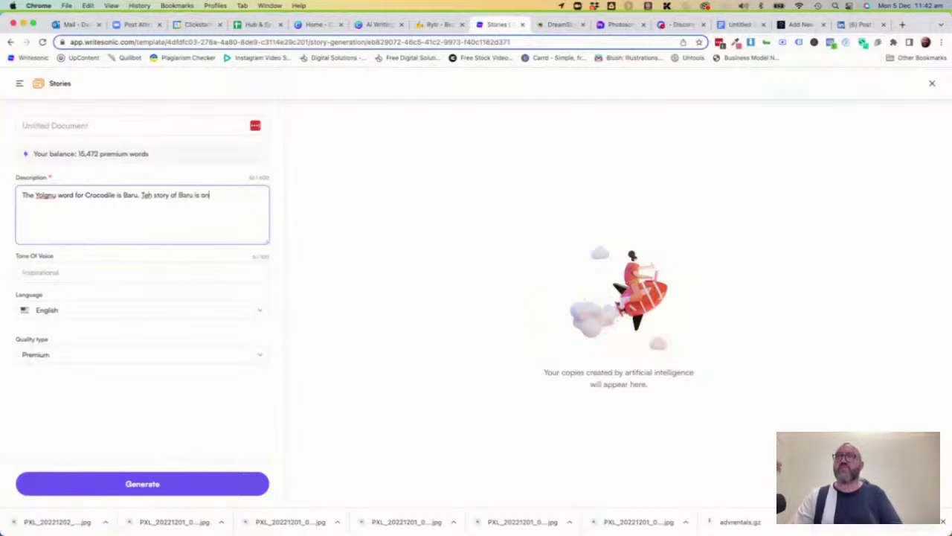
{"action": "key", "text": "BackSpace"}
{"action": "key", "text": "BackSpace"}
{"action": "key", "text": "BackSpace"}
{"action": "type", "text": "as "}
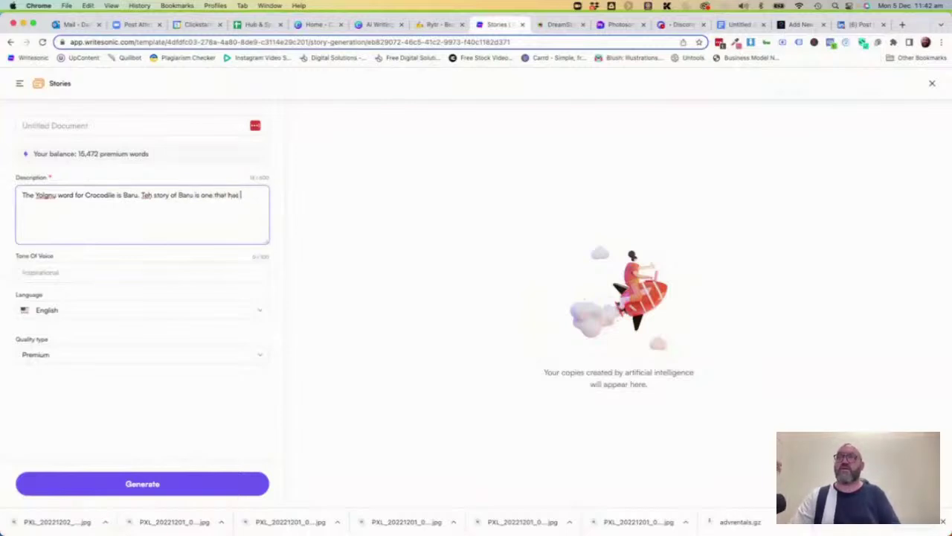
- Continue the story description with "been told for thousands of years by th epop"
{"action": "type", "text": "been told for thousands of uyear"}
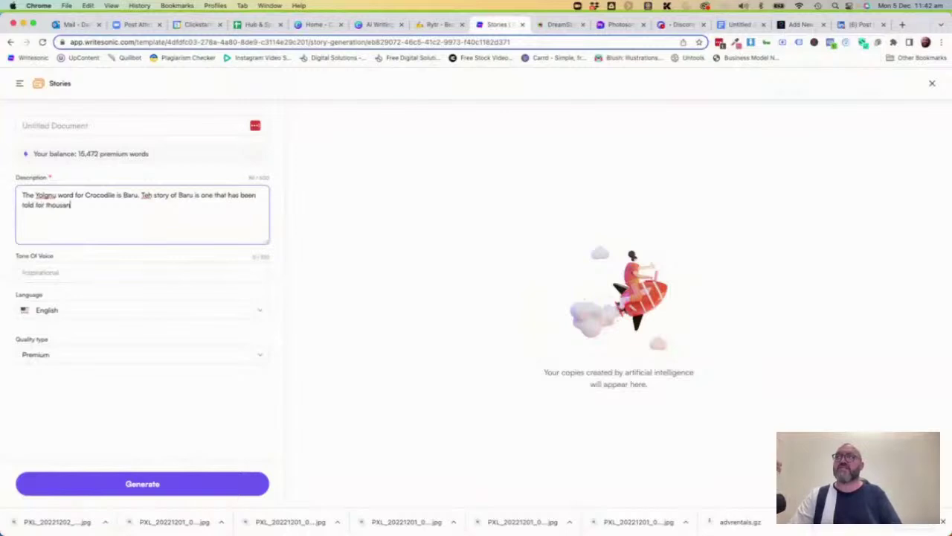
{"action": "key", "text": "BackSpace"}
{"action": "key", "text": "BackSpace"}
{"action": "key", "text": "BackSpace"}
{"action": "key", "text": "BackSpace"}
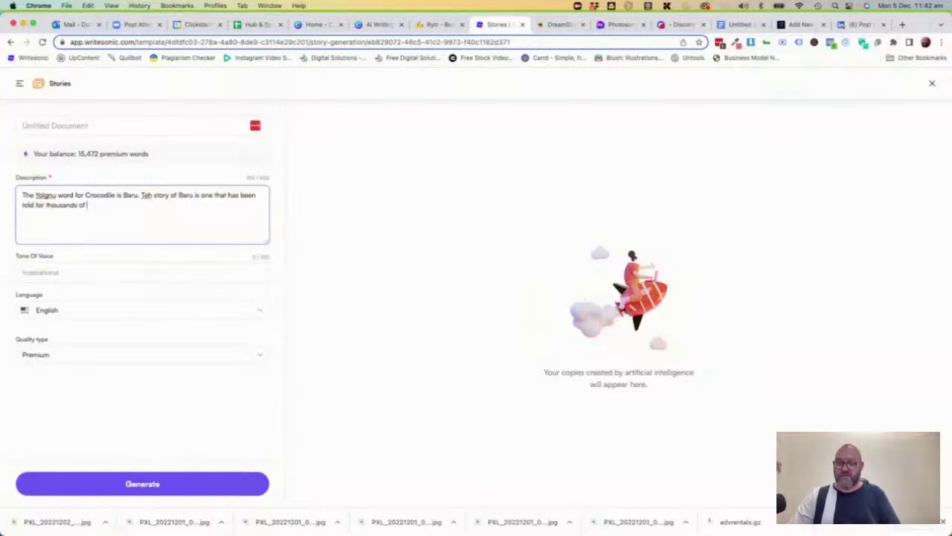
{"action": "type", "text": "years by"}
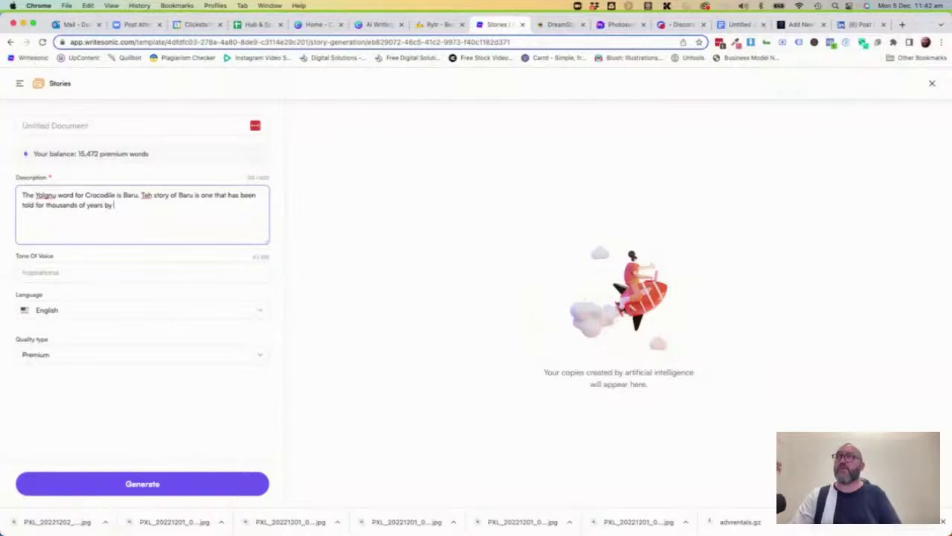
{"action": "type", "text": " th epope"}
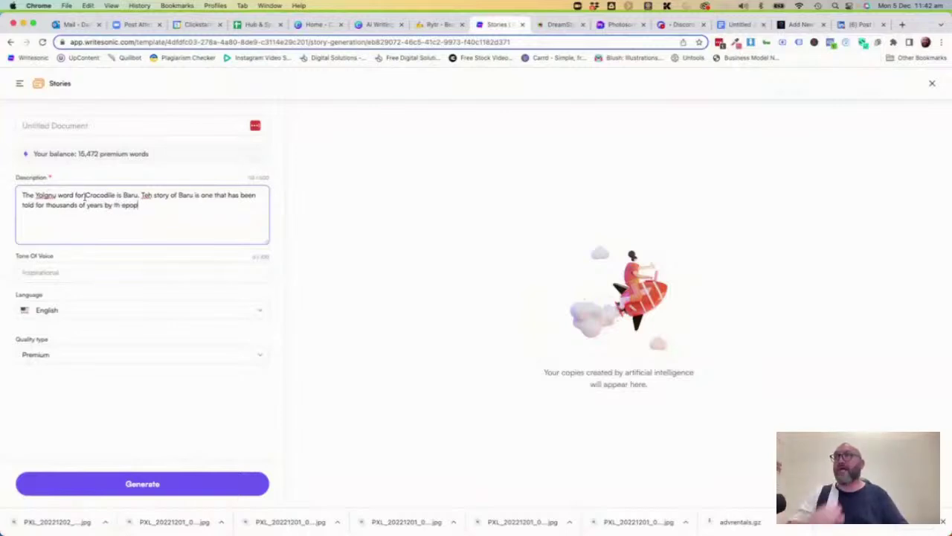
- Correct the misspelled word before "story of Baru" to "The" and the garbled ending after "years by" to "the"
{"action": "left_click", "coordinate": [148, 195]}
{"action": "key", "text": "BackSpace"}
{"action": "type", "text": "e"}
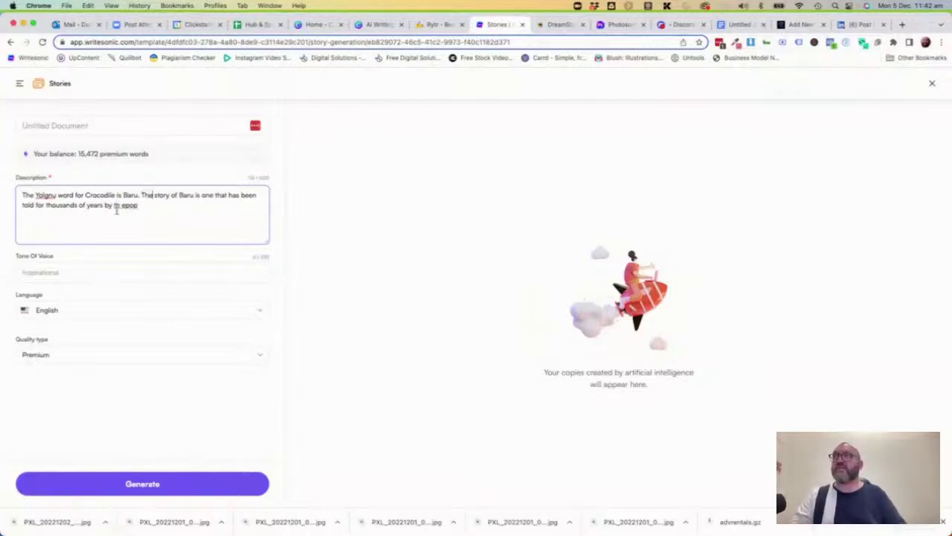
{"action": "double_click", "coordinate": [130, 205]}
{"action": "key", "text": "BackSpace"}
{"action": "key", "text": "BackSpace"}
{"action": "key", "text": "BackSpace"}
{"action": "type", "text": "he"}
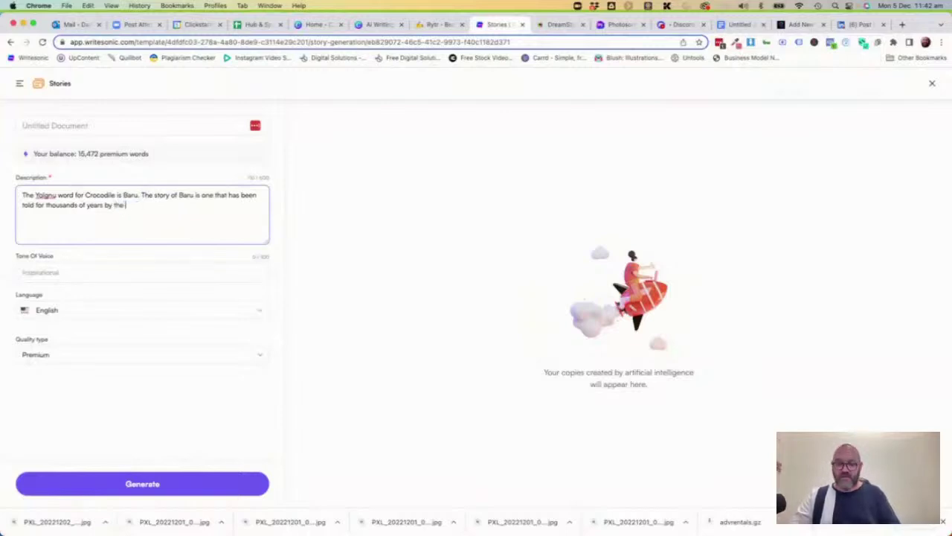
- Complete the story description with "people of East Arnhem Land."
{"action": "type", "text": " people of"}
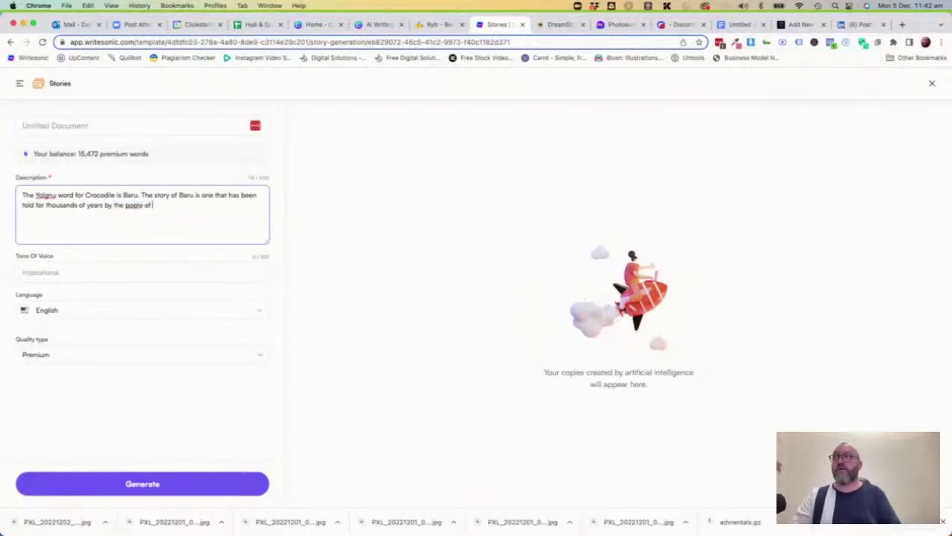
{"action": "key", "text": "BackSpace"}
{"action": "key", "text": "BackSpace"}
{"action": "key", "text": "BackSpace"}
{"action": "key", "text": "BackSpace"}
{"action": "key", "text": "BackSpace"}
{"action": "key", "text": "BackSpace"}
{"action": "key", "text": "BackSpace"}
{"action": "type", "text": "eopl"}
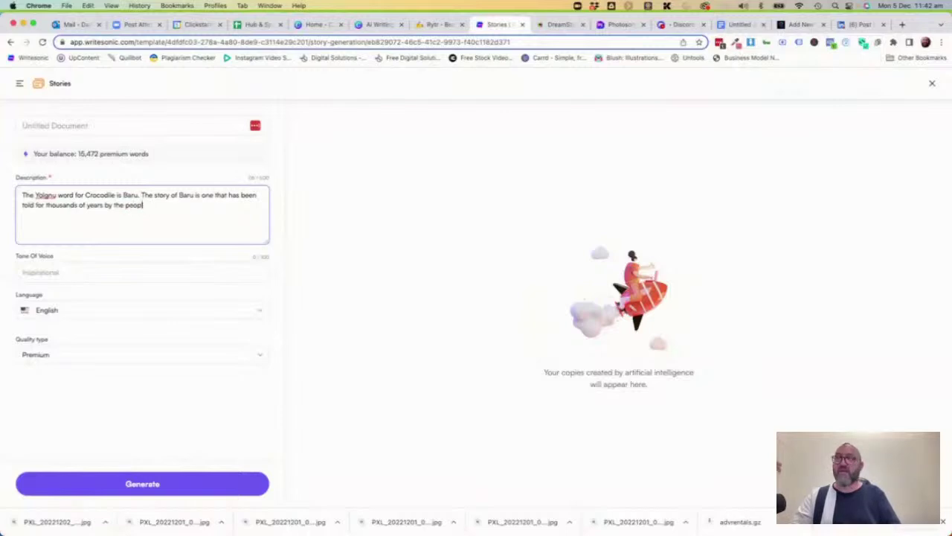
{"action": "type", "text": "e of East Arnhem Land."}
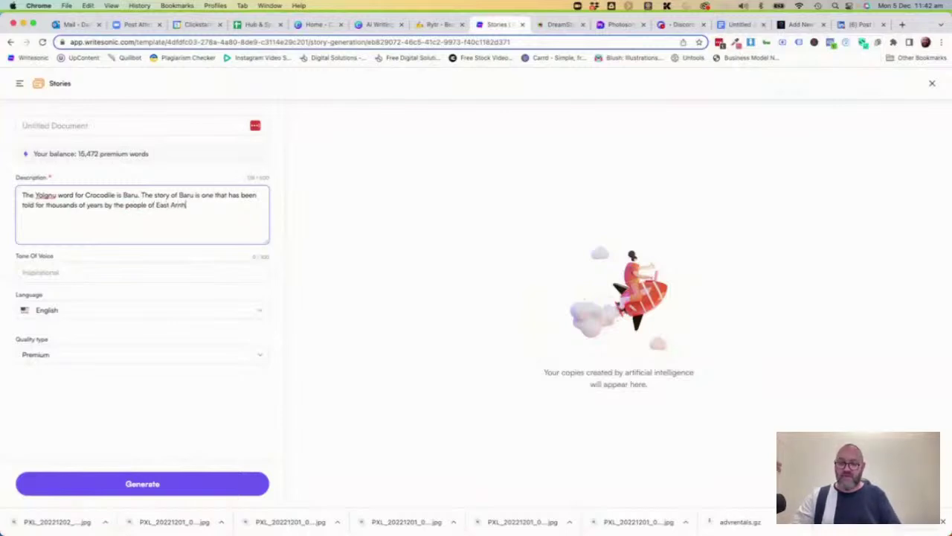
- Set the tone of voice to Inspirational, then generate the Baru stories and look through them
{"action": "left_click", "coordinate": [77, 272]}
{"action": "type", "text": "Inspirational"}
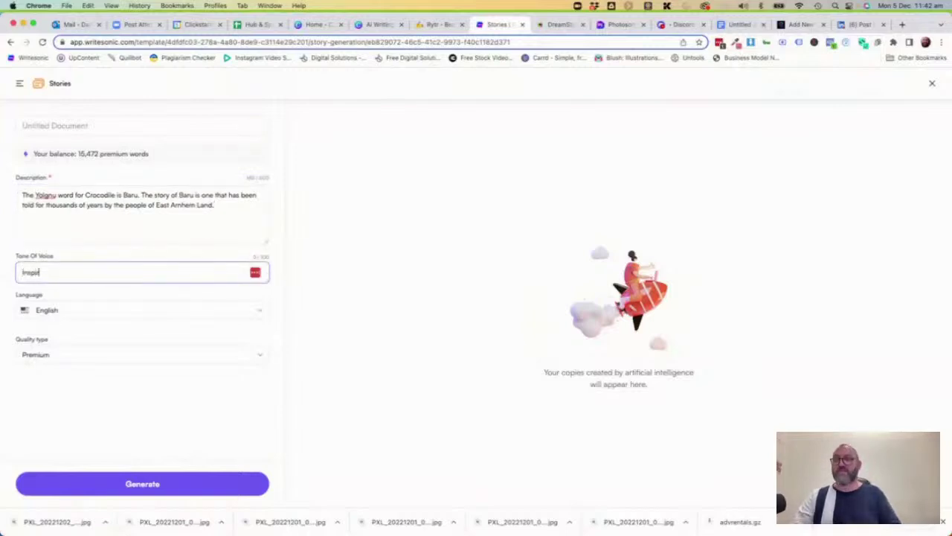
{"action": "left_click", "coordinate": [147, 476]}
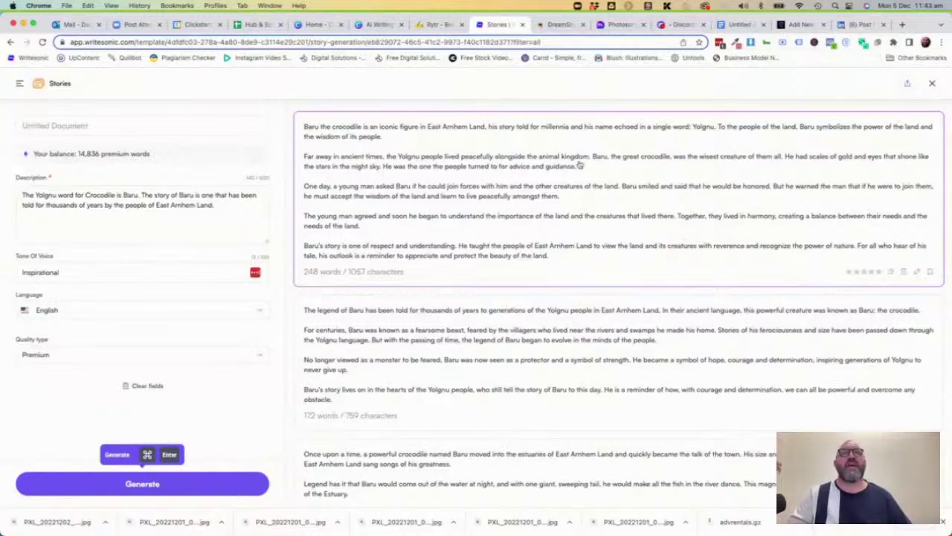
{"action": "scroll", "coordinate": [520, 251], "scroll_direction": "down", "scroll_amount": 4}
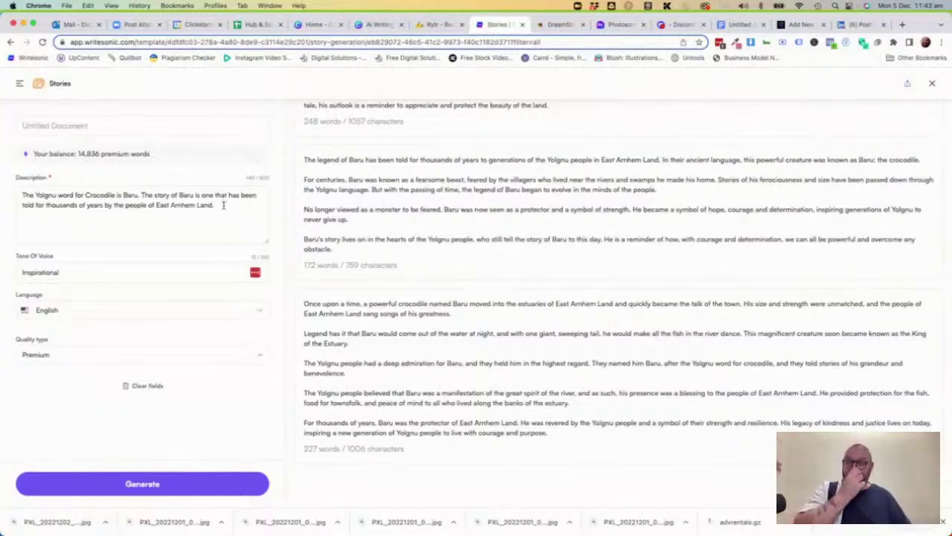
- Browse the writing tool list and open LinkedIn Posts V2 from the Social Media group
{"action": "left_click", "coordinate": [20, 84]}
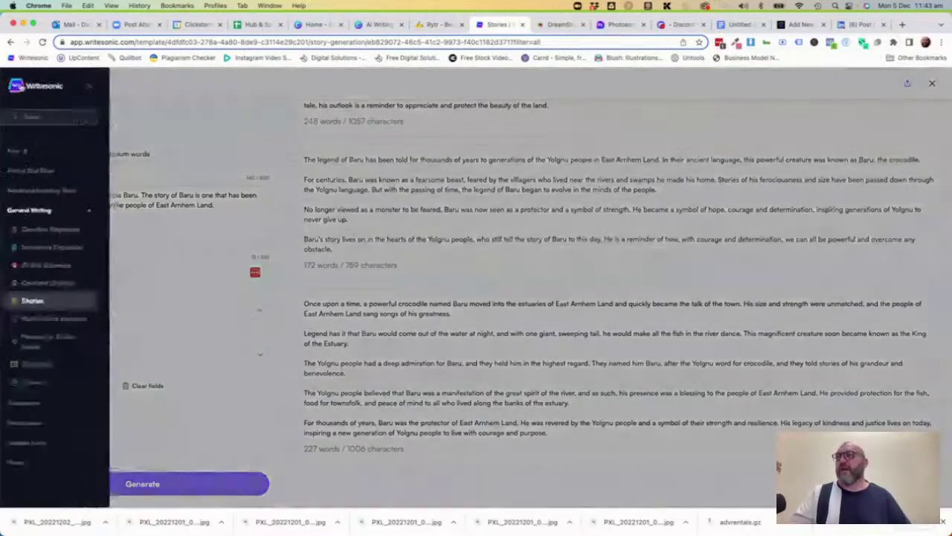
{"action": "scroll", "coordinate": [46, 270], "scroll_direction": "down", "scroll_amount": 3}
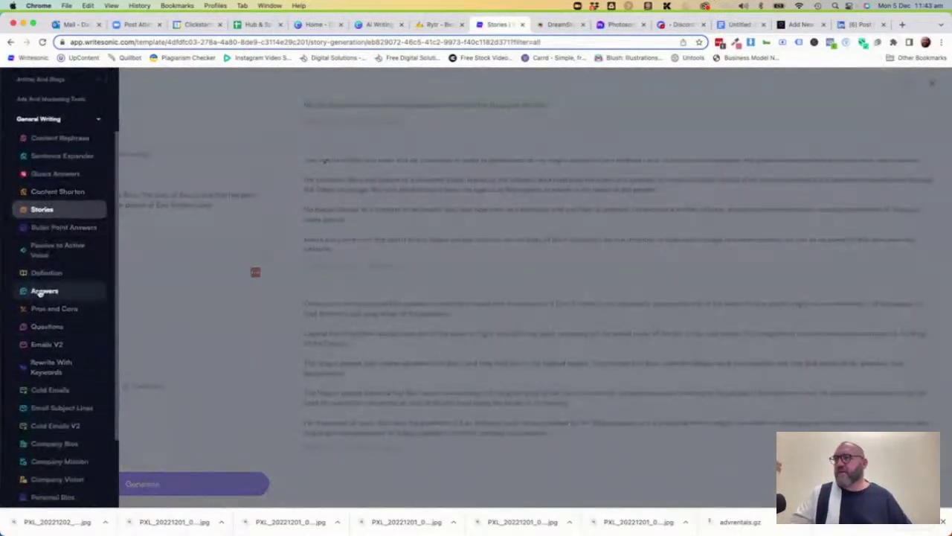
{"action": "scroll", "coordinate": [43, 290], "scroll_direction": "down", "scroll_amount": 2}
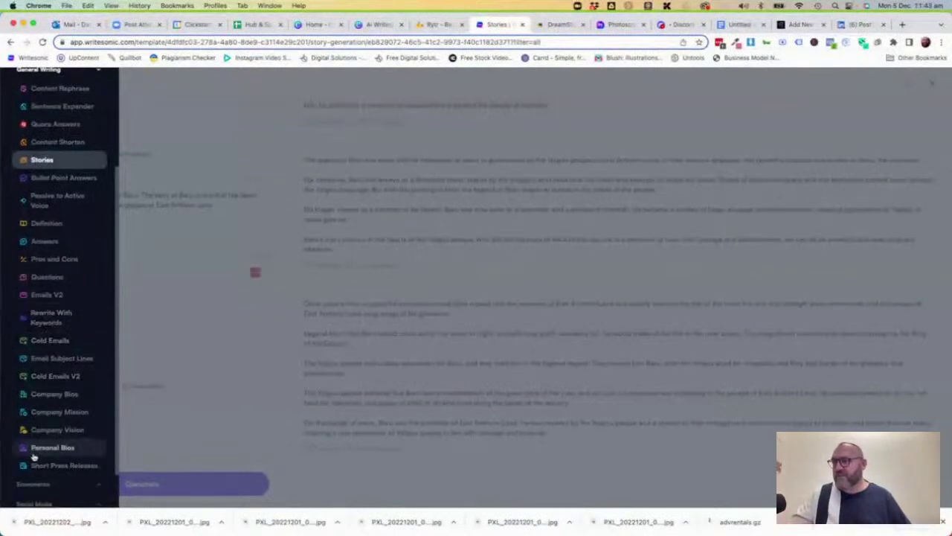
{"action": "scroll", "coordinate": [34, 446], "scroll_direction": "down", "scroll_amount": 2}
{"action": "scroll", "coordinate": [42, 297], "scroll_direction": "up", "scroll_amount": 3}
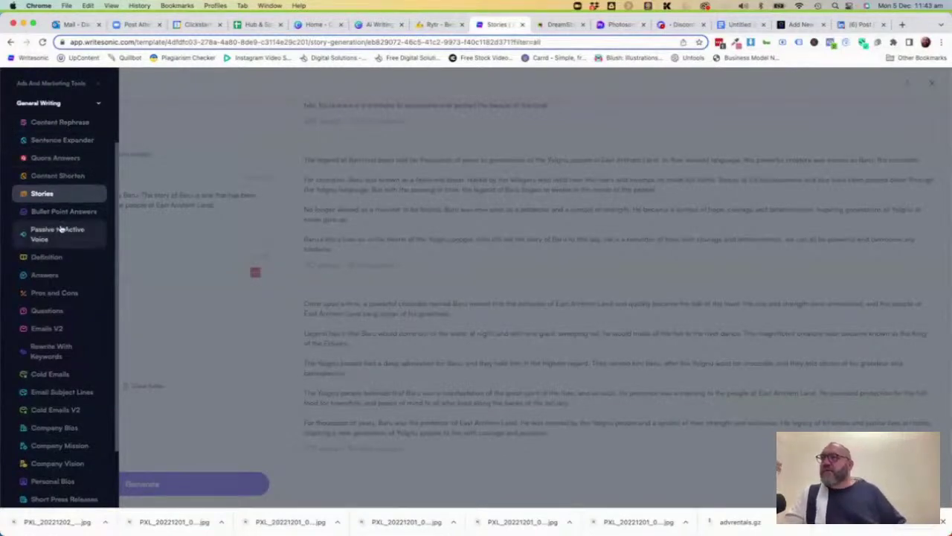
{"action": "scroll", "coordinate": [54, 289], "scroll_direction": "down", "scroll_amount": 3}
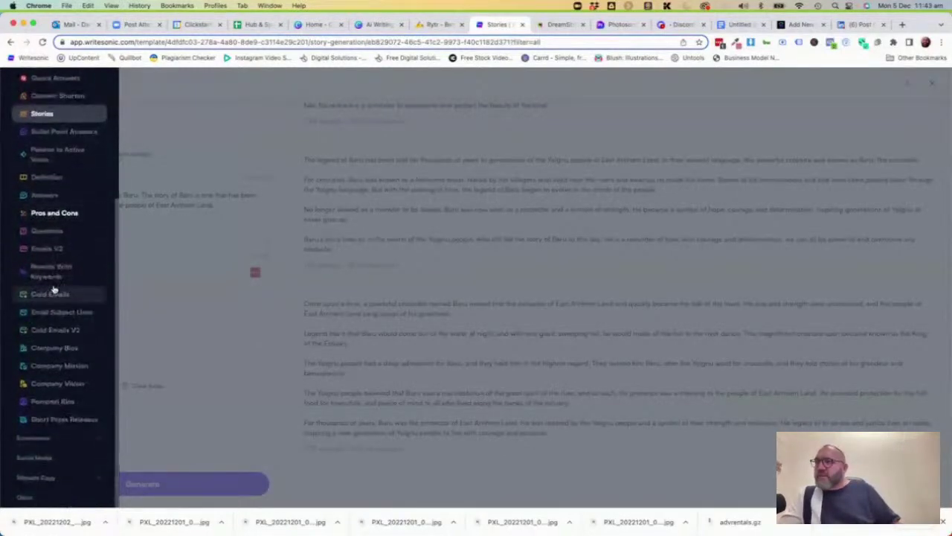
{"action": "left_click", "coordinate": [33, 457]}
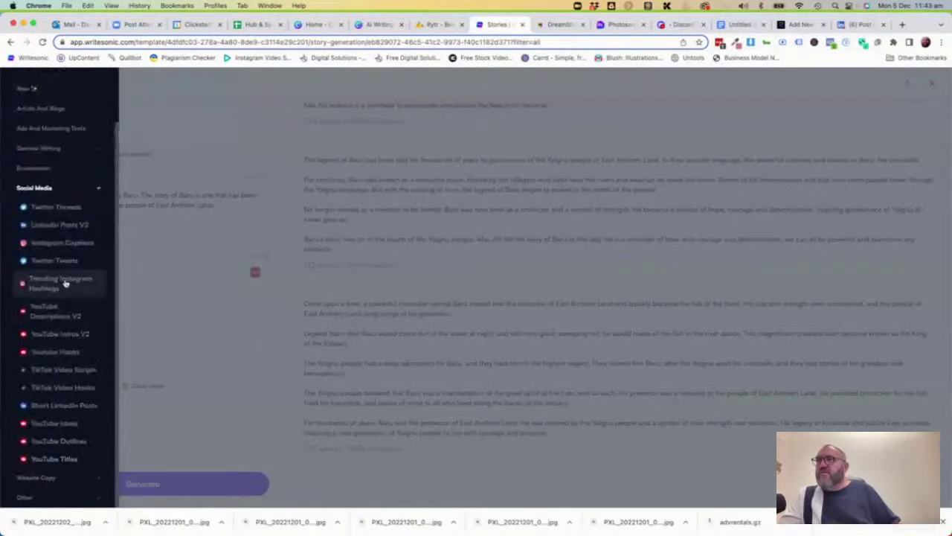
{"action": "left_click", "coordinate": [59, 223]}
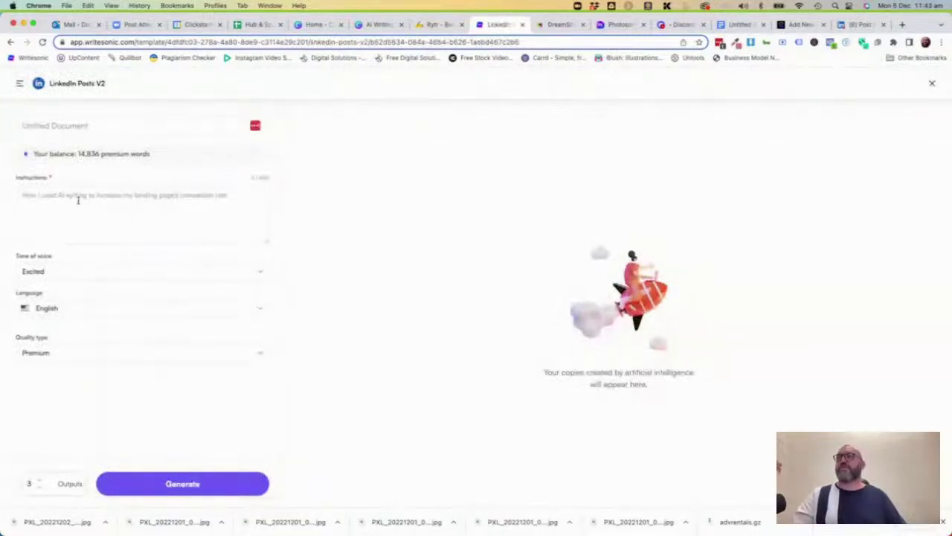
- Start the LinkedIn post instructions with "This is how I managed to"
{"action": "left_click", "coordinate": [77, 199]}
{"action": "type", "text": "This is how I mana"}
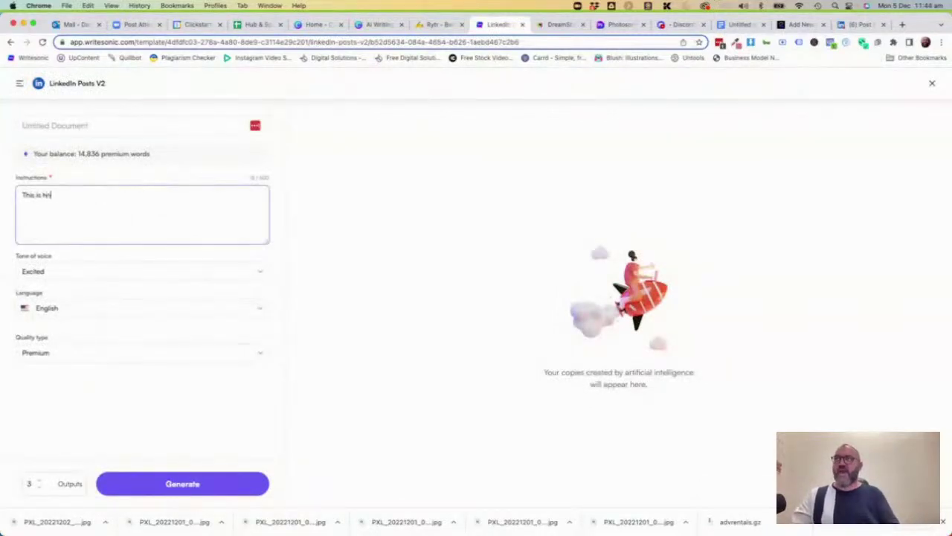
{"action": "type", "text": "hed"}
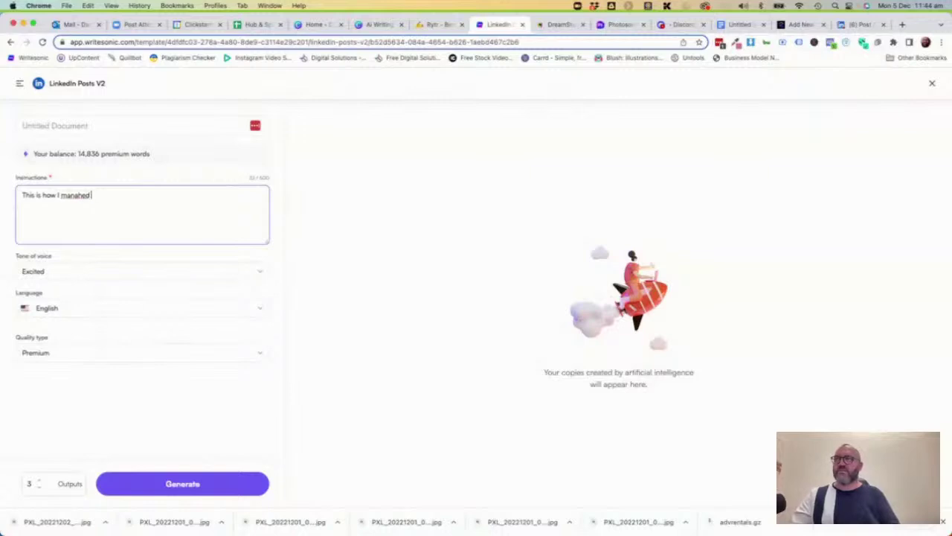
{"action": "key", "text": "BackSpace"}
{"action": "key", "text": "BackSpace"}
{"action": "key", "text": "BackSpace"}
{"action": "key", "text": "BackSpace"}
{"action": "type", "text": "ged to "}
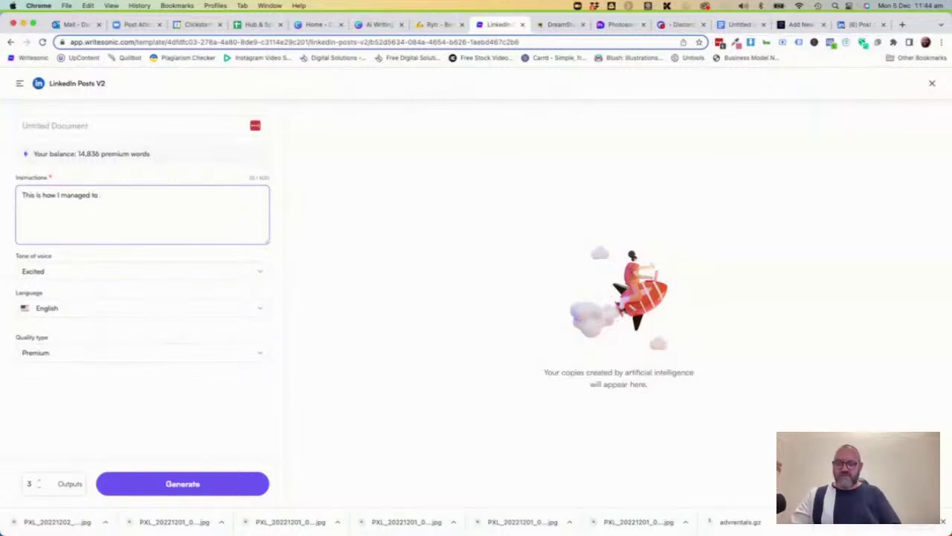
- Complete the instructions with "enable my team to a lower attrition rate and a higher level of employee satisfaction."
{"action": "type", "text": "enable my"}
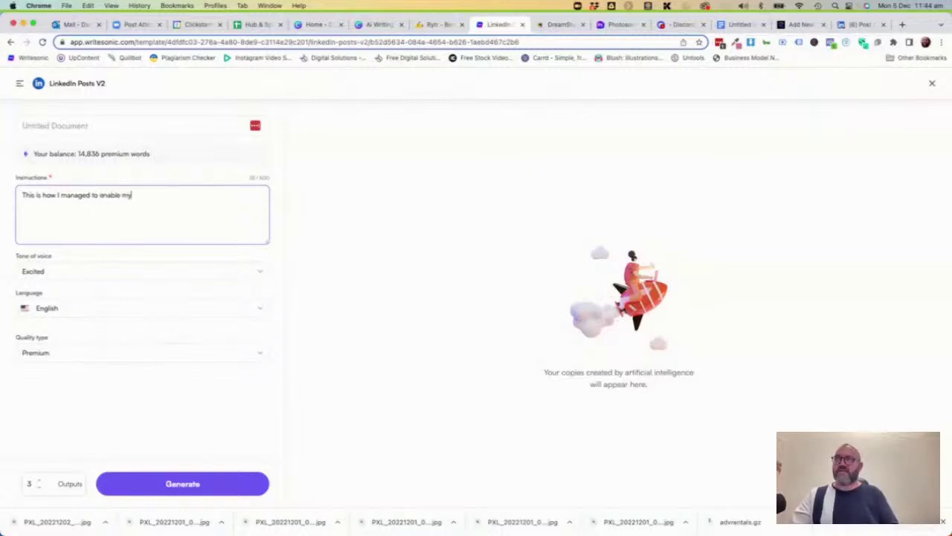
{"action": "type", "text": " team t"}
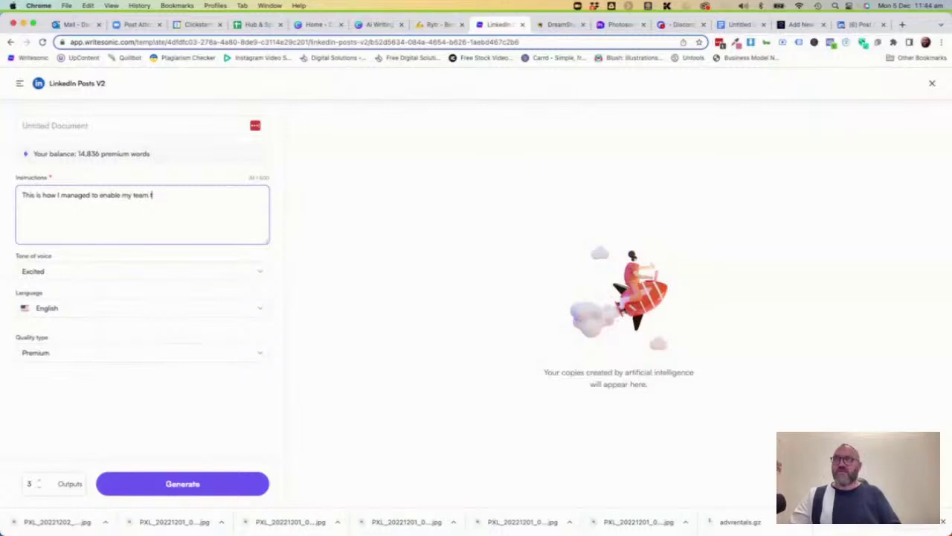
{"action": "type", "text": "o a lower"}
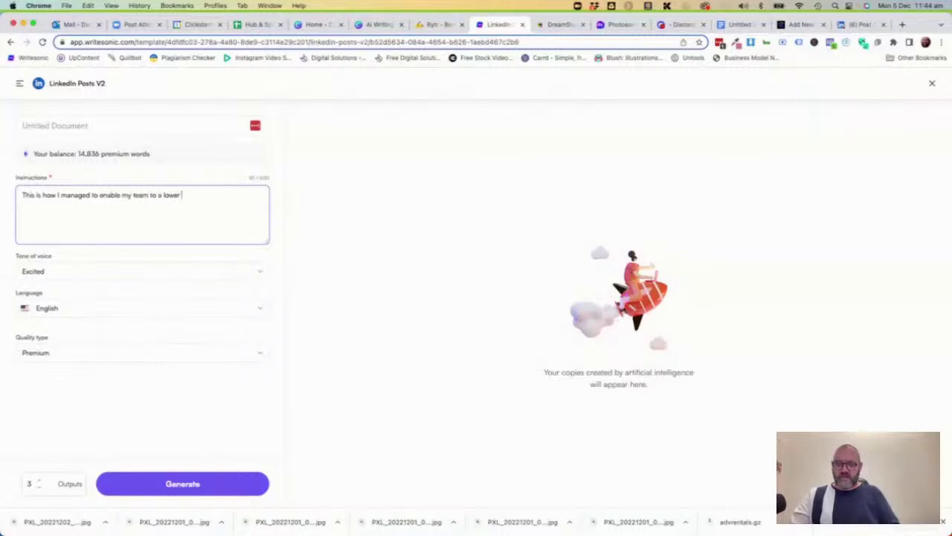
{"action": "type", "text": " attr"}
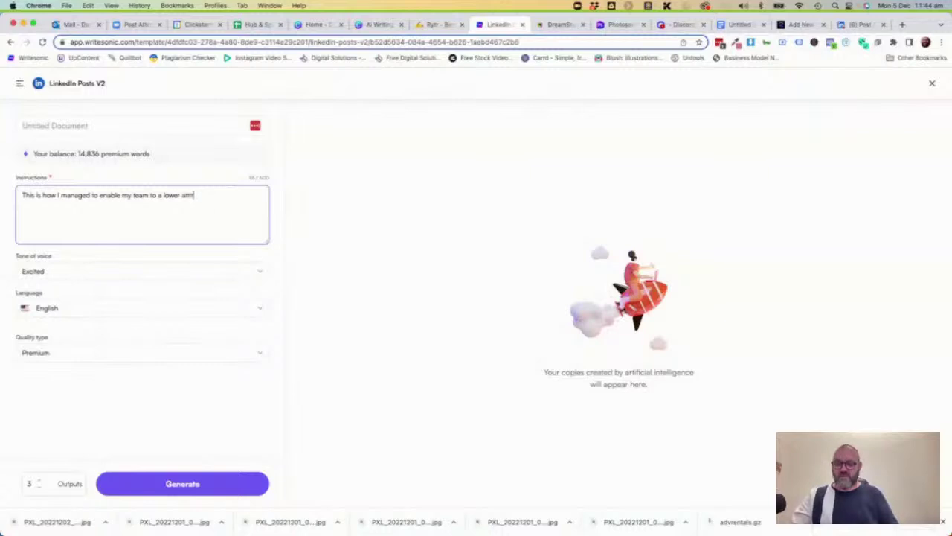
{"action": "type", "text": "ition rate and a high"}
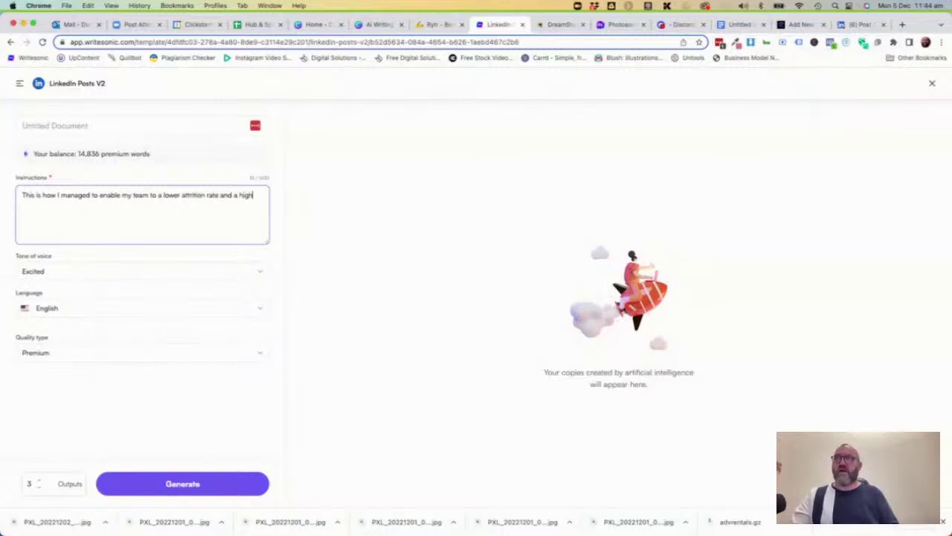
{"action": "type", "text": "er level of emplo"}
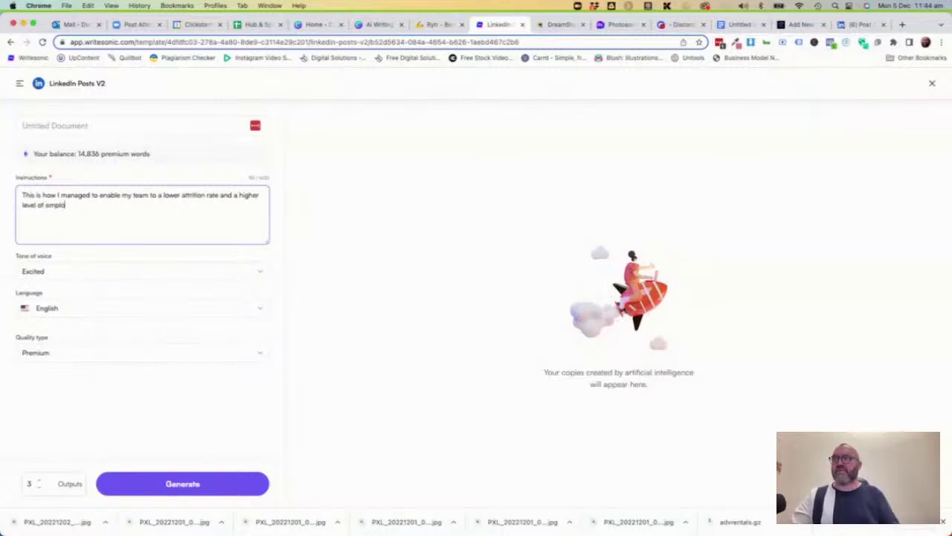
{"action": "type", "text": "yee satis"}
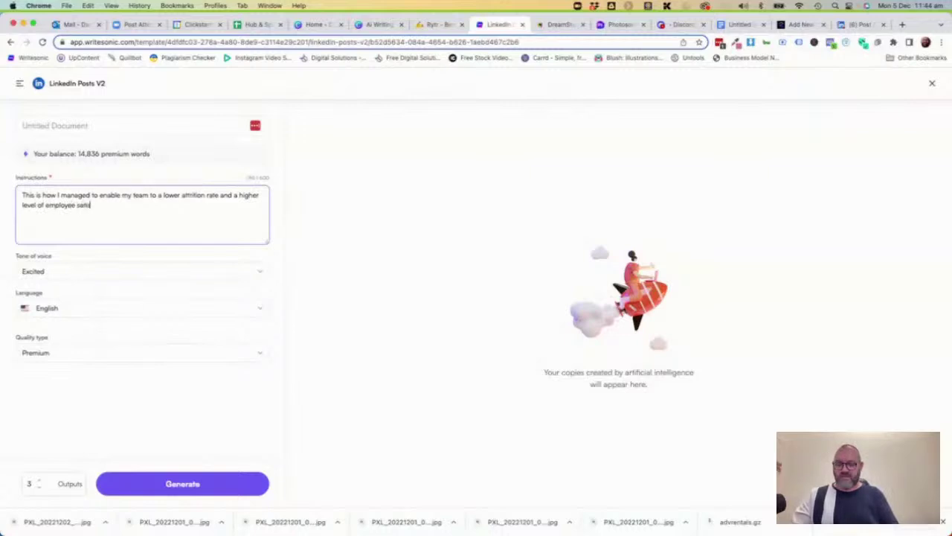
{"action": "type", "text": "faction."}
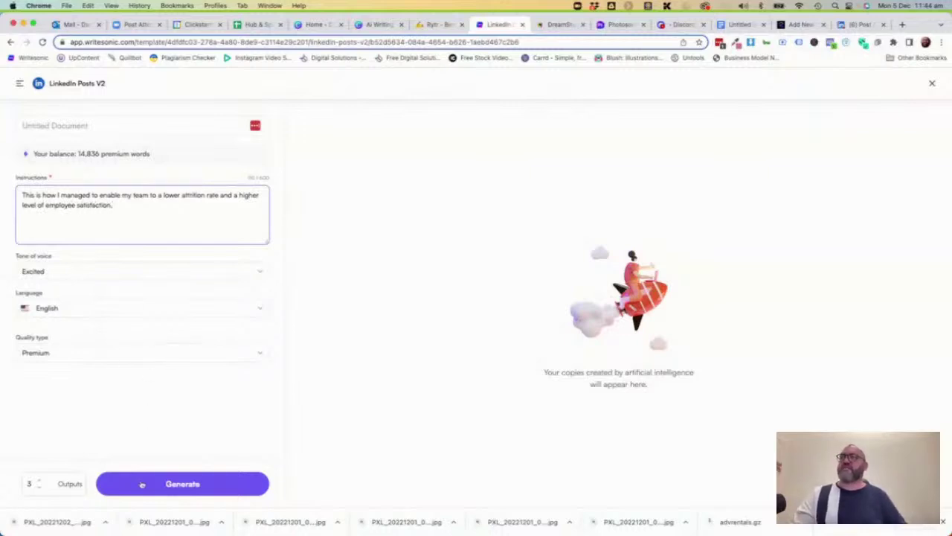
- Set the tone of voice to Professional and generate the LinkedIn posts
{"action": "left_click", "coordinate": [64, 272]}
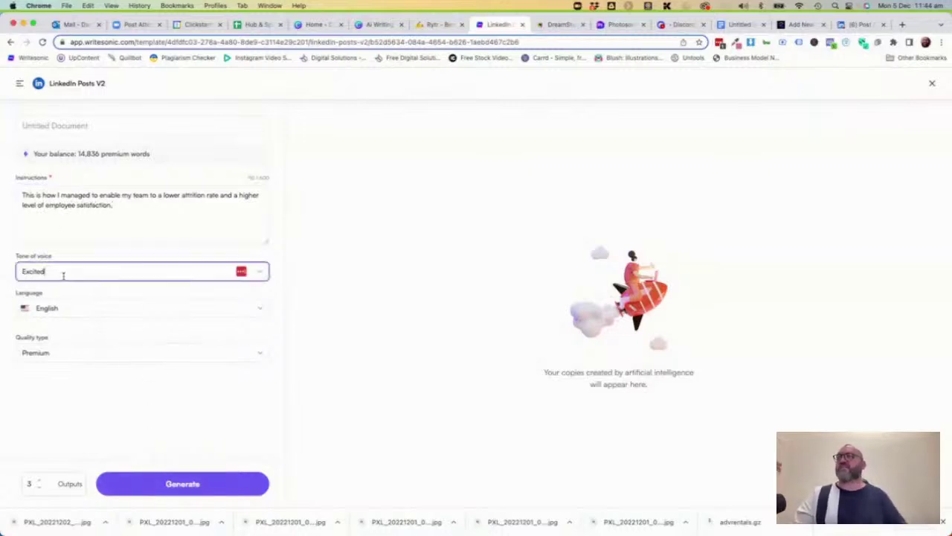
{"action": "left_click", "coordinate": [262, 273]}
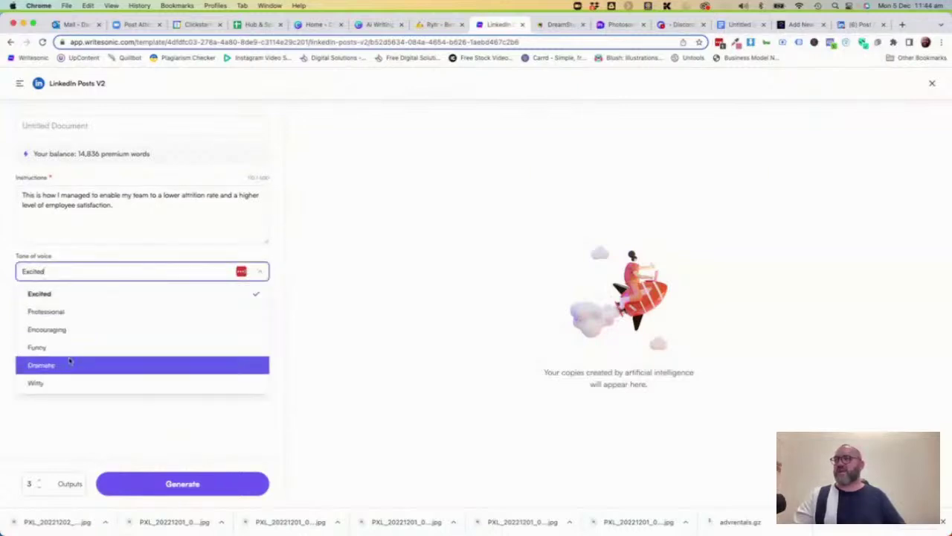
{"action": "left_click", "coordinate": [66, 312]}
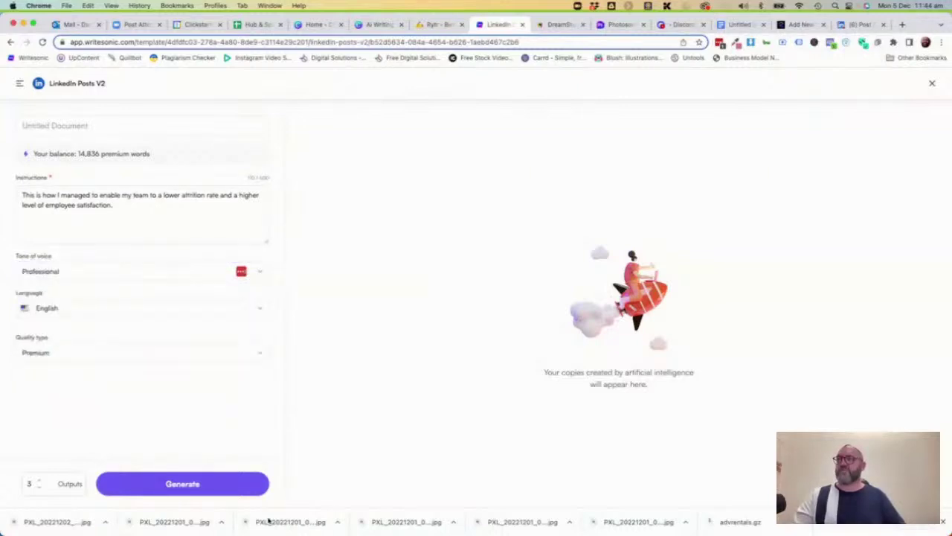
{"action": "left_click", "coordinate": [193, 491]}
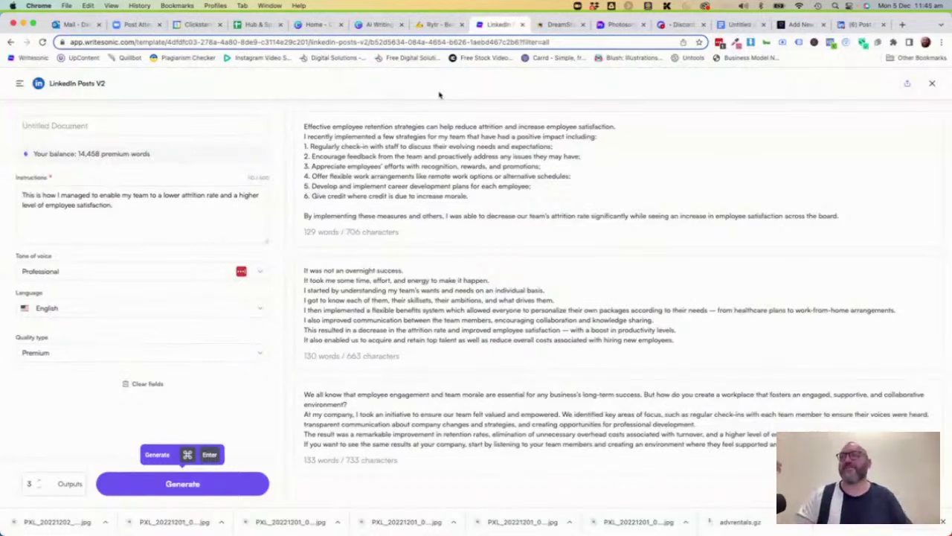
- Replace the LinkedIn post instructions with "Fun team communication workshops"
{"action": "mouse_move", "coordinate": [13, 521]}
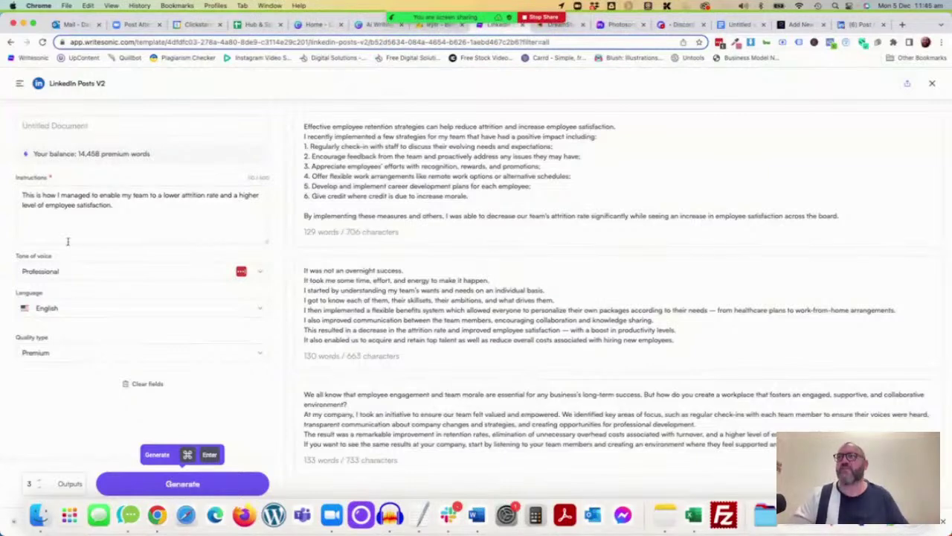
{"action": "triple_click", "coordinate": [71, 211]}
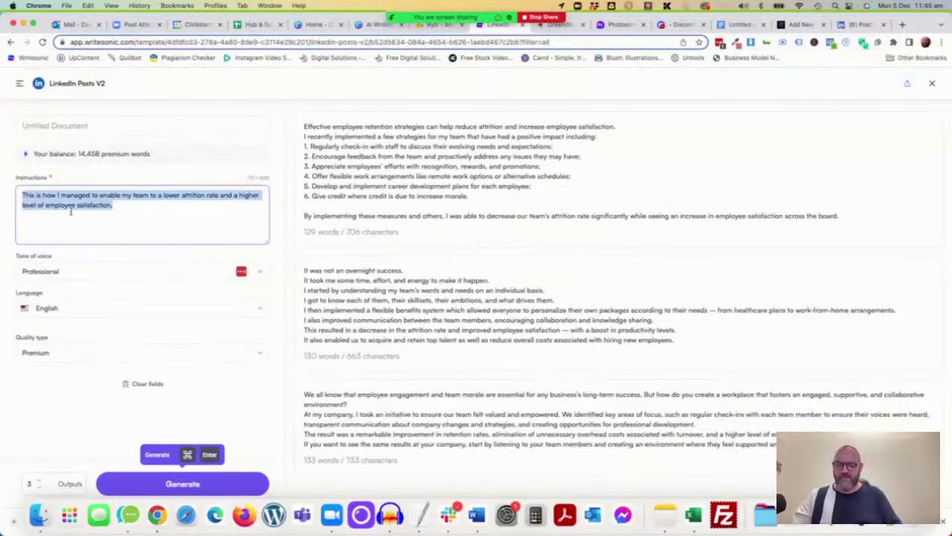
{"action": "type", "text": "Fun team communicatio"}
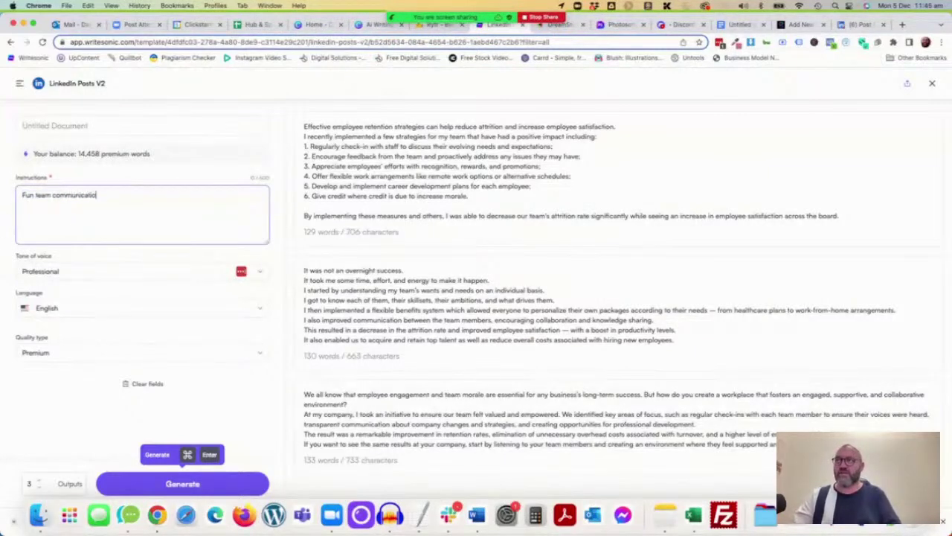
{"action": "type", "text": "n workshops"}
- Insert "How I bring joy to workplaces with" before "Fun team communication workshops" in the instructions
{"action": "left_click", "coordinate": [22, 195]}
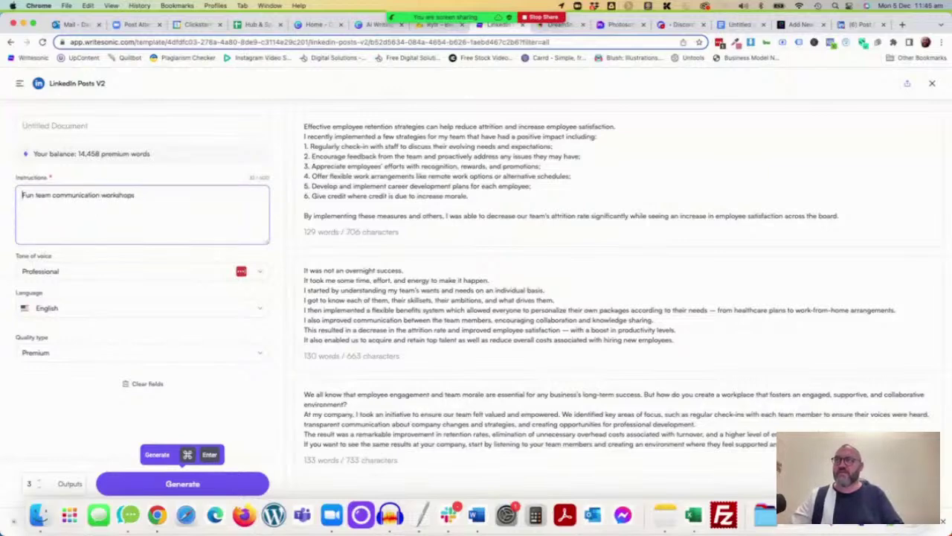
{"action": "type", "text": "How "}
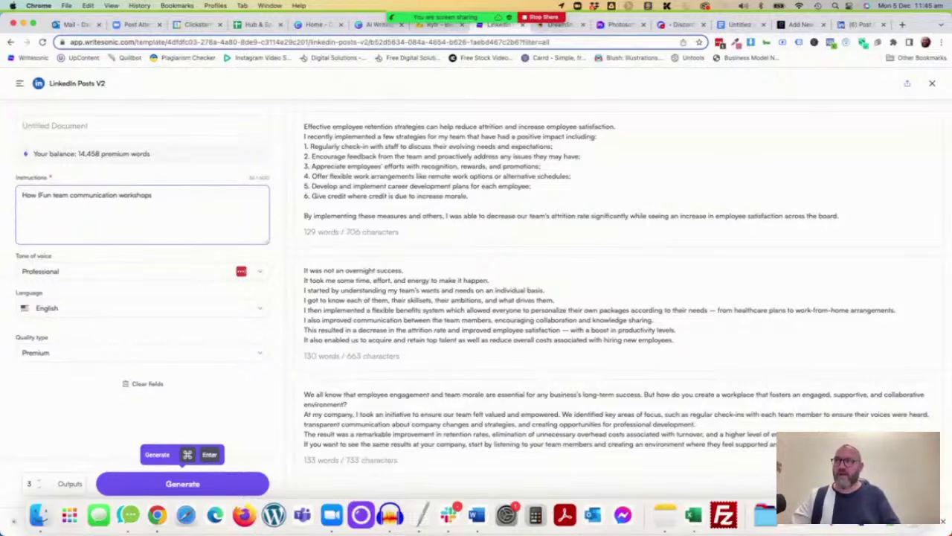
{"action": "type", "text": "I bring joy to work"}
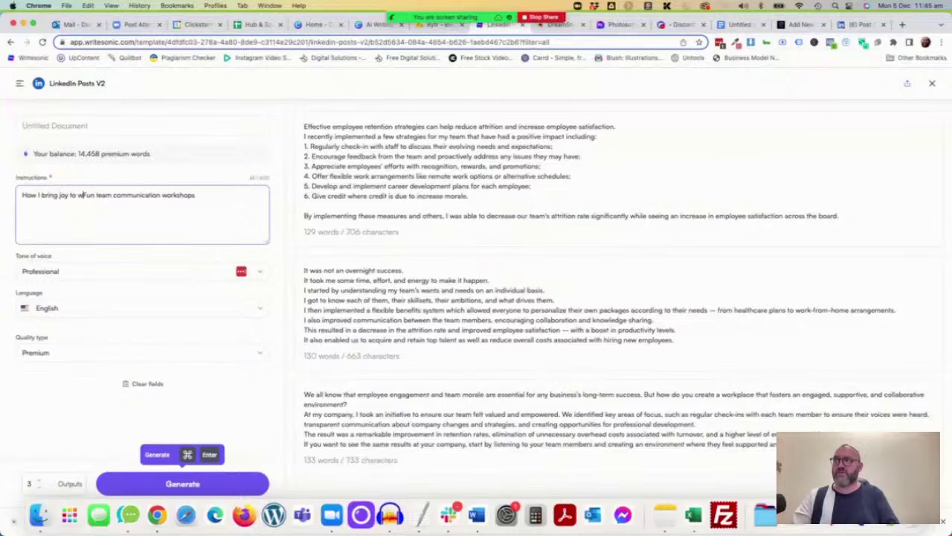
{"action": "type", "text": "places with"}
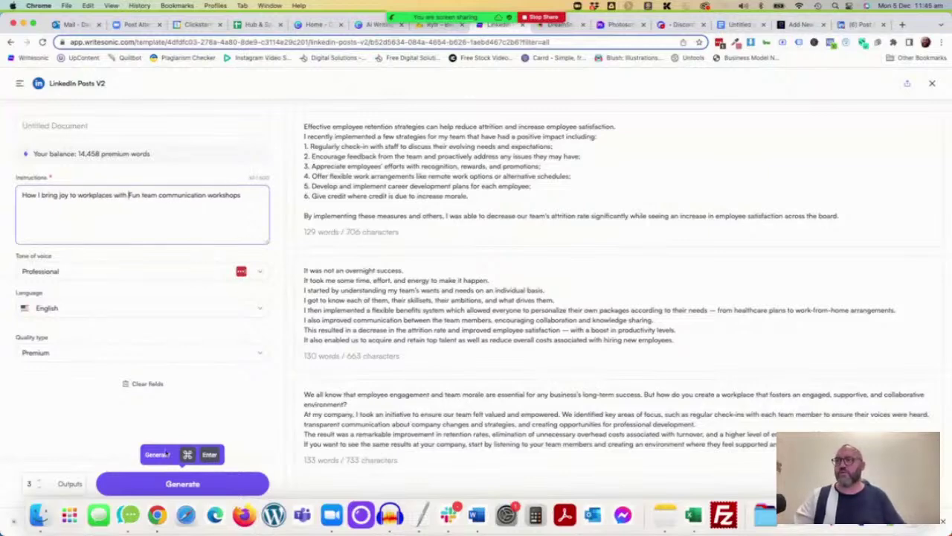
- Generate LinkedIn posts from the fun team communication workshops instructions and review the new outputs
{"action": "left_click", "coordinate": [176, 484]}
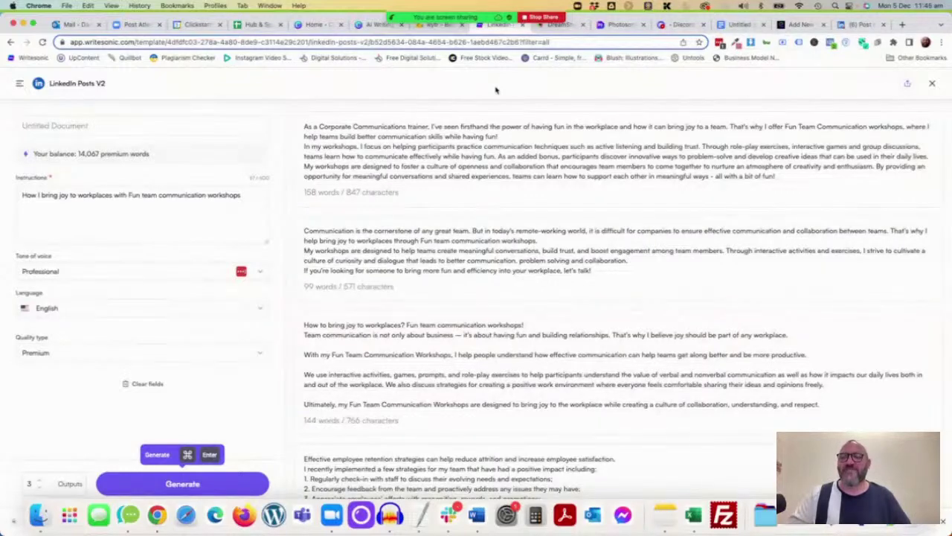
{"action": "scroll", "coordinate": [431, 236], "scroll_direction": "down", "scroll_amount": 3}
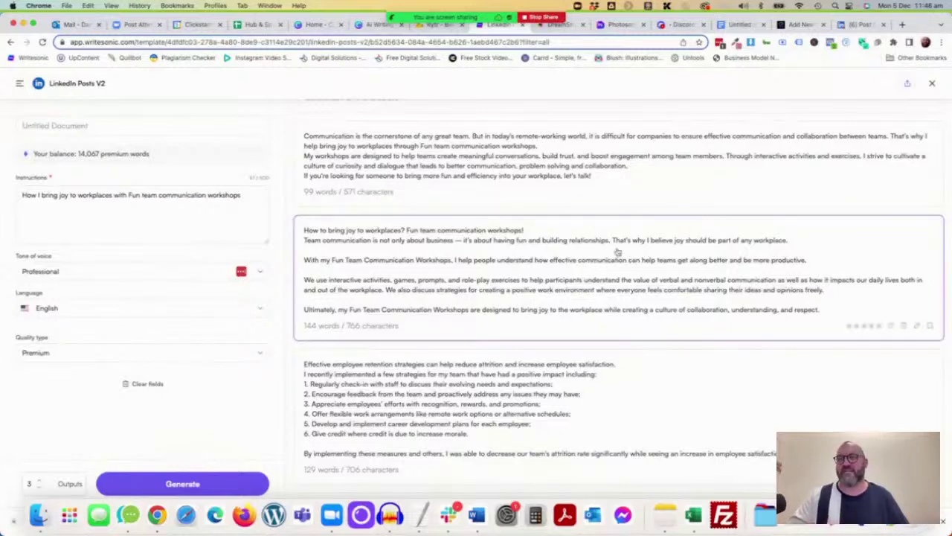
{"action": "scroll", "coordinate": [617, 372], "scroll_direction": "down", "scroll_amount": 5}
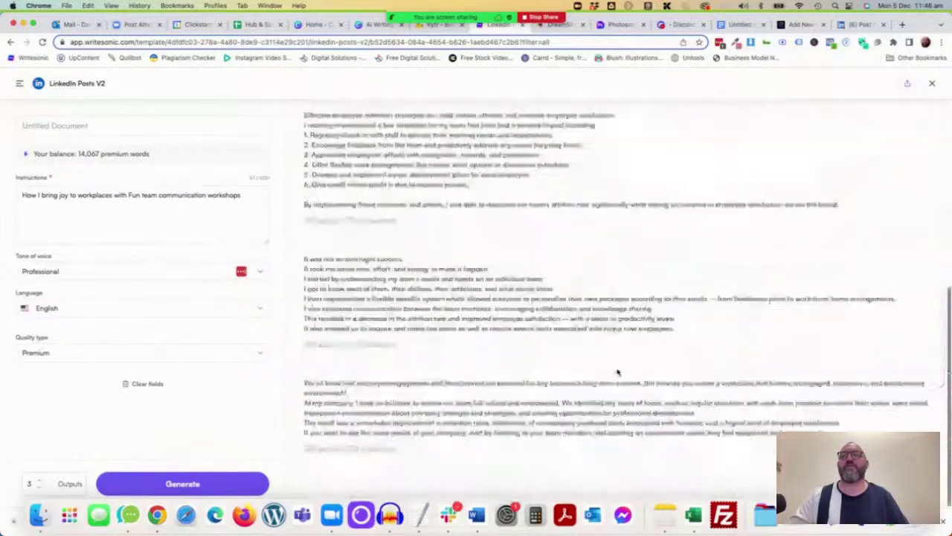
{"action": "scroll", "coordinate": [606, 357], "scroll_direction": "up", "scroll_amount": 6}
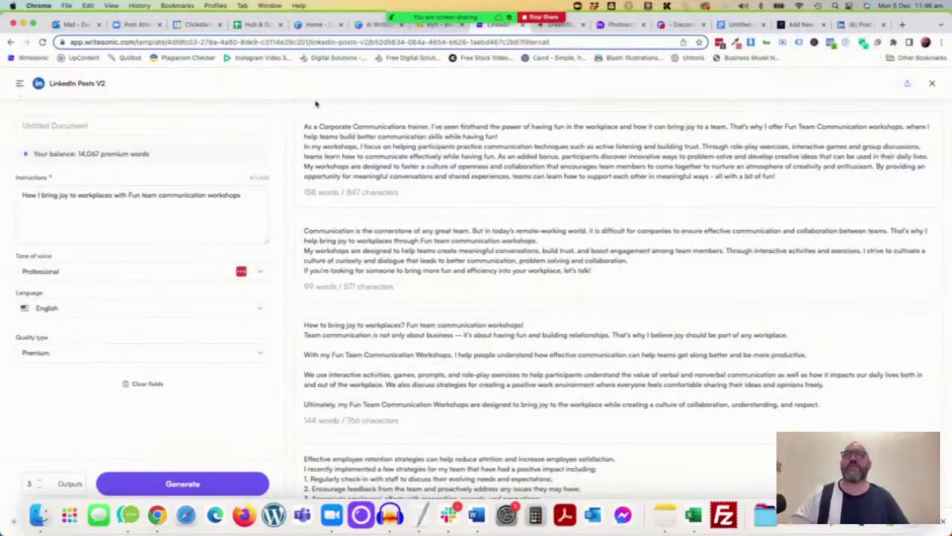
- Switch to the AI writing presentation in Canva, present it full screen and advance to the Photosonic slide
{"action": "left_click", "coordinate": [370, 25]}
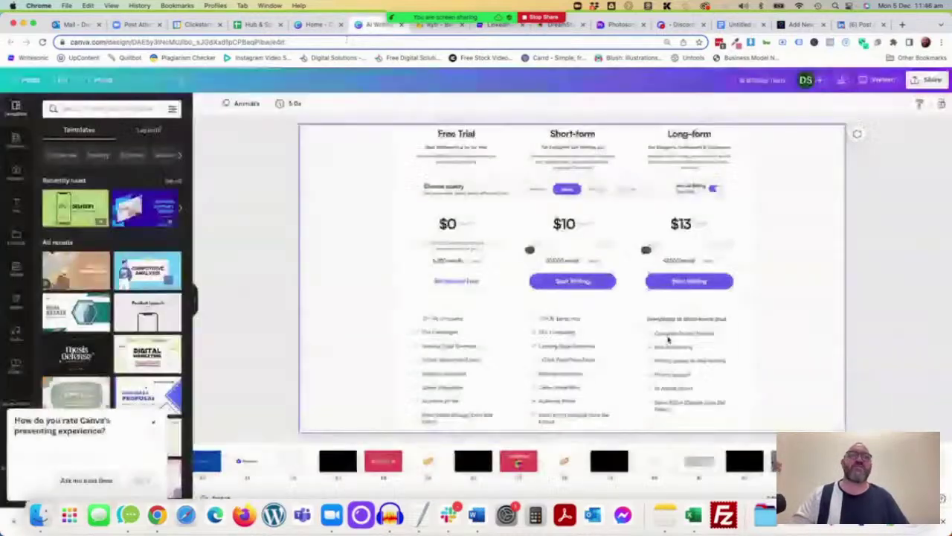
{"action": "left_click", "coordinate": [882, 81]}
{"action": "left_click", "coordinate": [856, 165]}
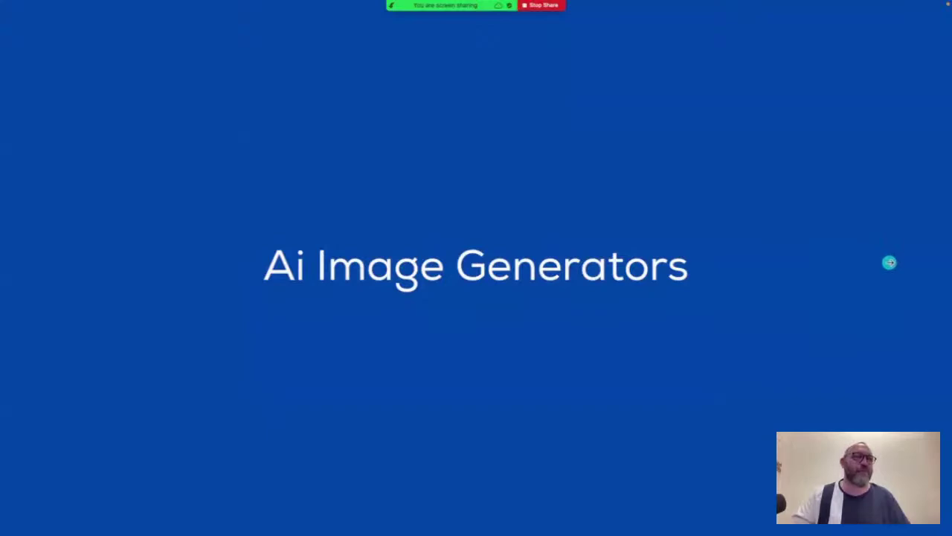
{"action": "key", "text": "Right"}
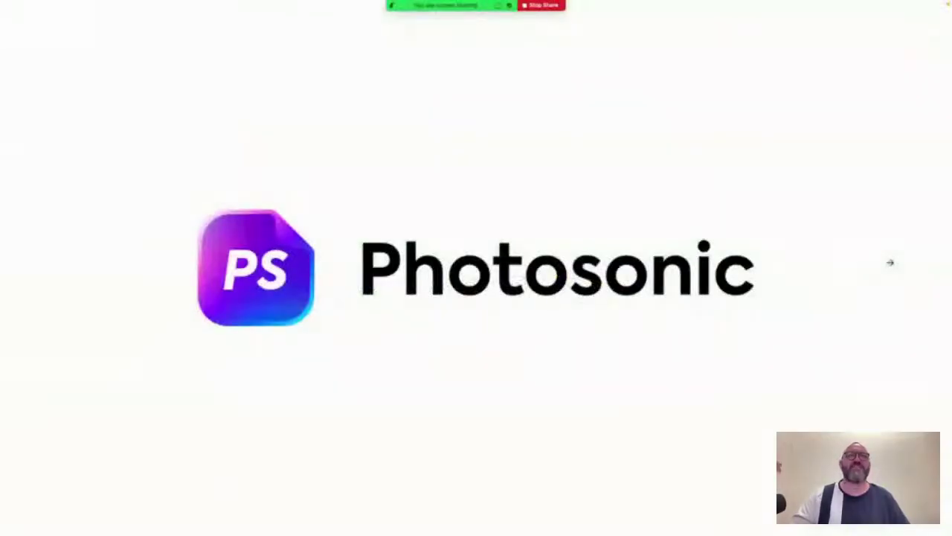